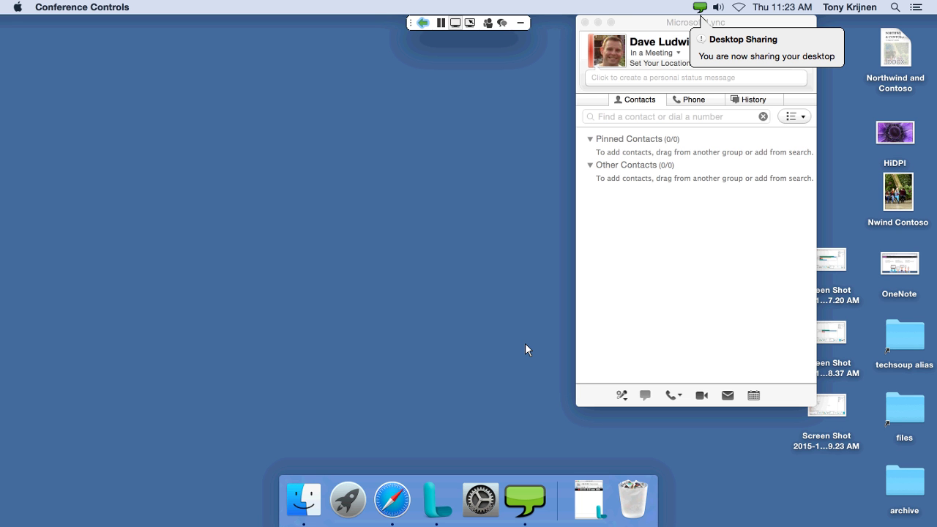
Minimize the Lync contacts window and move the 9.44 AM screenshot file above the other screenshots on the desktop.
click(606, 27)
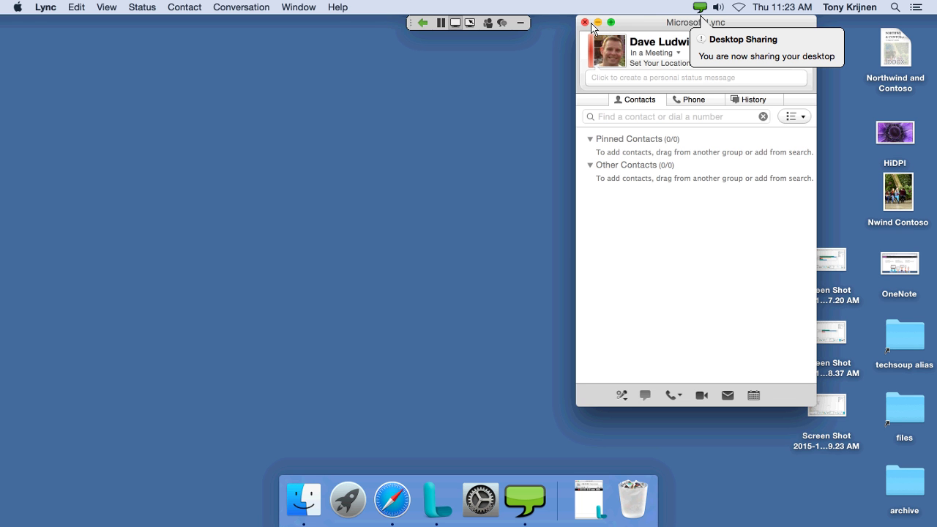
click(597, 22)
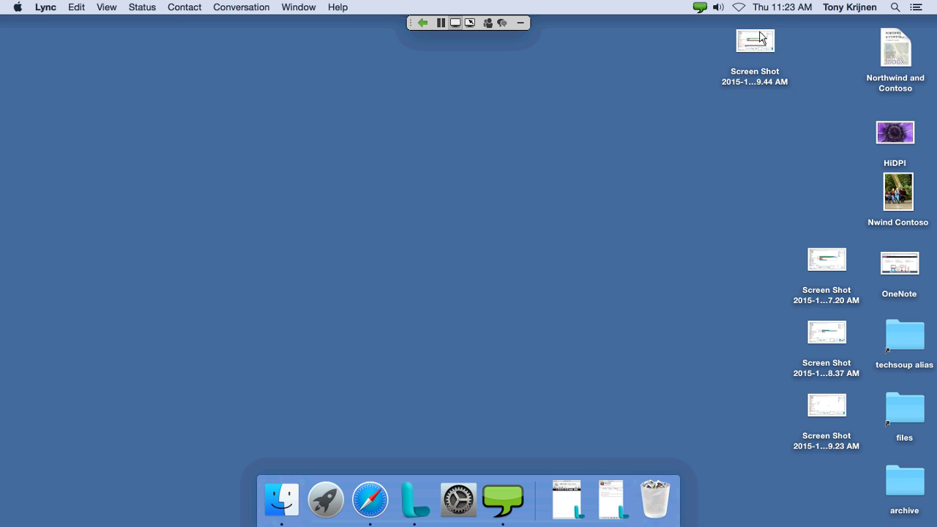
drag(760, 37, 830, 179)
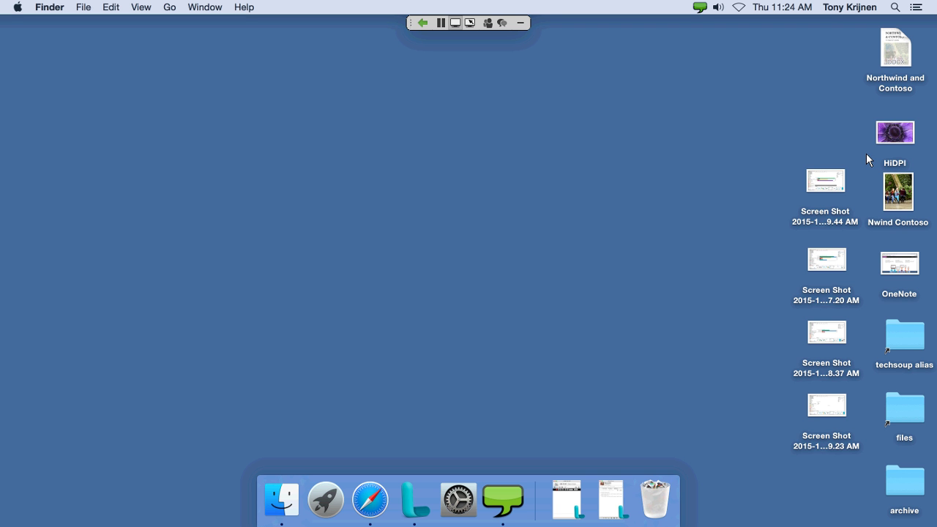
Switch to Safari, load portal.office.com, and move the desktop sharing toolbar away from the address bar to the screen's edge.
click(372, 499)
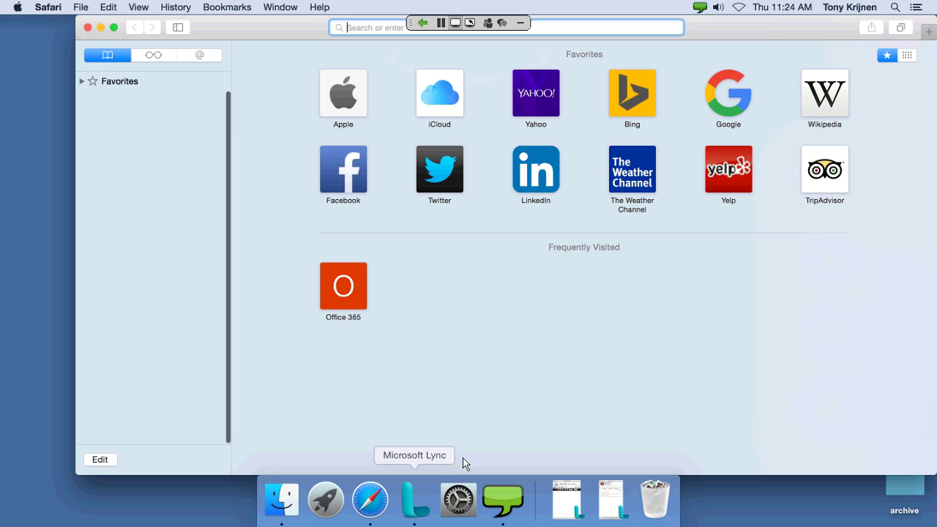
text(portal.office.com)
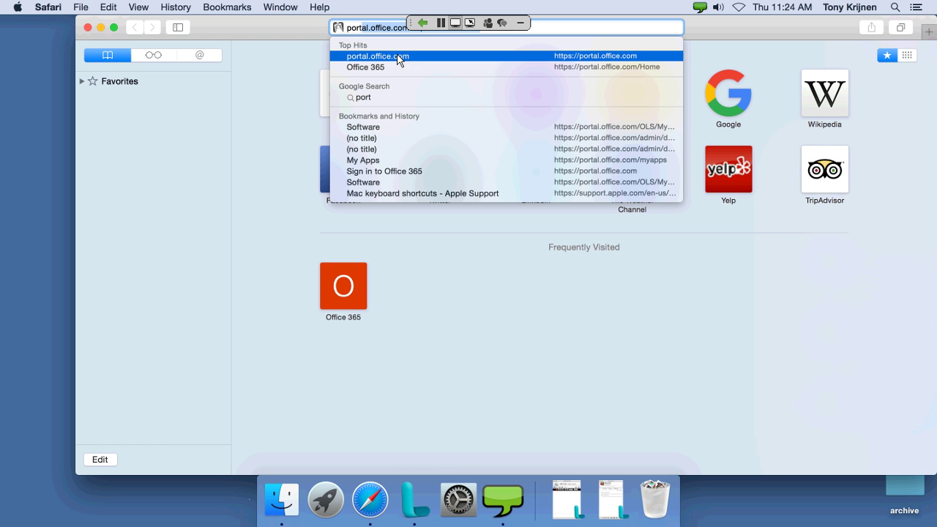
click(400, 59)
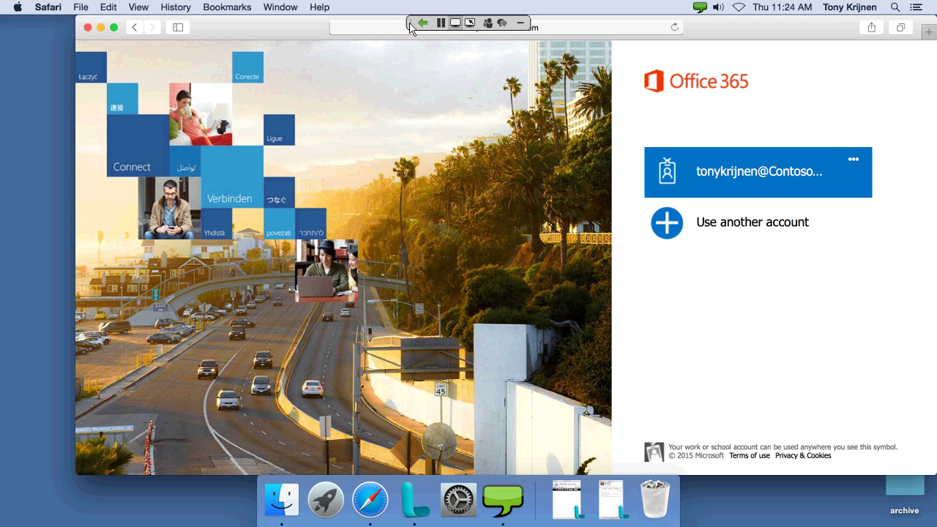
drag(412, 29, 46, 59)
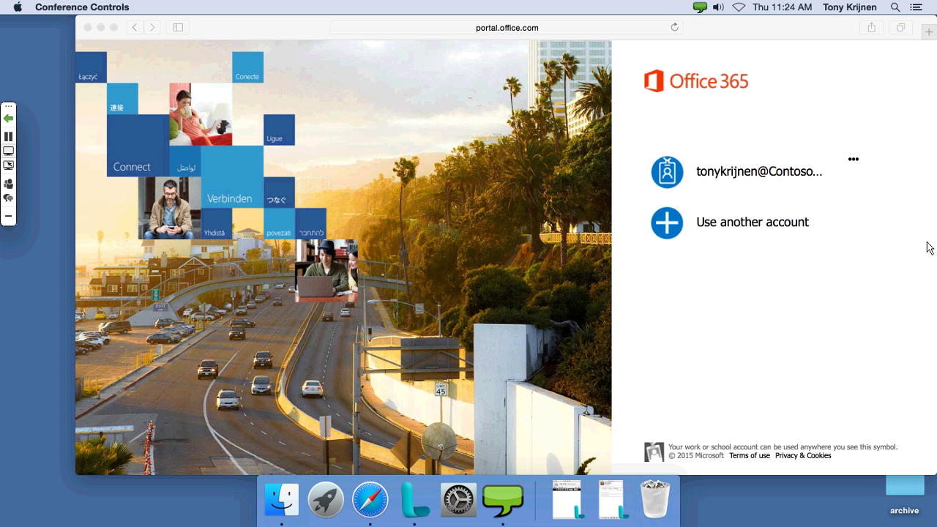
Sign in to Office 365 with the remembered work account and dismiss the notification about verifying nonprofit eligibility.
click(785, 177)
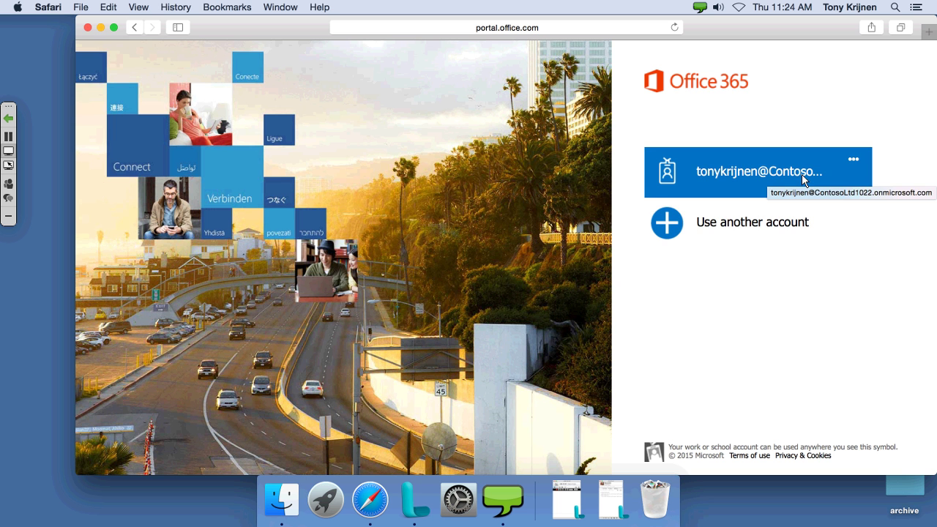
click(801, 176)
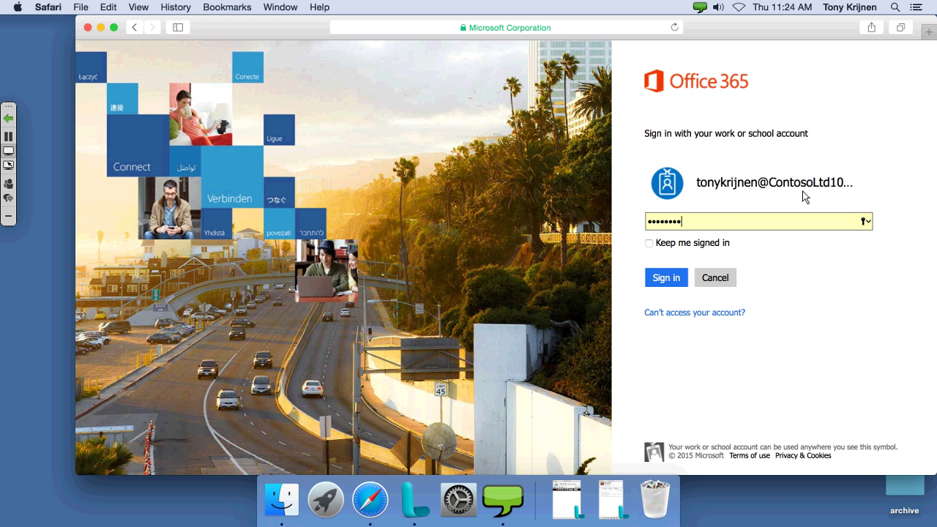
click(669, 278)
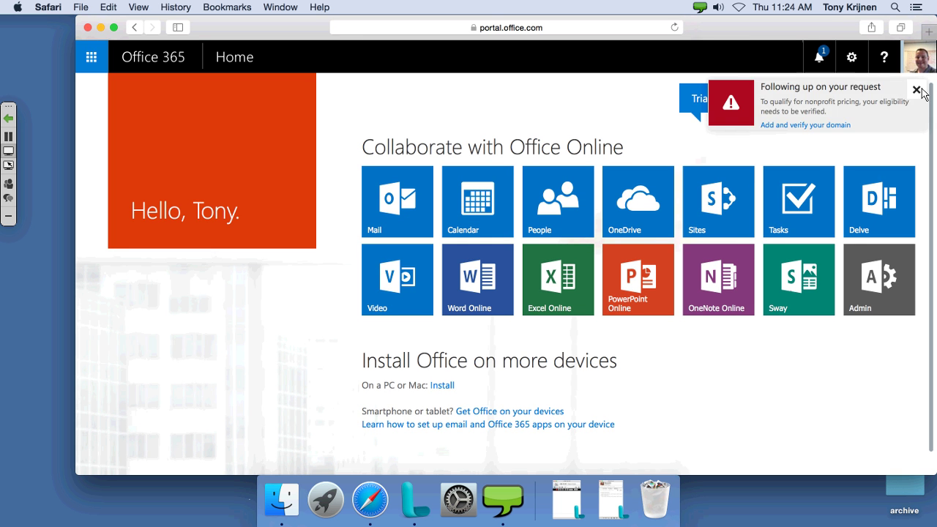
click(922, 88)
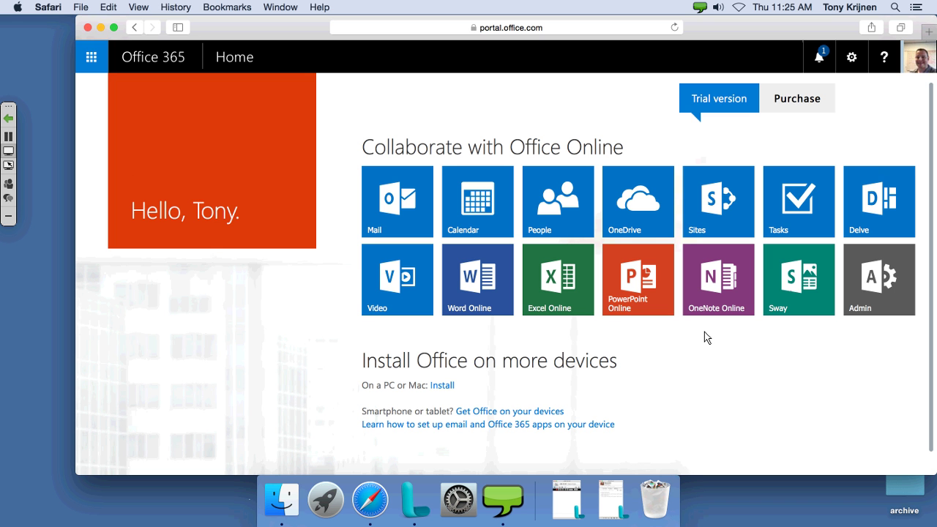
Open OneDrive, look through the Documents list, and return to the Office 365 home page.
click(638, 210)
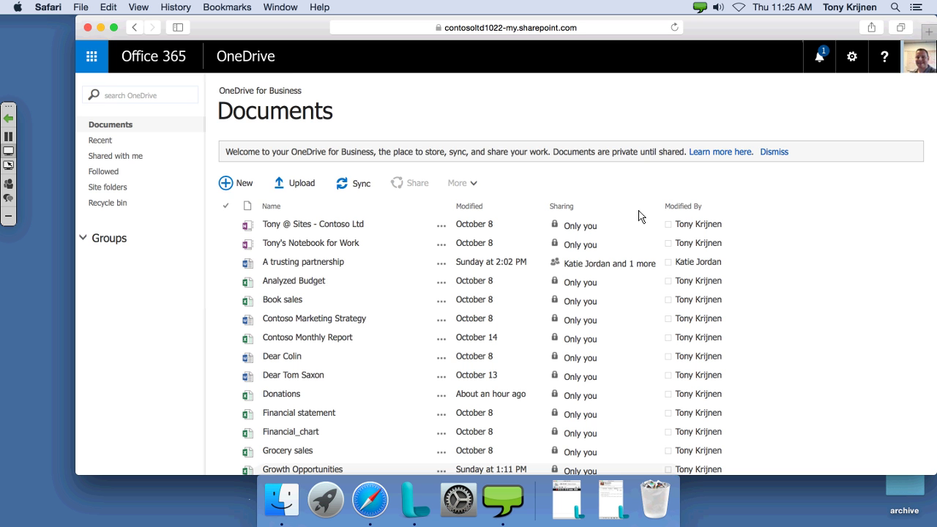
scroll(639, 215, down, 1)
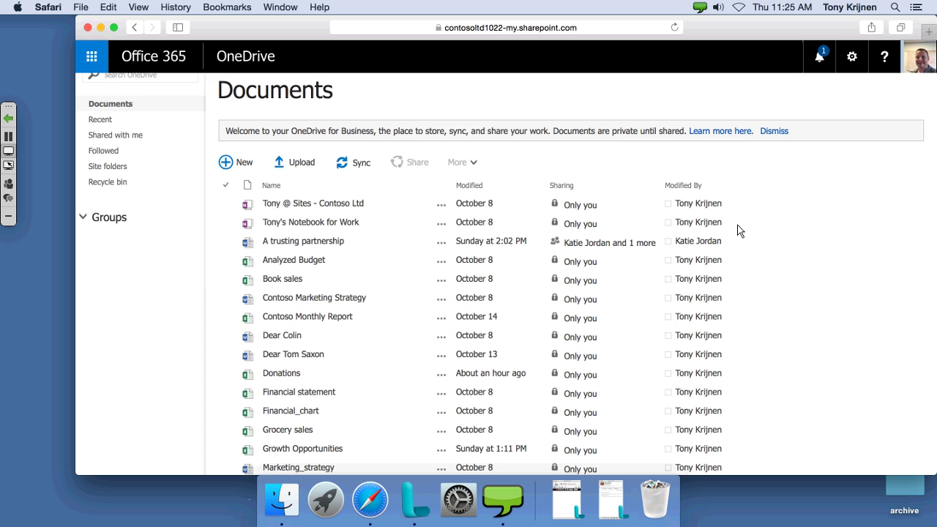
scroll(740, 245, down, 2)
scroll(740, 244, up, 2)
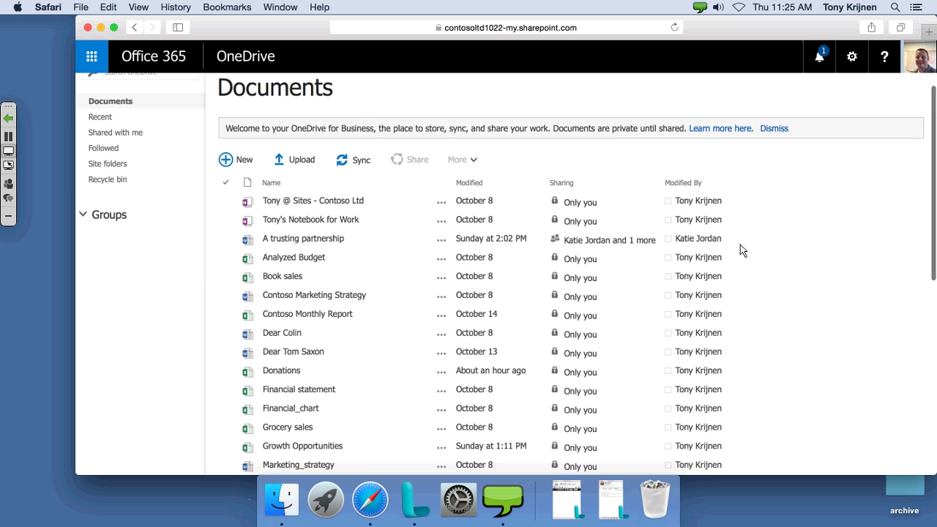
scroll(740, 245, up, 1)
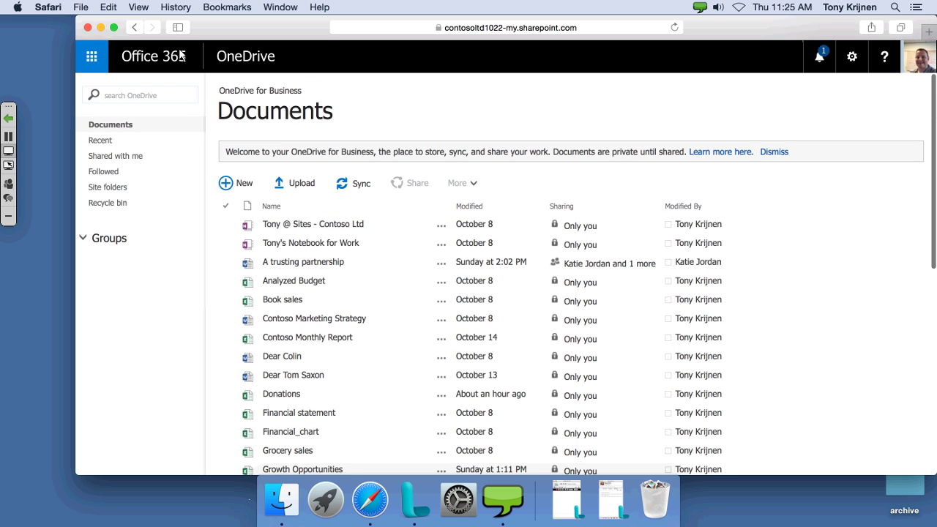
click(135, 28)
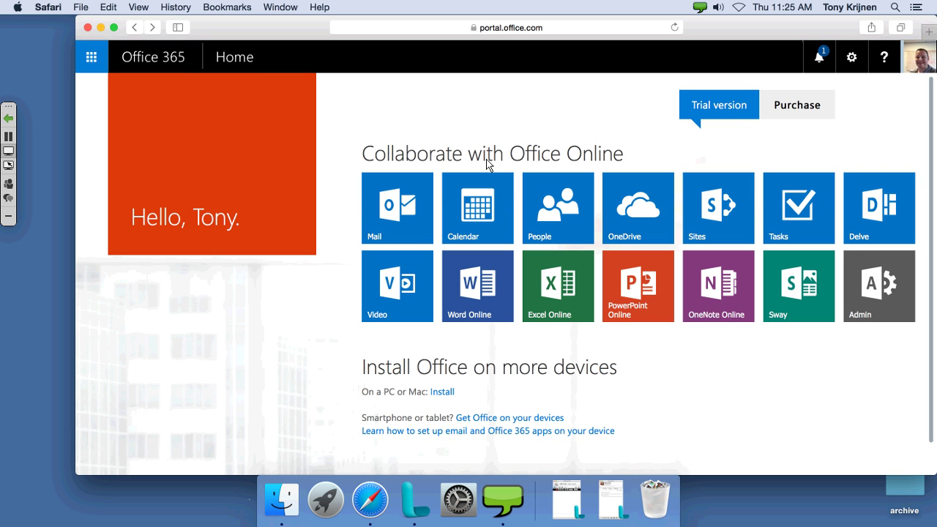
Open the Office install page for PC or Mac and review the managed installs and Office 2016 for Mac apps.
click(453, 396)
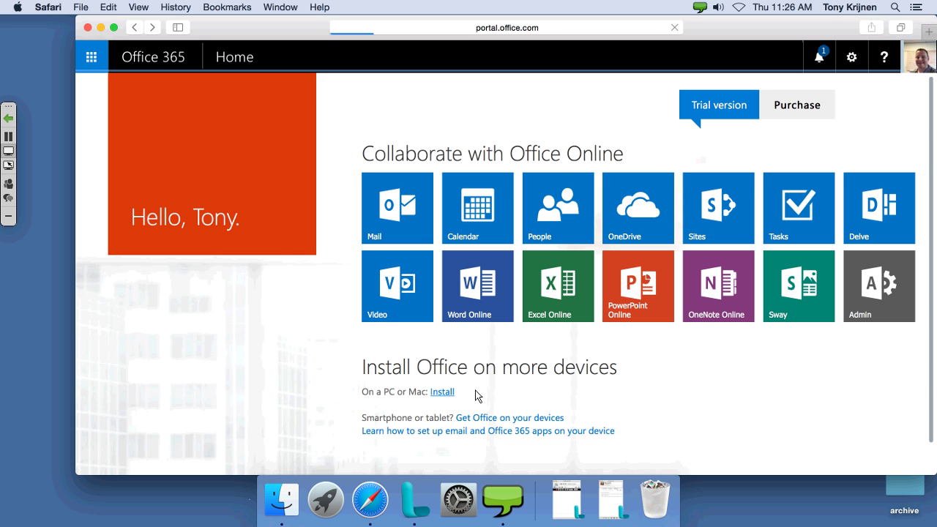
scroll(489, 391, down, 2)
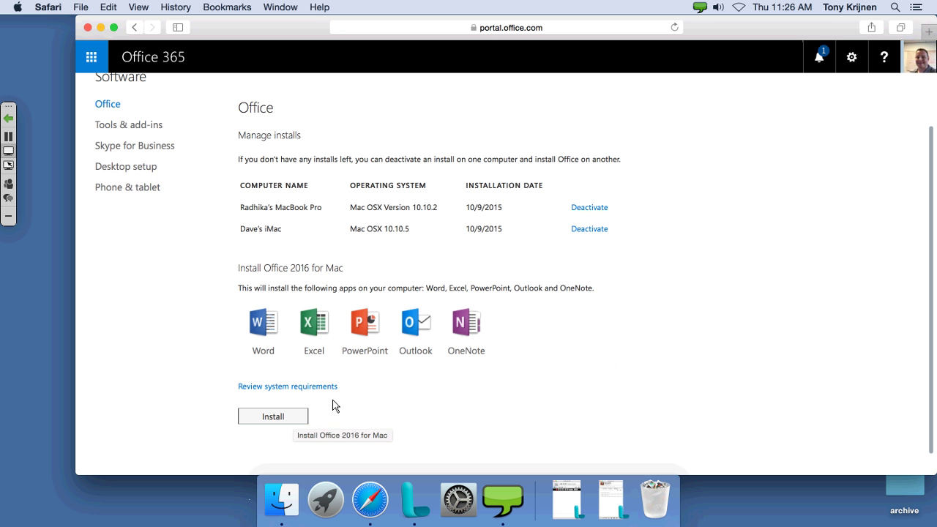
scroll(329, 402, down, 1)
scroll(329, 403, up, 3)
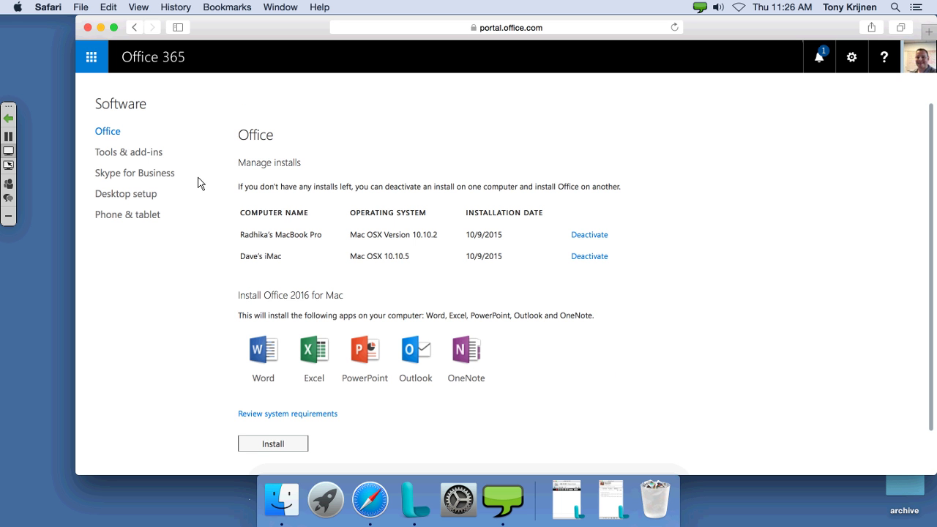
scroll(186, 183, down, 1)
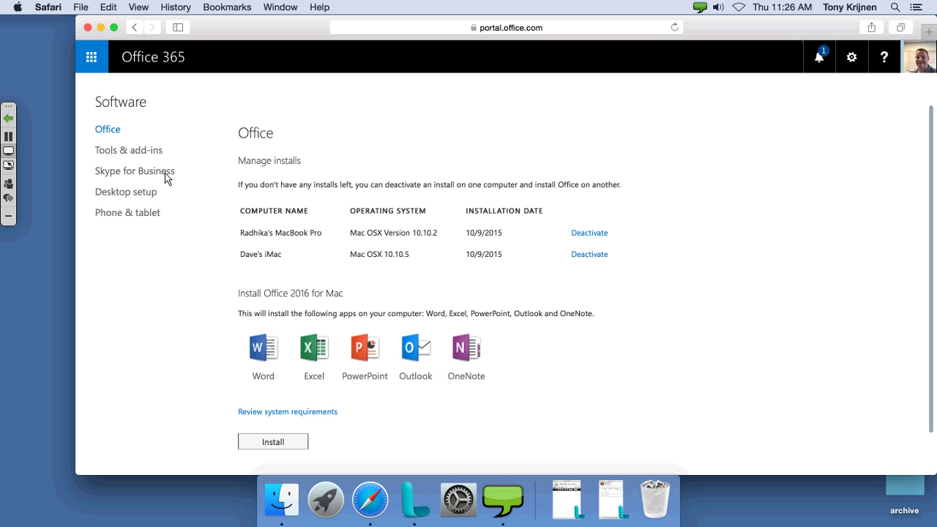
View the Skype for Business install instructions, return to the Office 365 home page and hide Safari.
click(165, 173)
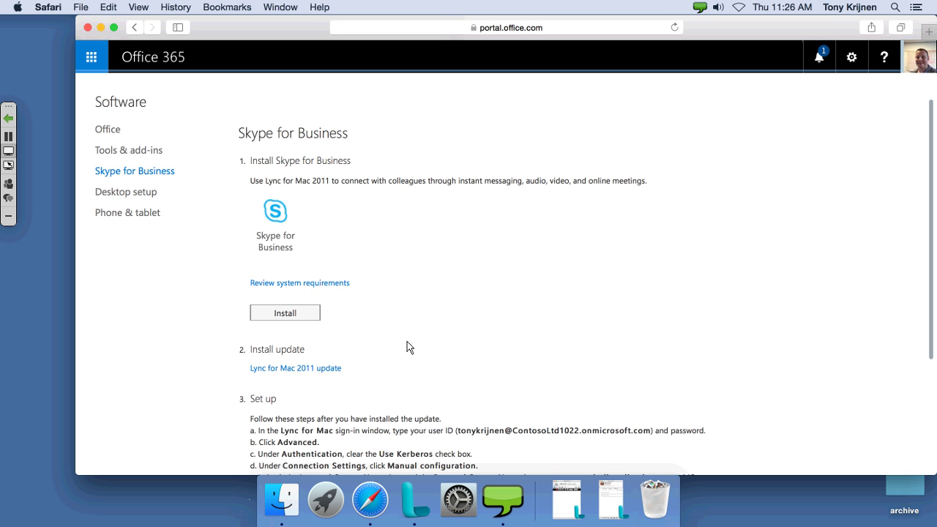
click(134, 27)
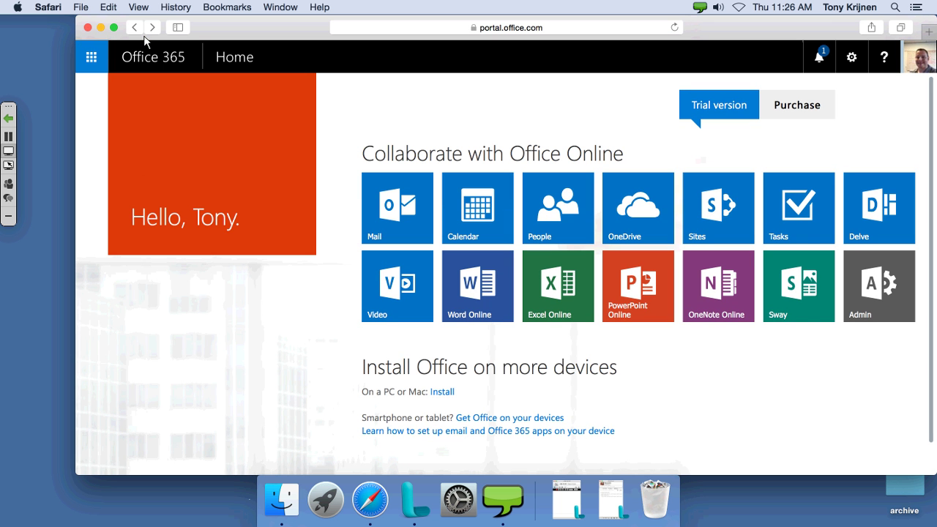
key(super+h)
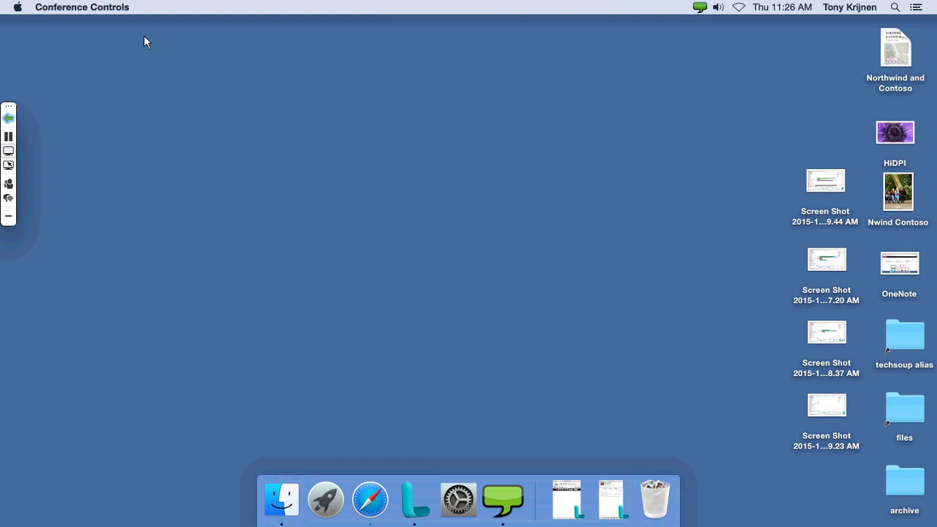
Open the Applications folder in Finder and locate the Microsoft Office apps in the list.
click(283, 135)
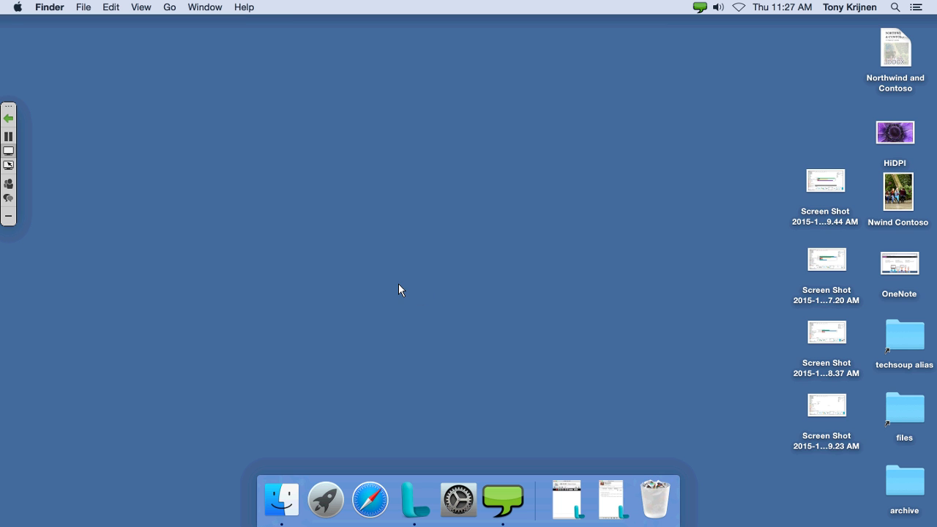
click(176, 10)
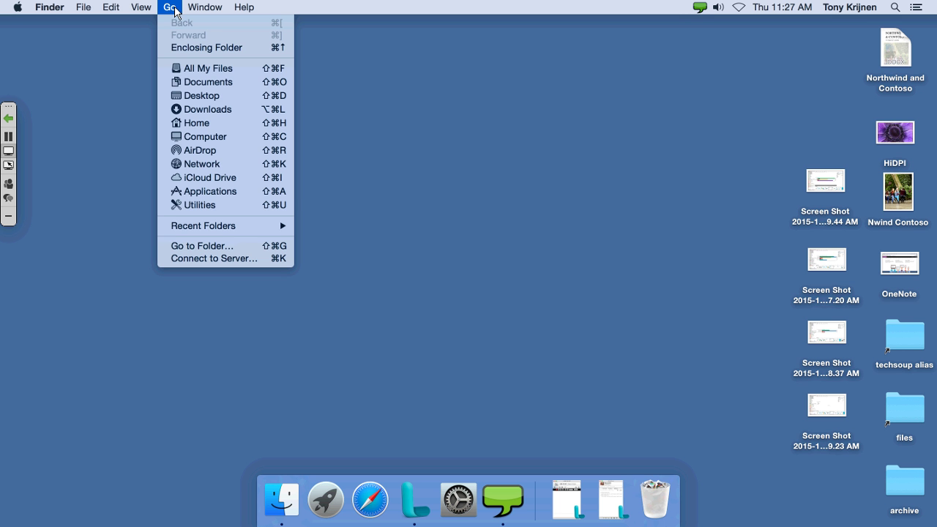
click(223, 194)
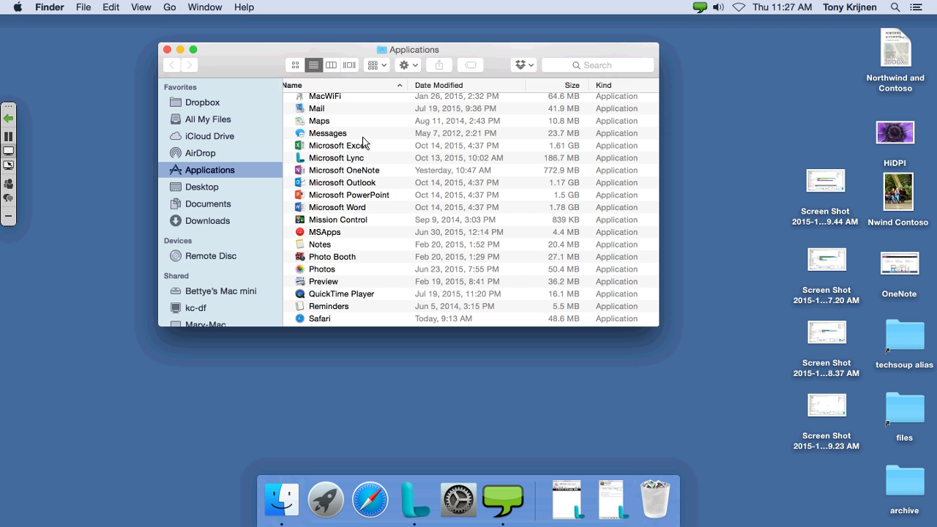
scroll(371, 131, down, 2)
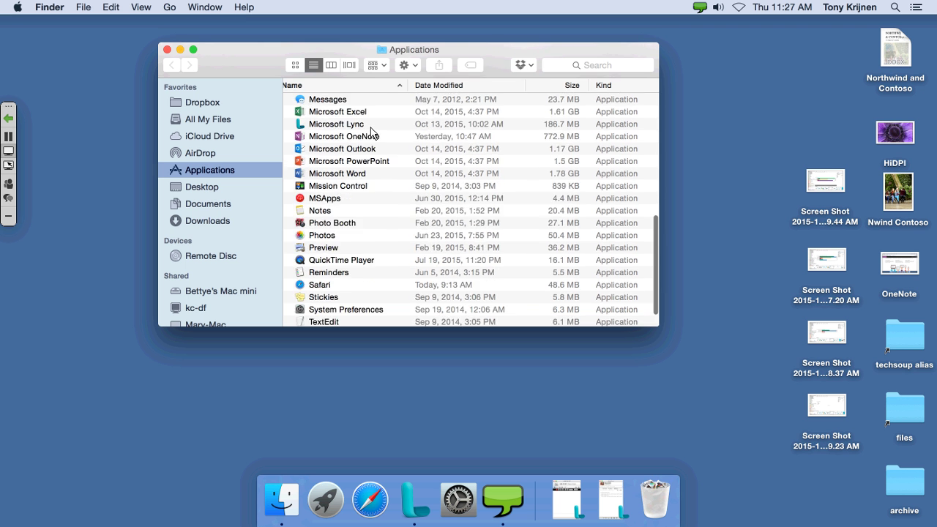
scroll(370, 131, up, 5)
scroll(371, 131, down, 3)
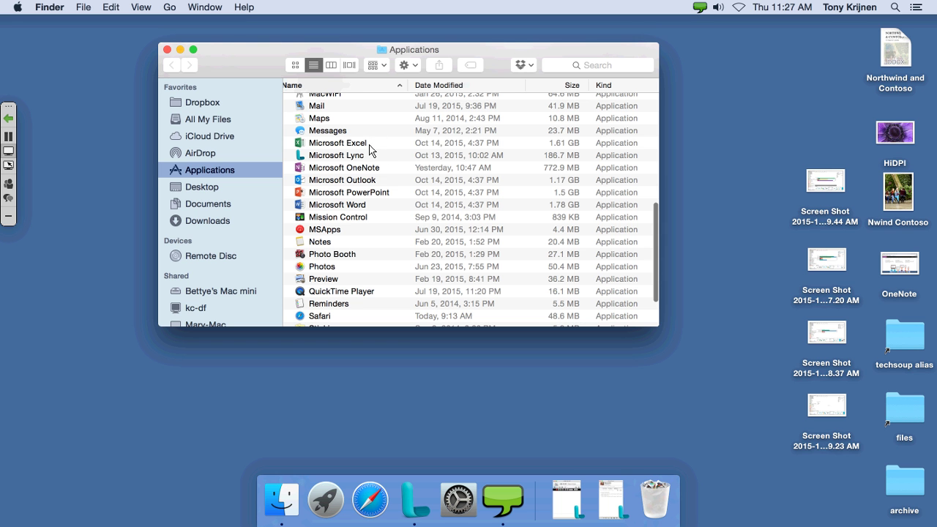
Add Microsoft Excel, OneNote, Outlook, PowerPoint and Word to the Dock together and close the Applications window.
click(370, 145)
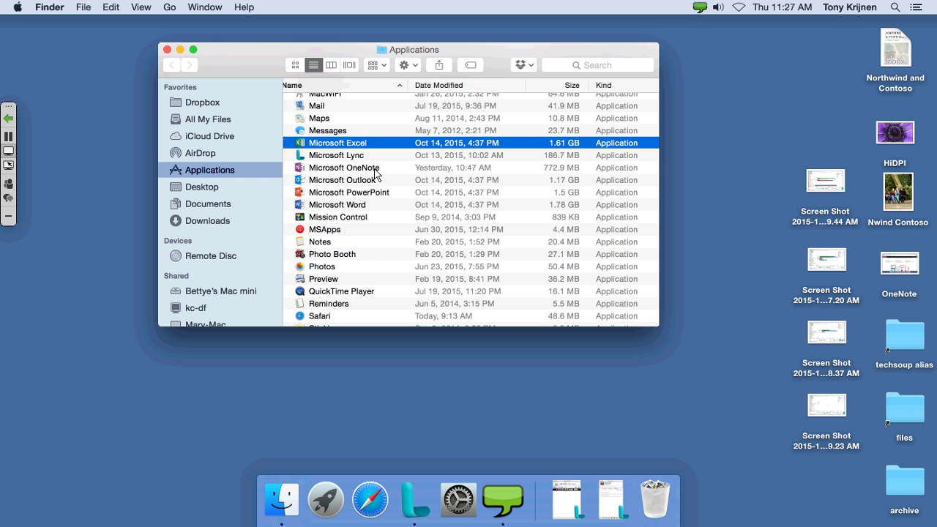
super+click(374, 169)
super+click(374, 180)
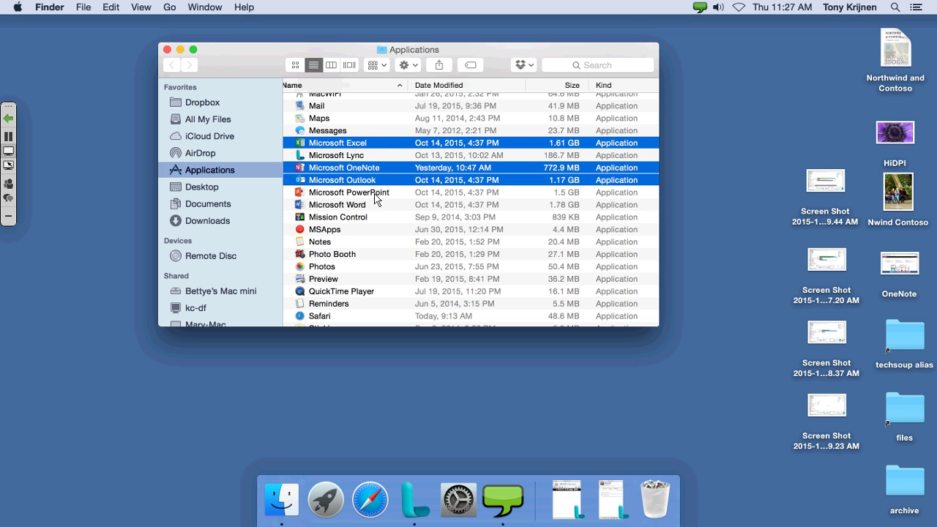
super+click(374, 192)
super+click(372, 205)
drag(388, 144, 437, 504)
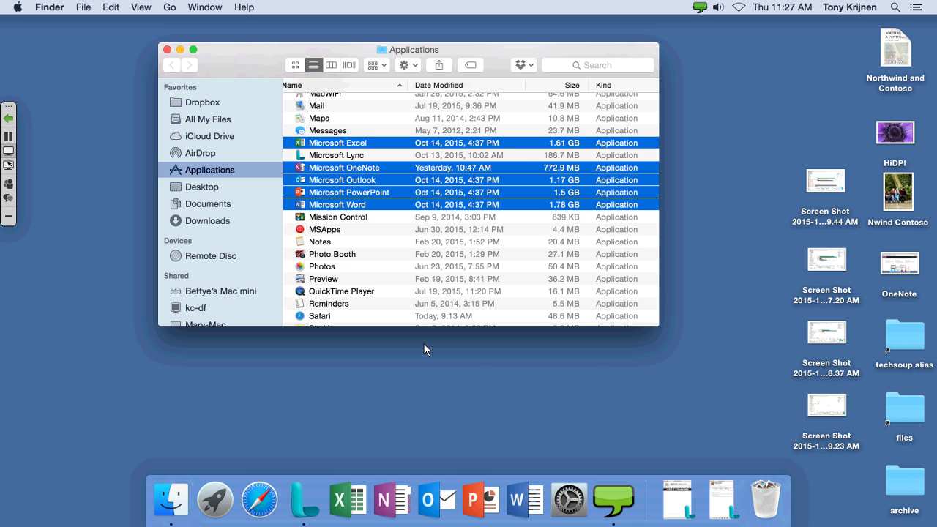
click(166, 50)
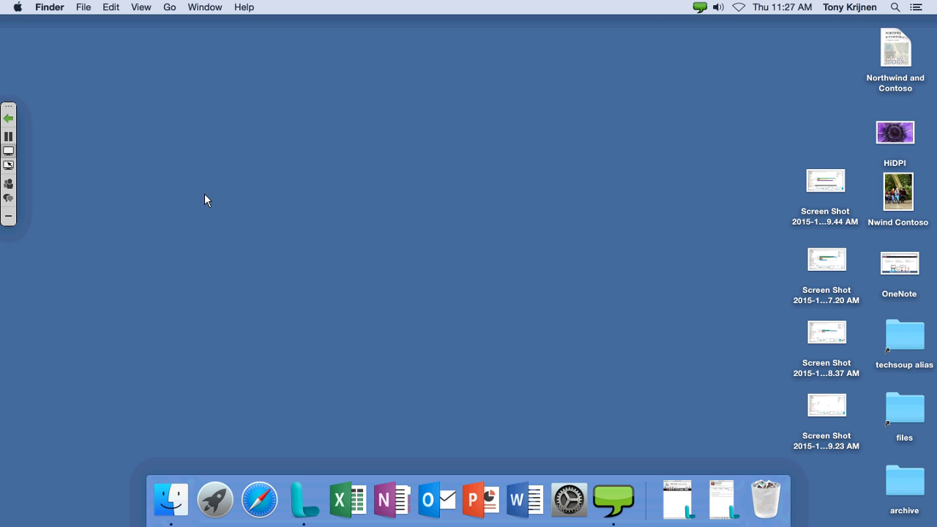
Look at the installed Microsoft Office apps in Launchpad and close it.
click(216, 501)
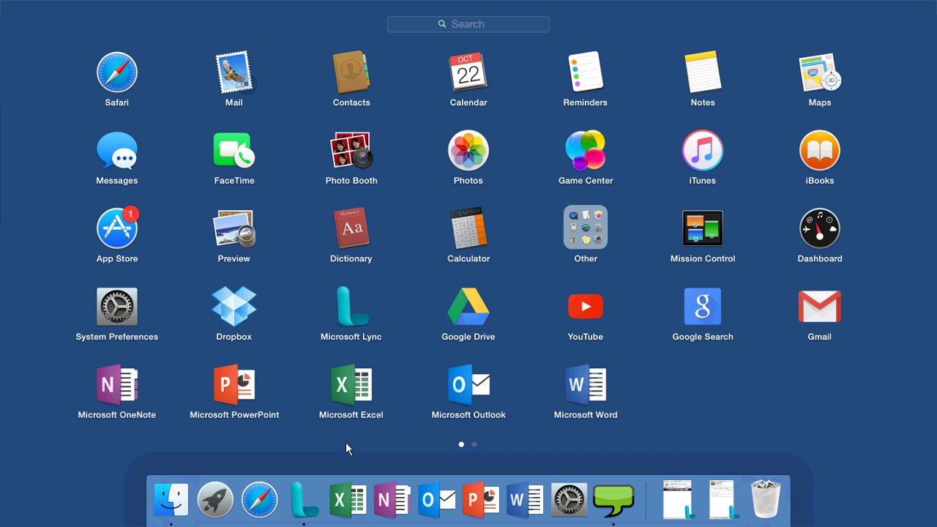
drag(381, 381, 360, 402)
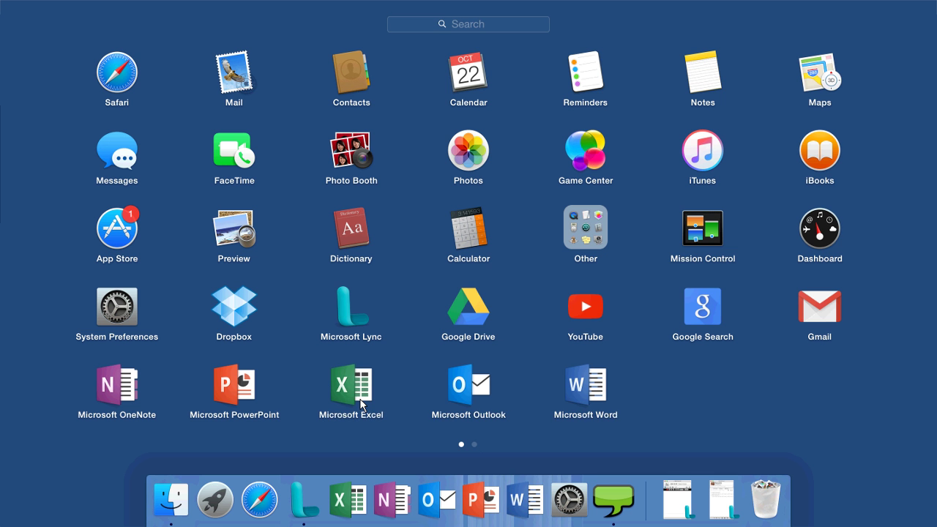
key(Escape)
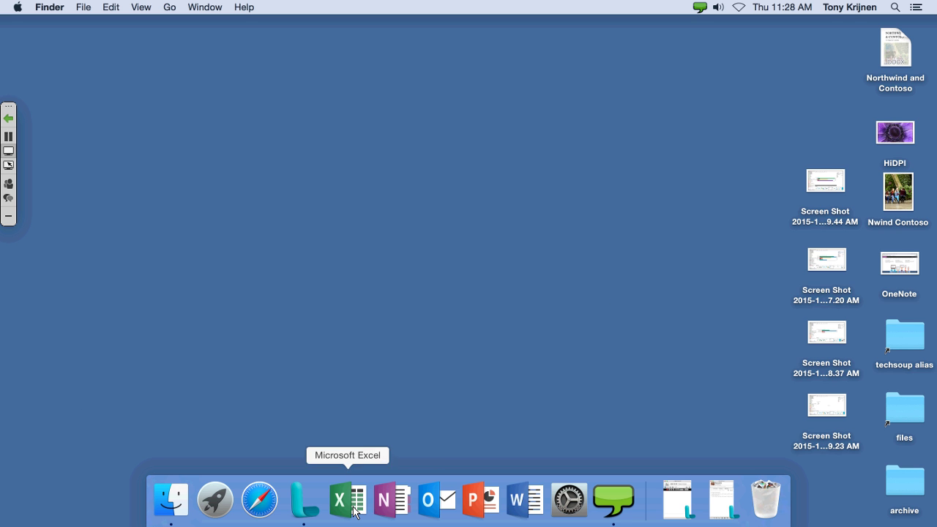
Launch Microsoft Word, create a blank document and switch its window to full screen.
click(525, 500)
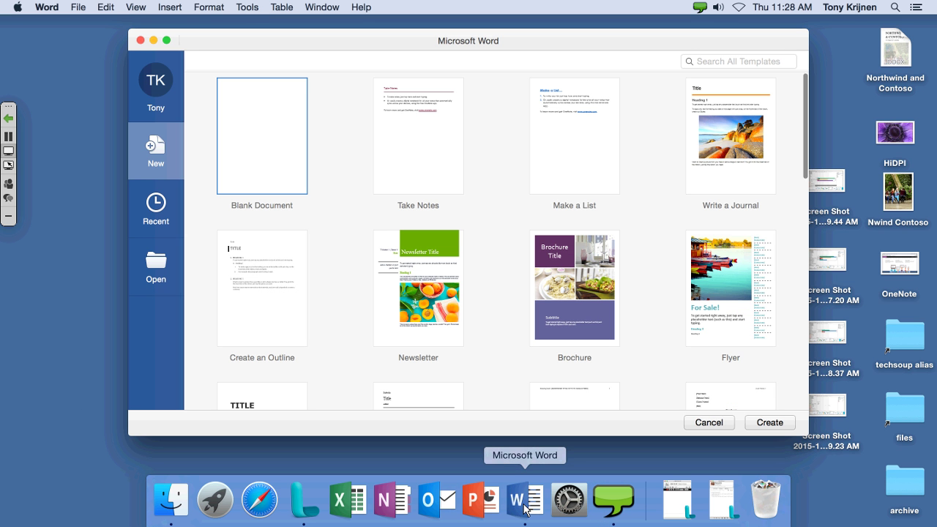
double_click(269, 161)
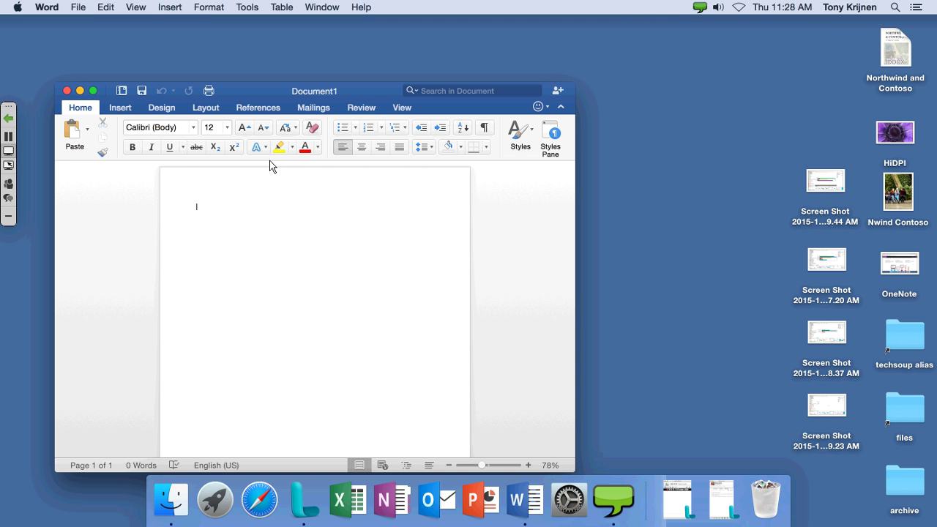
key(ctrl+super+f)
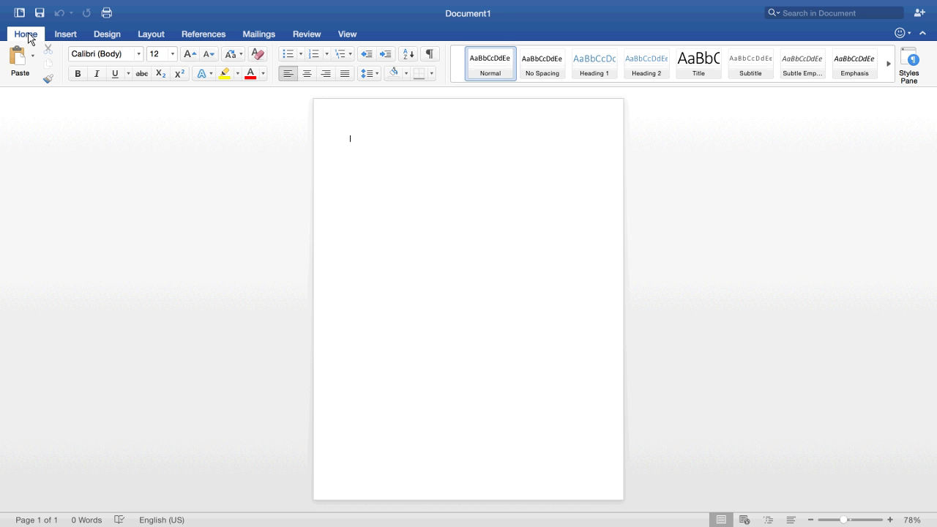
Look through the Insert, Design and Layout ribbon commands, return to Home, and collapse and expand the ribbon again.
click(64, 35)
click(117, 35)
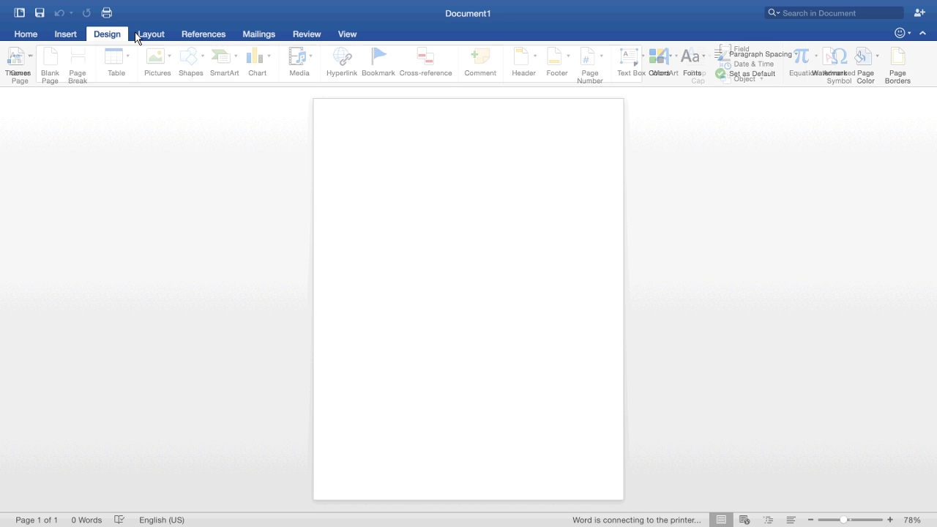
click(156, 34)
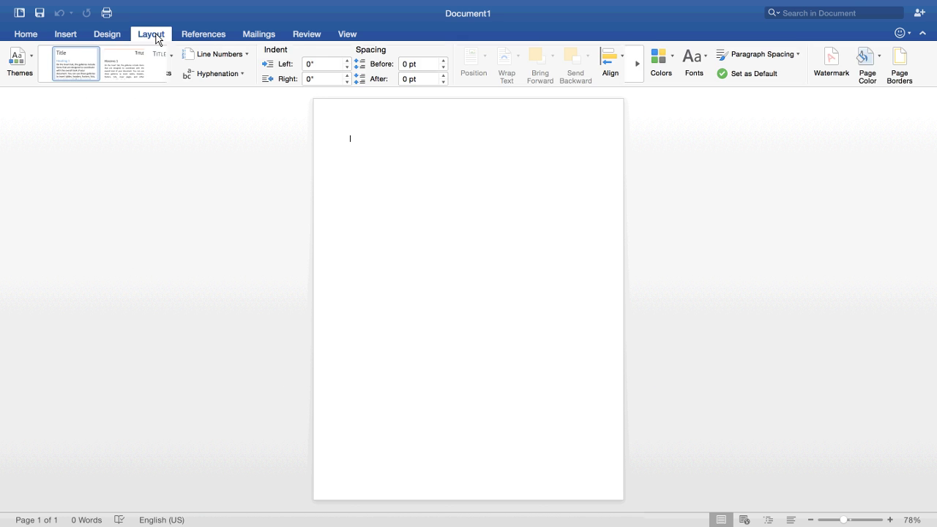
click(32, 37)
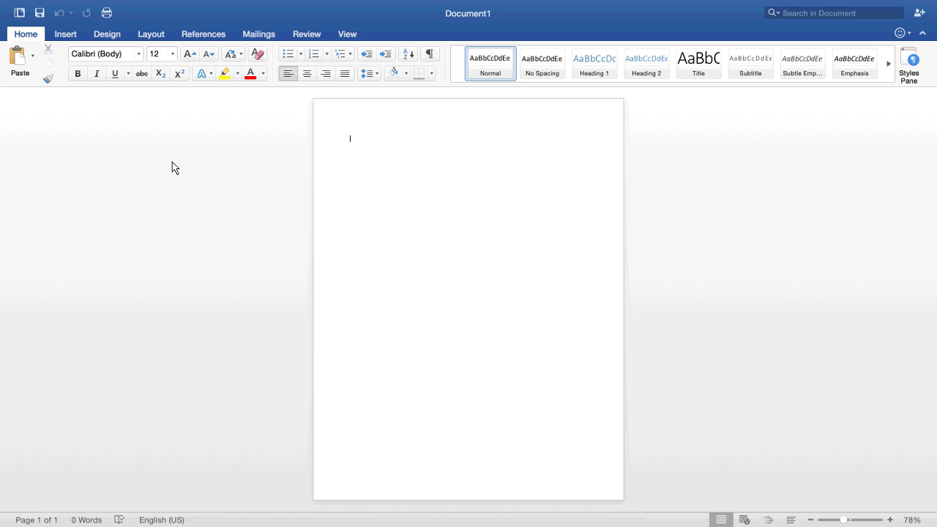
click(923, 33)
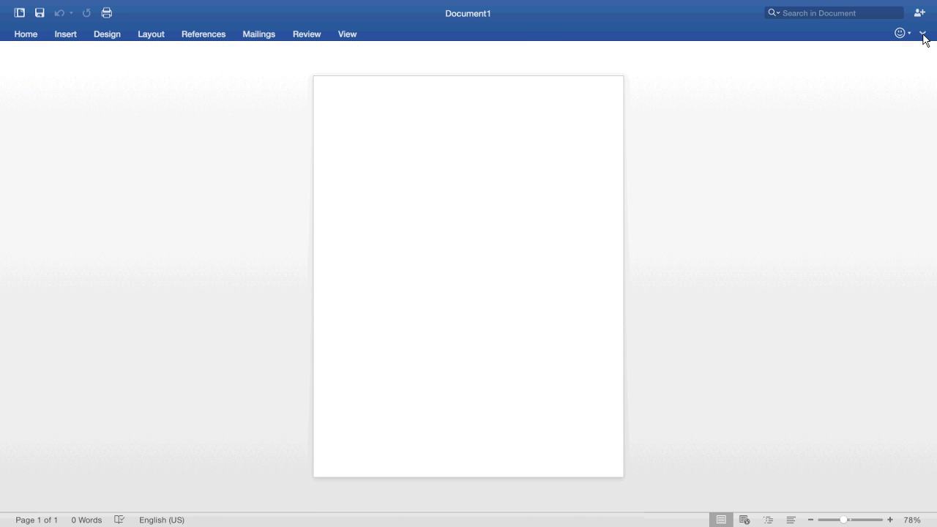
click(923, 35)
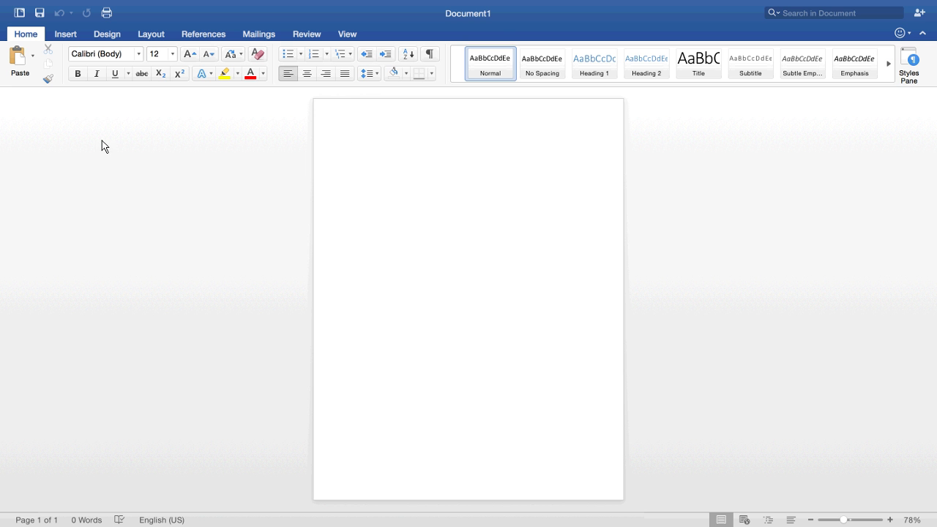
Examine the Insert, Design, Layout, References and Mailings commands in turn and return to the Home commands.
click(65, 34)
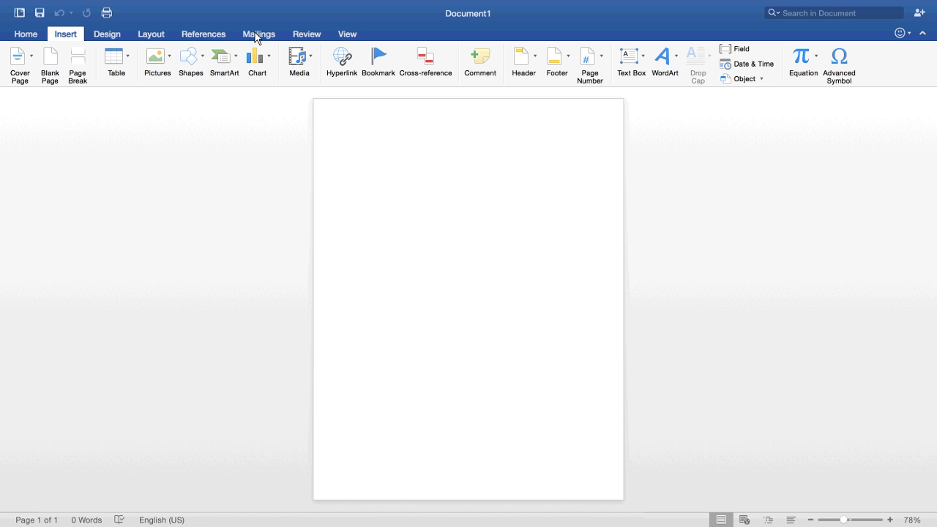
click(107, 35)
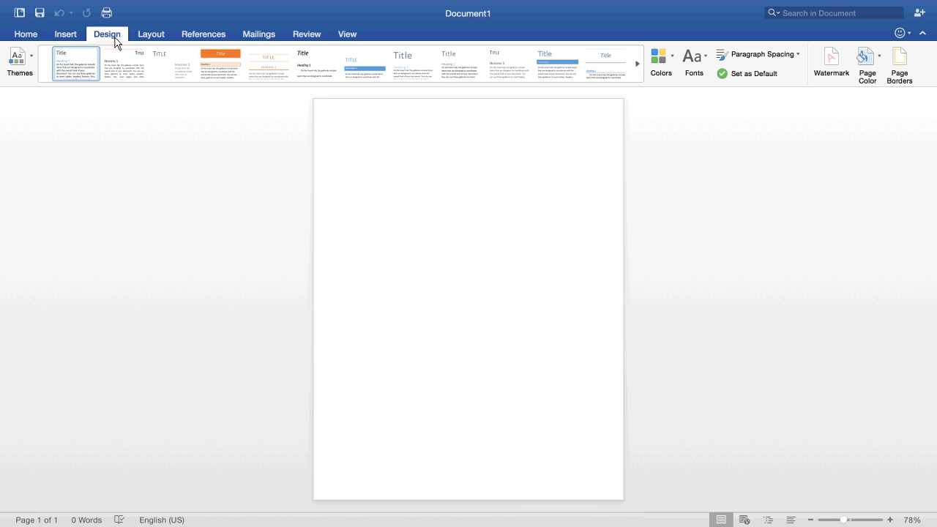
click(155, 37)
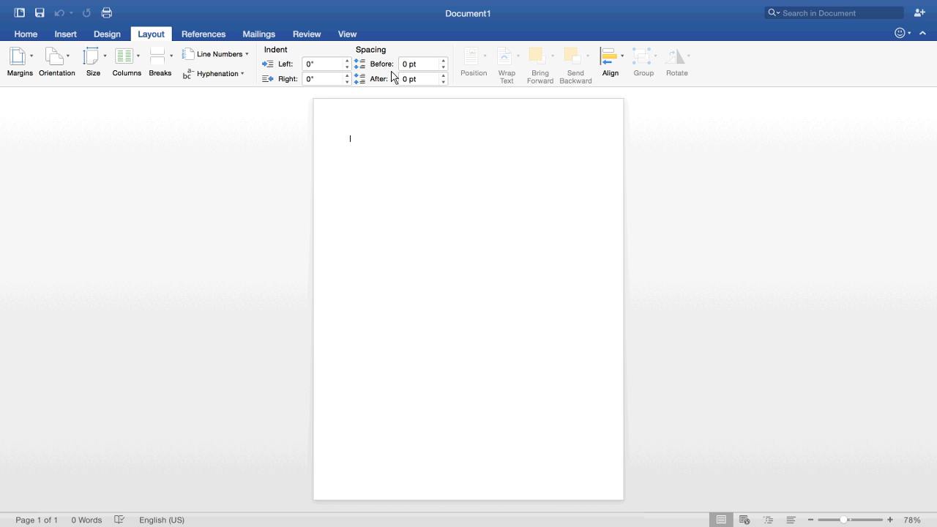
click(212, 37)
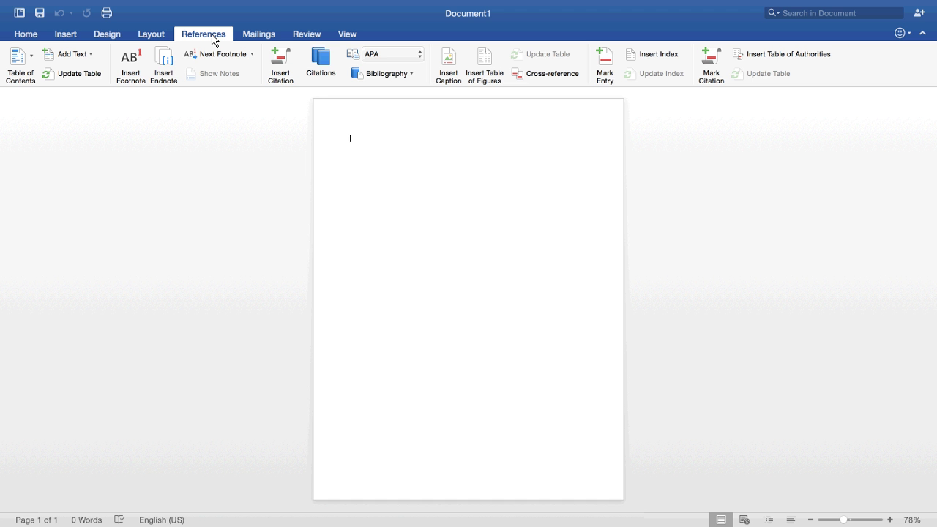
click(259, 36)
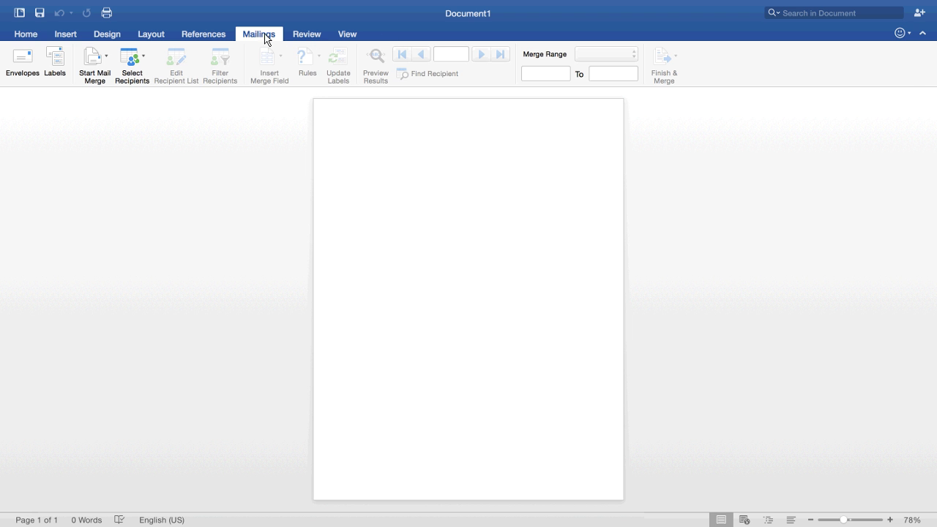
click(26, 37)
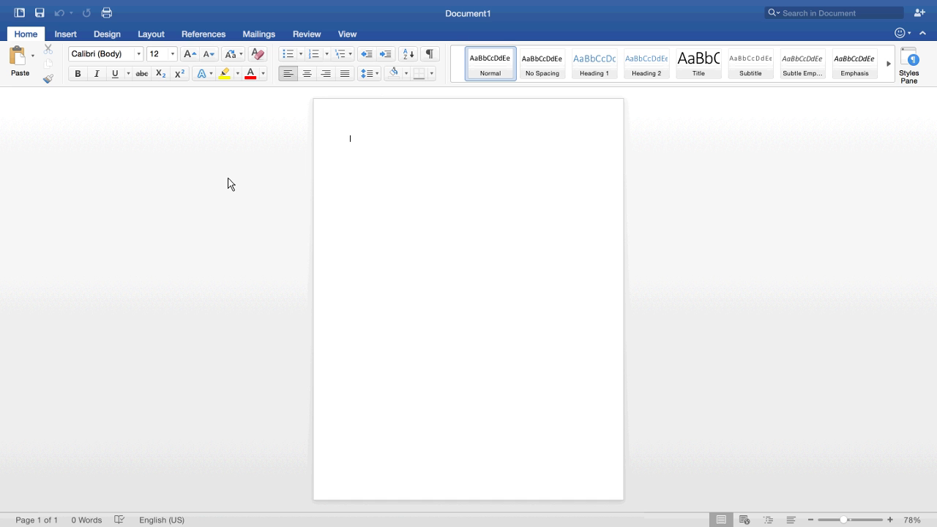
Reveal the Mac menu bar in full screen and view the application-level and file commands without choosing any.
mouse_move(208, 6)
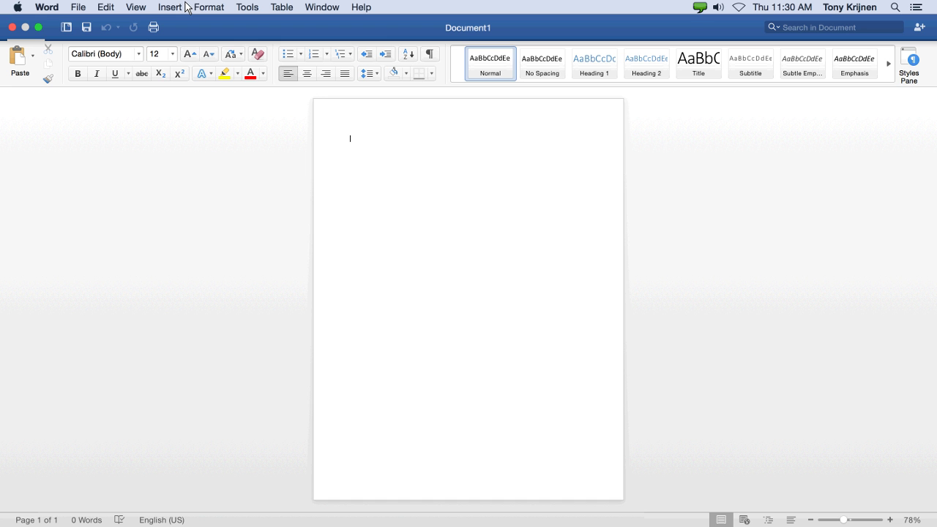
click(59, 10)
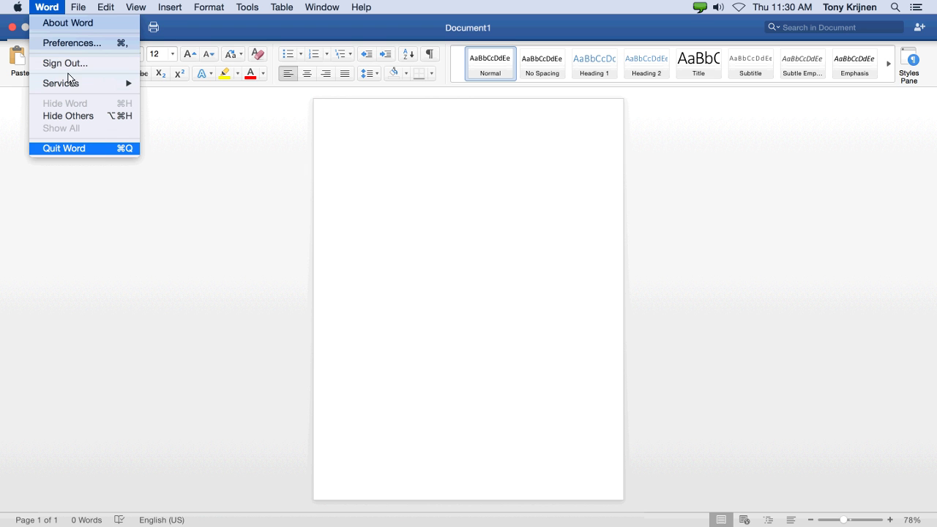
click(57, 11)
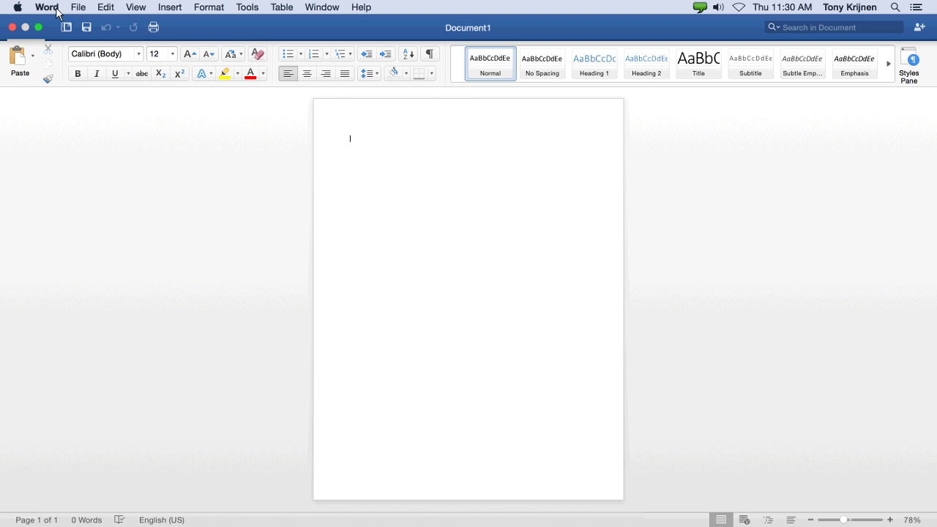
click(75, 9)
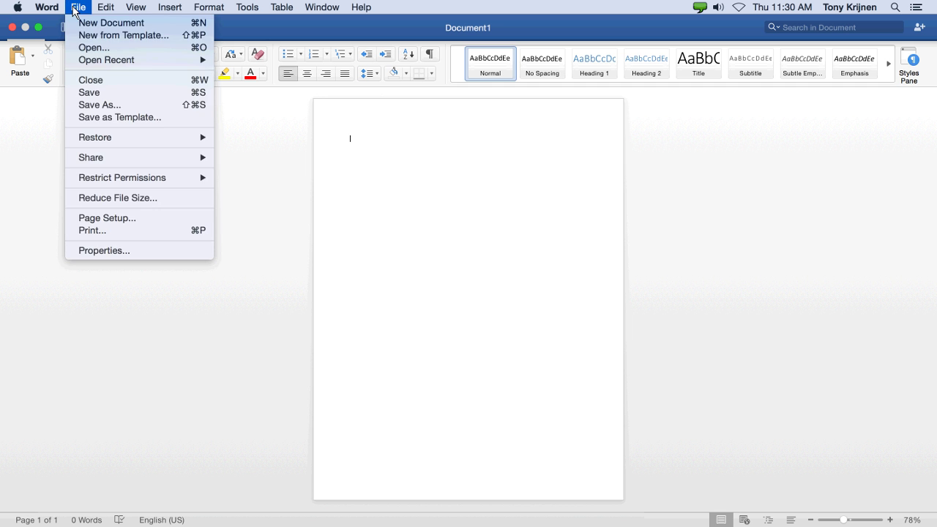
click(76, 8)
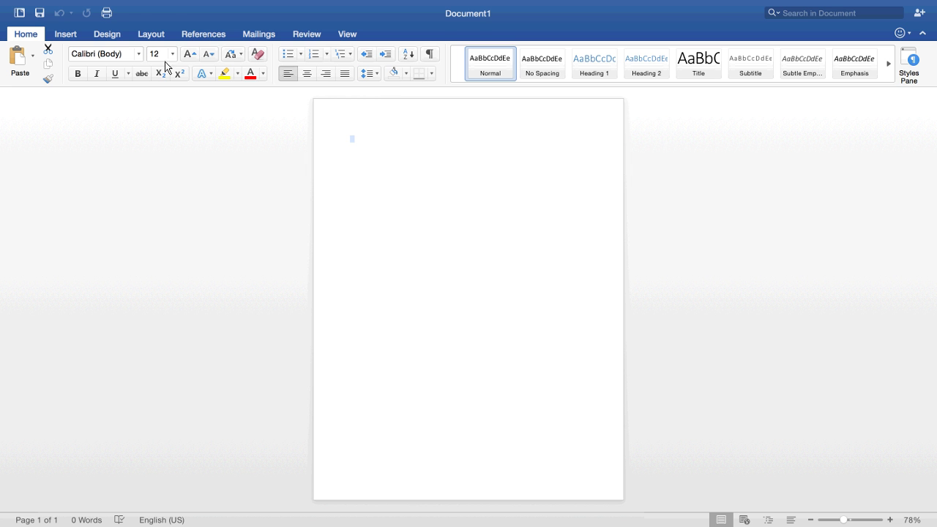
Look at Word's help options, search them for "spell" and return to the document.
mouse_move(172, 6)
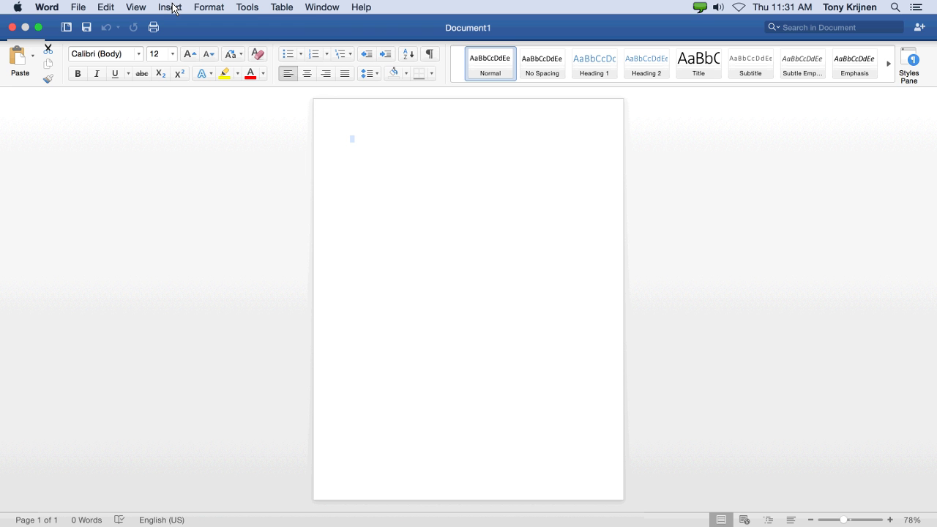
click(362, 8)
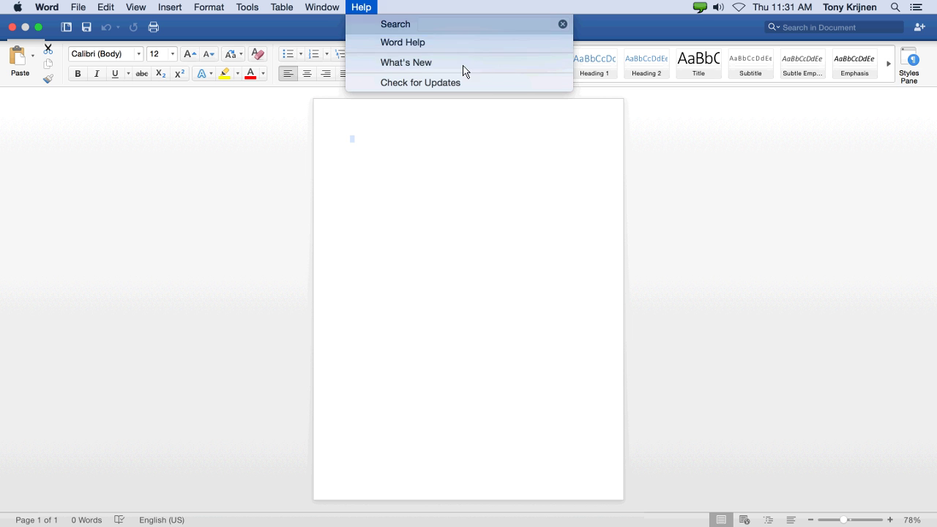
click(468, 184)
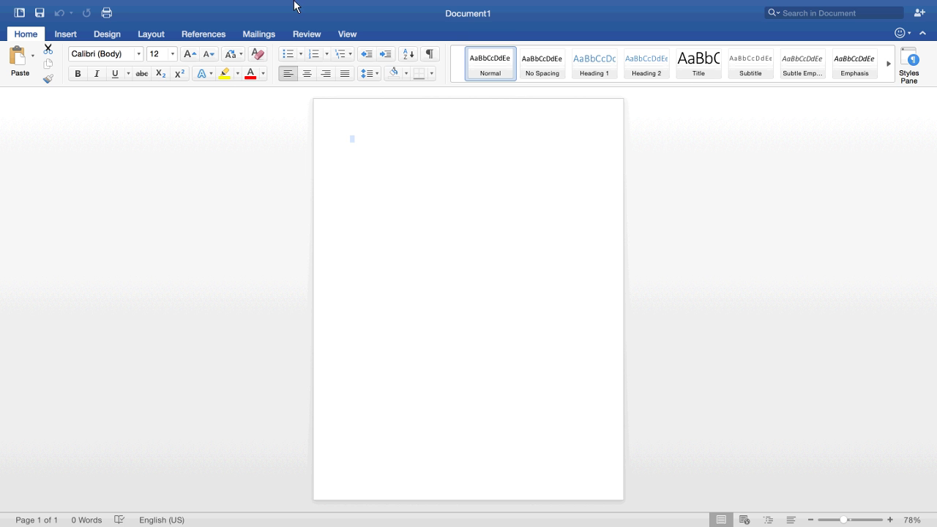
mouse_move(295, 3)
click(360, 7)
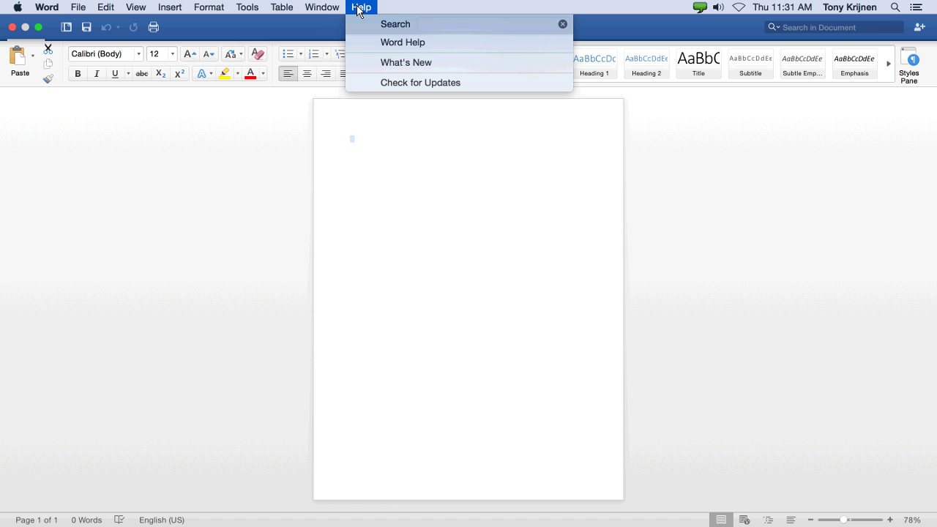
text(spel)
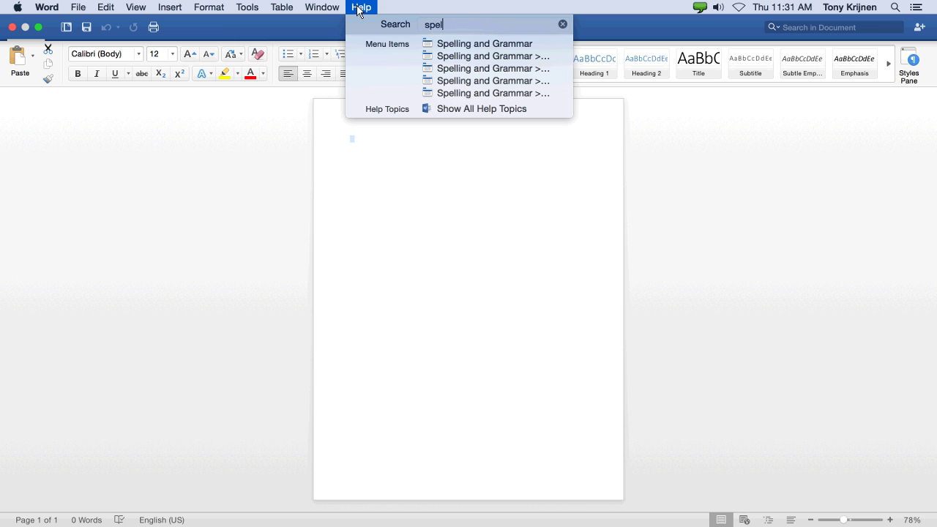
text(l)
mouse_move(480, 46)
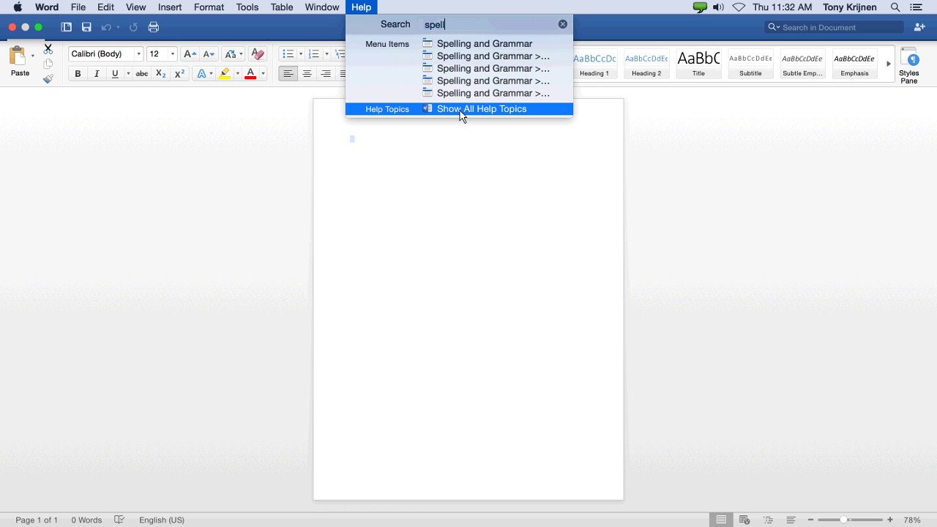
click(435, 139)
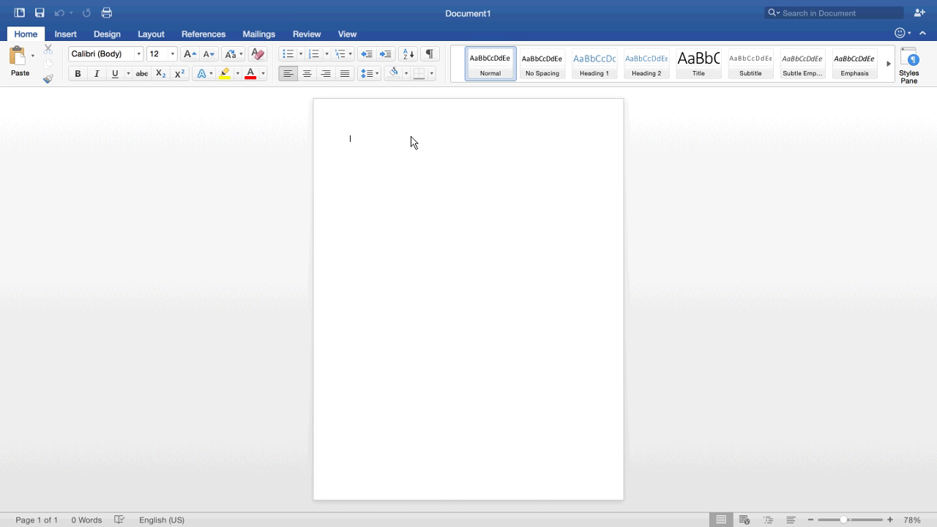
Open the Northwind and Contoso document from the Desktop folder on the Mac.
click(81, 8)
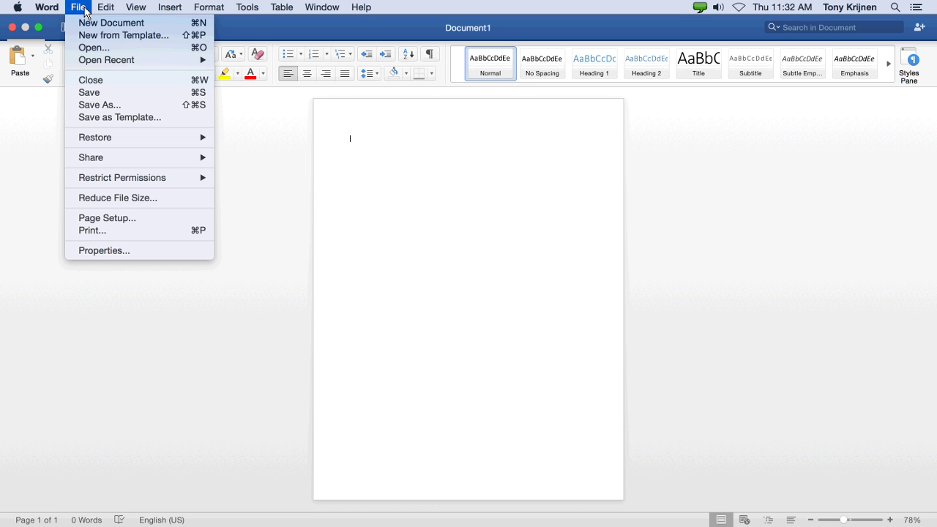
click(101, 51)
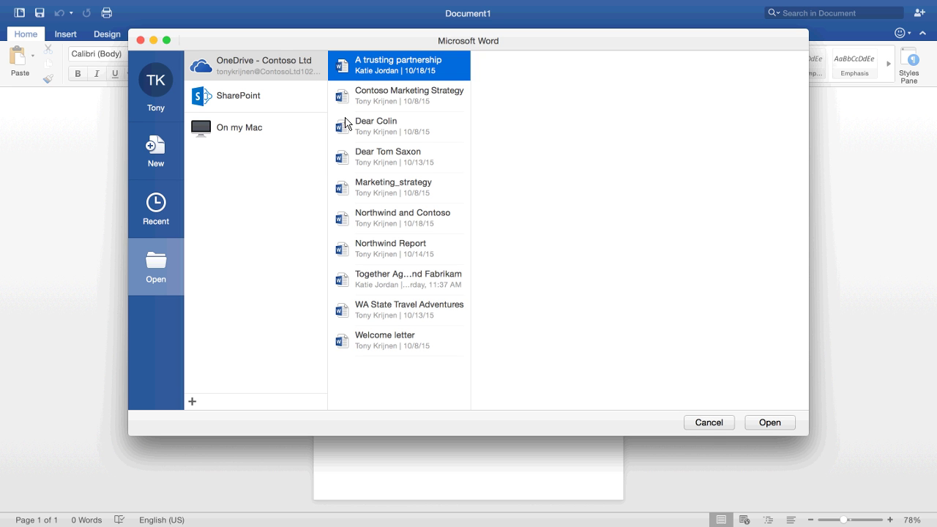
click(256, 127)
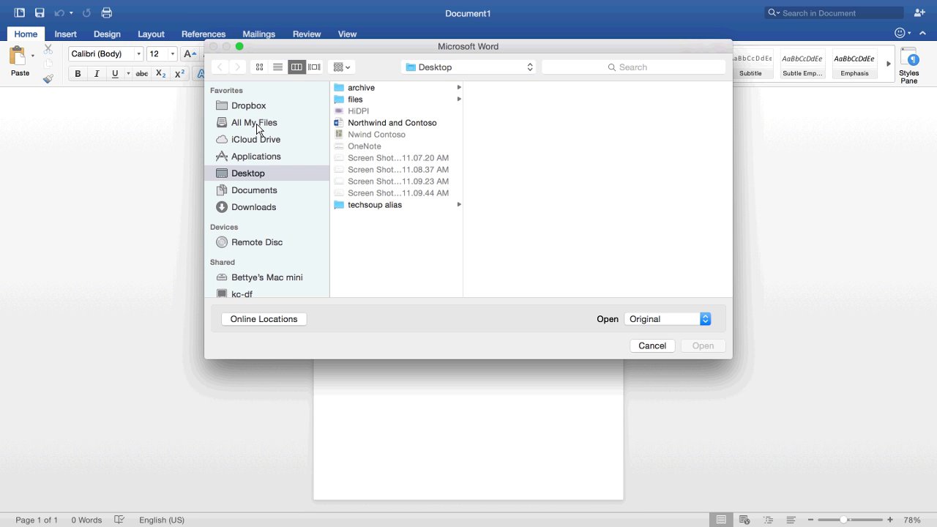
click(362, 126)
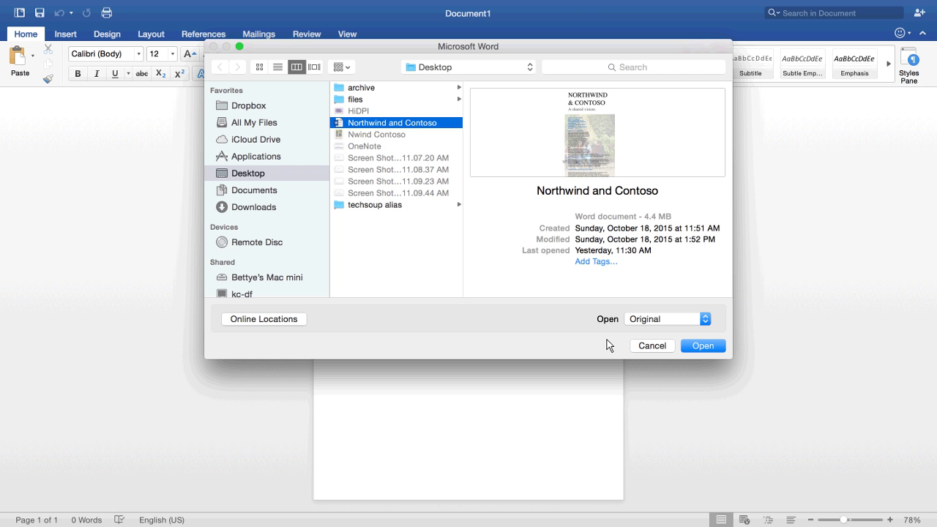
click(702, 346)
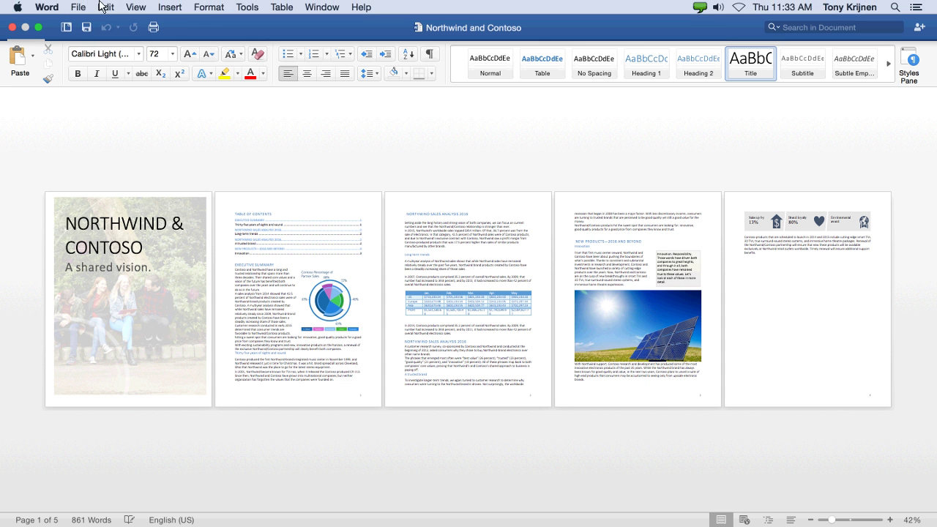
Save a copy of the document to the OneDrive - Contoso Ltd location as "A great way to work together".
click(79, 8)
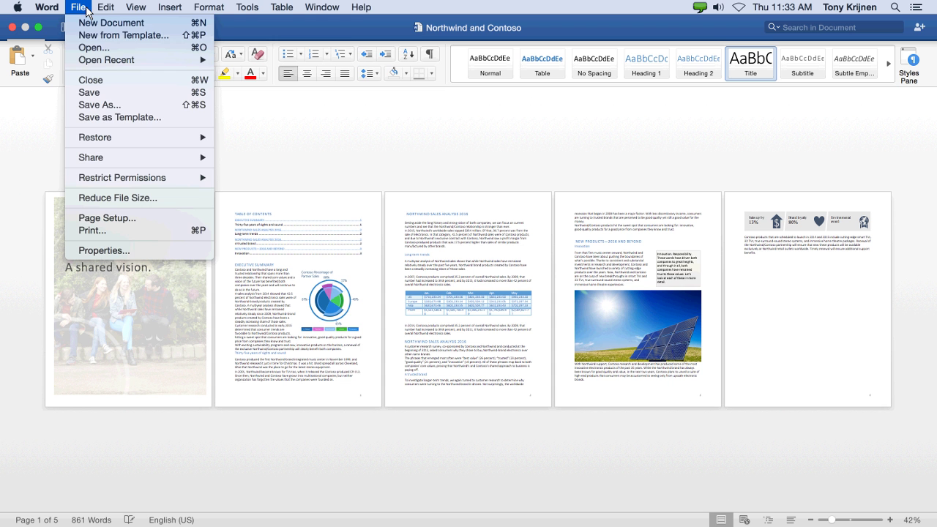
click(96, 105)
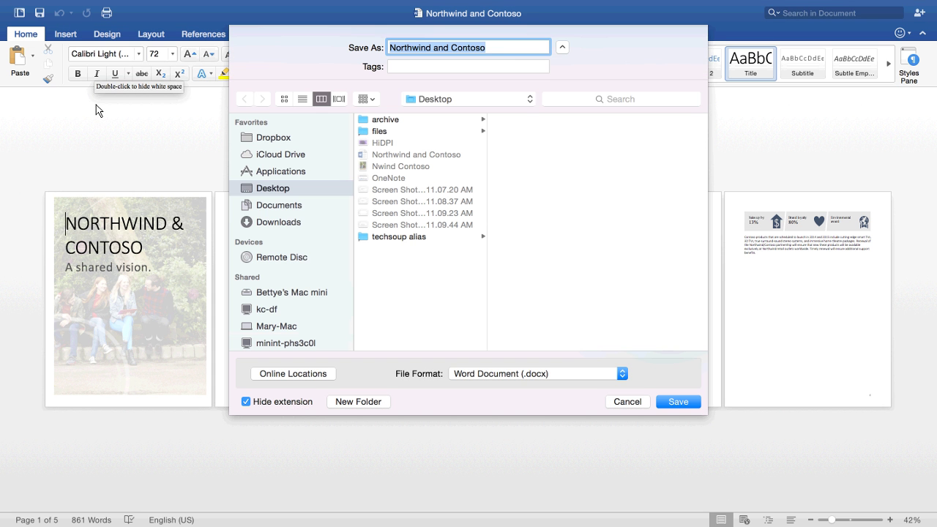
click(309, 375)
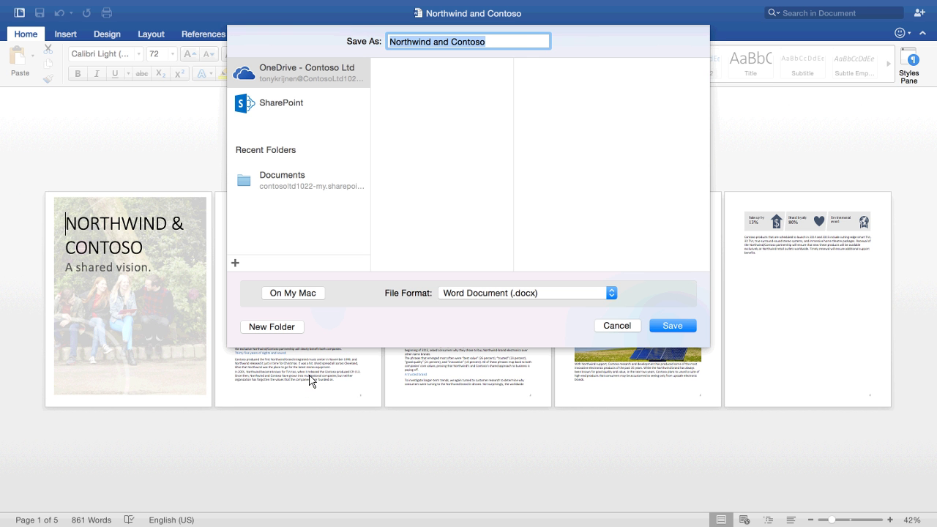
click(343, 75)
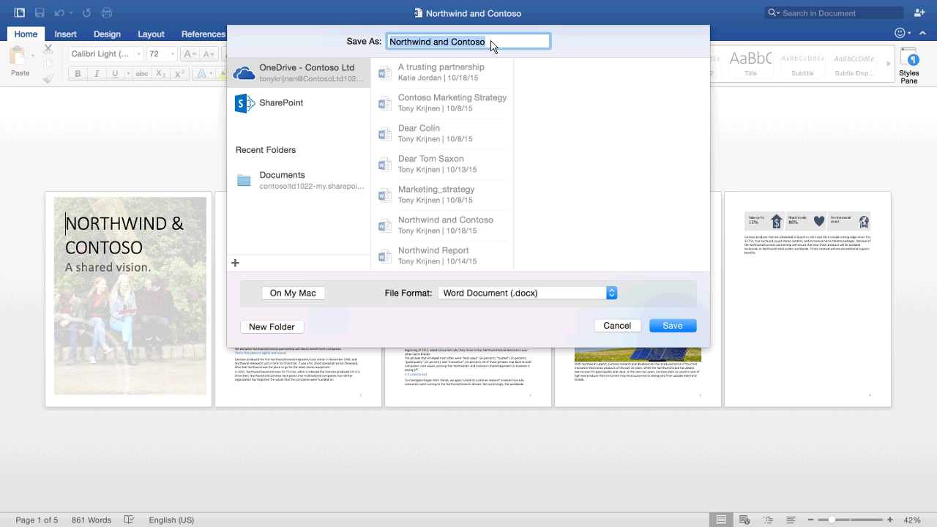
drag(493, 46, 366, 66)
text(A )
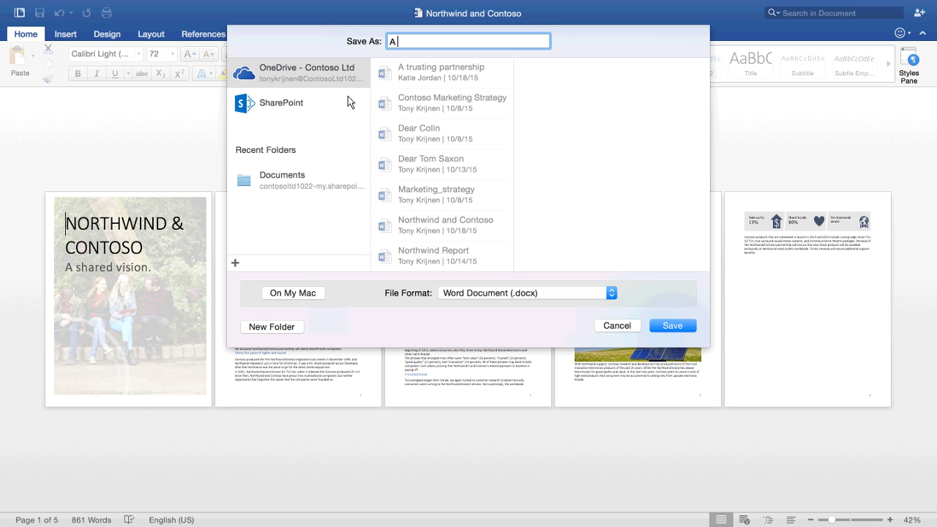
text(great way to work together)
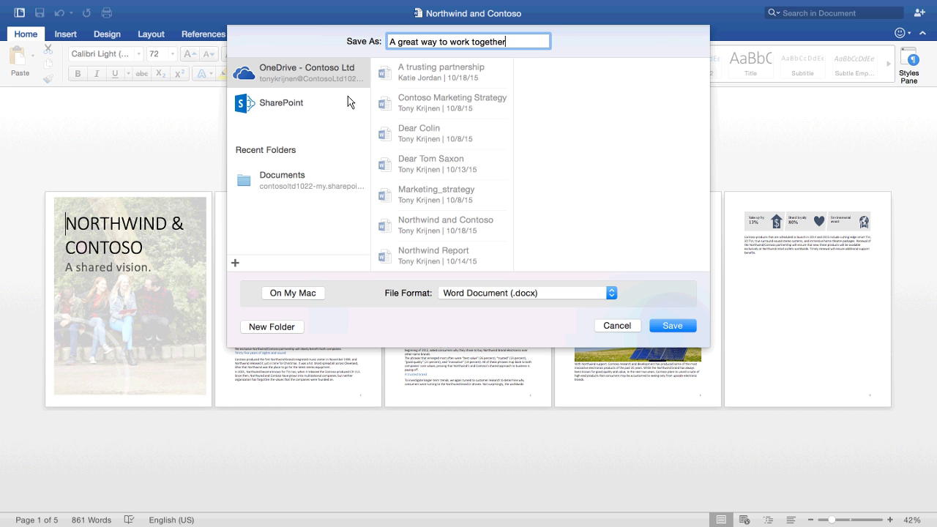
click(680, 328)
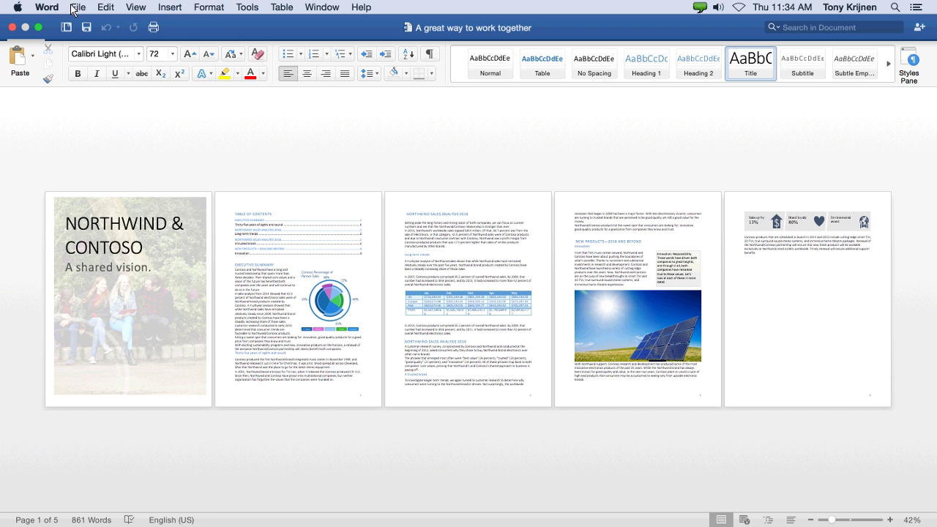
Check the saved document's location in its general properties and close them without changes.
click(76, 8)
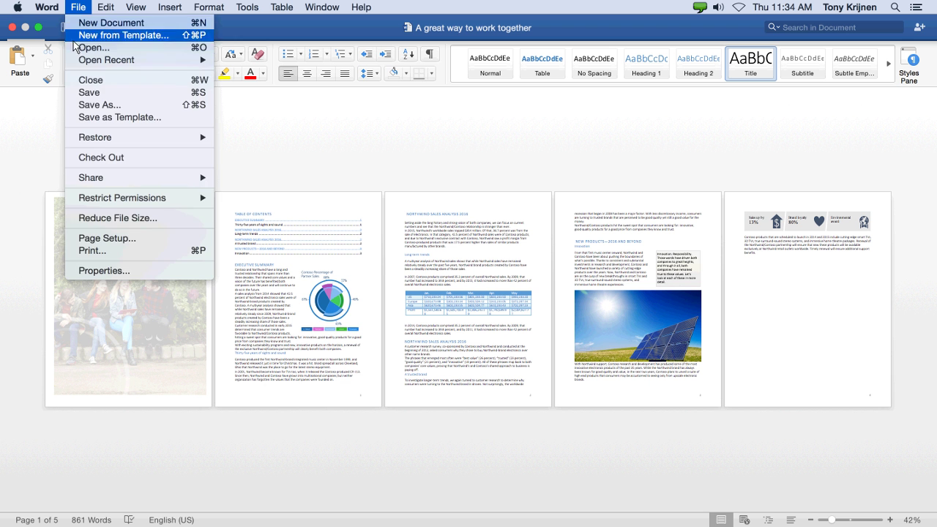
click(127, 270)
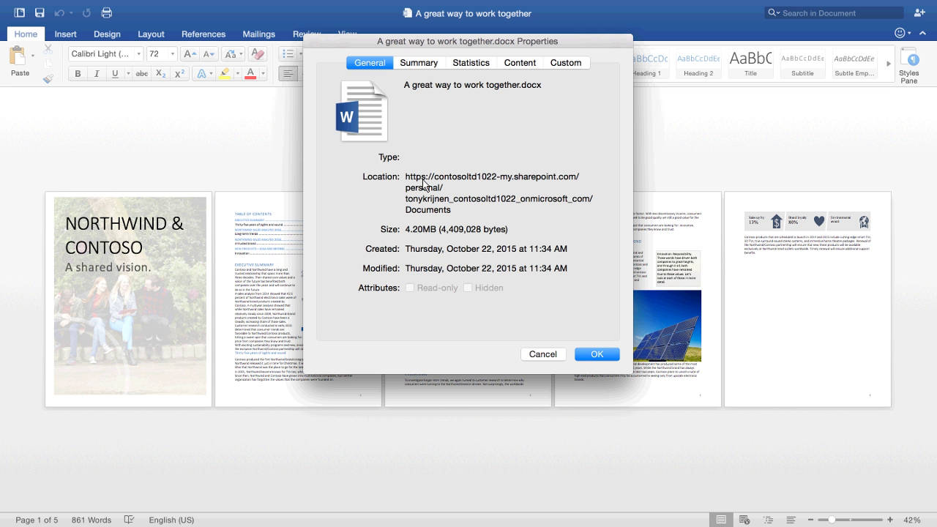
click(540, 355)
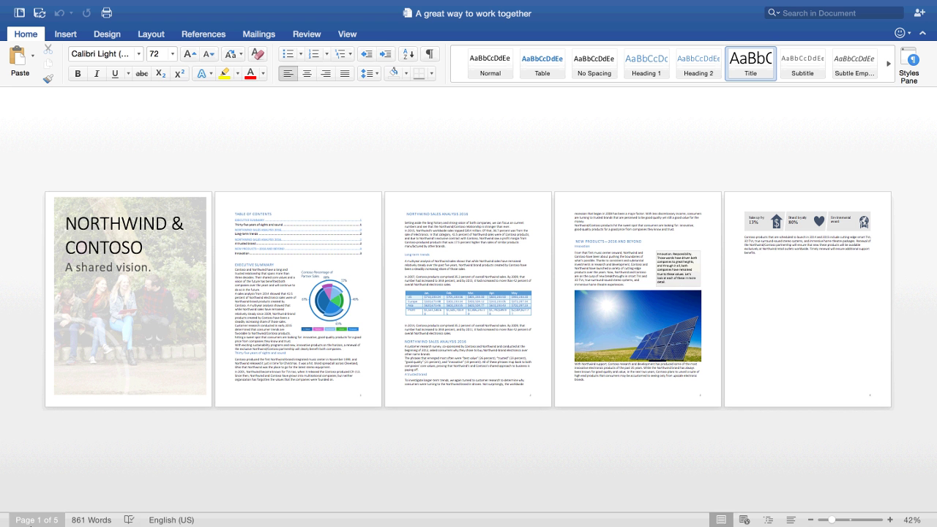
Switch to Safari, sign in to portal.office.com with the listed Contoso account and dismiss the eligibility notification.
mouse_move(175, 516)
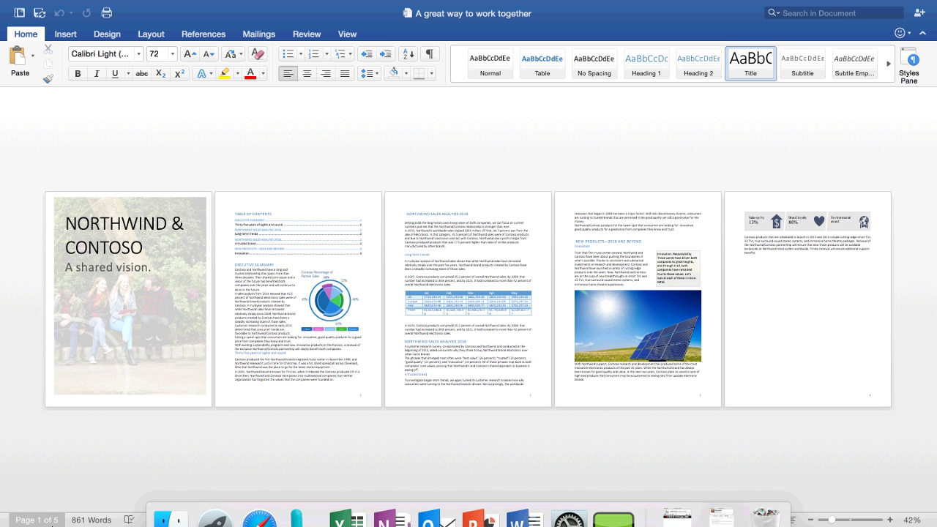
click(176, 505)
click(260, 500)
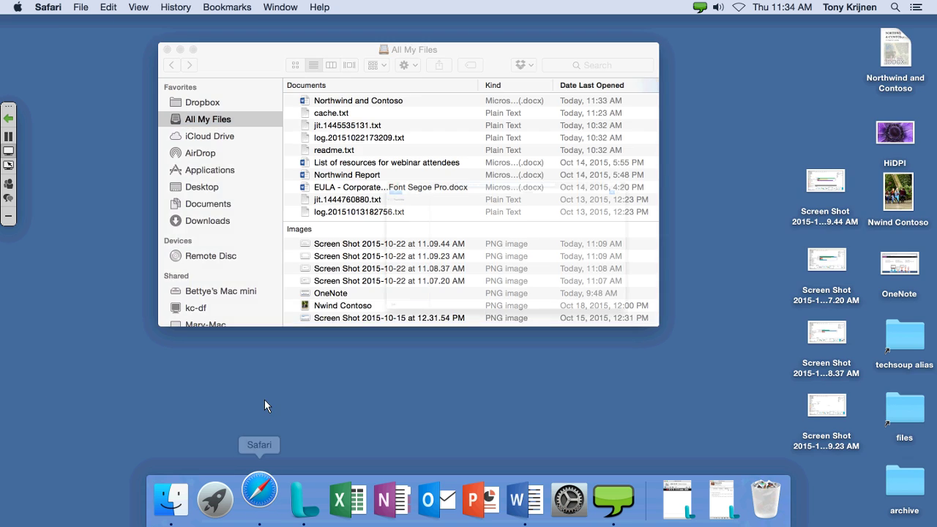
text(portal.office.com)
key(Return)
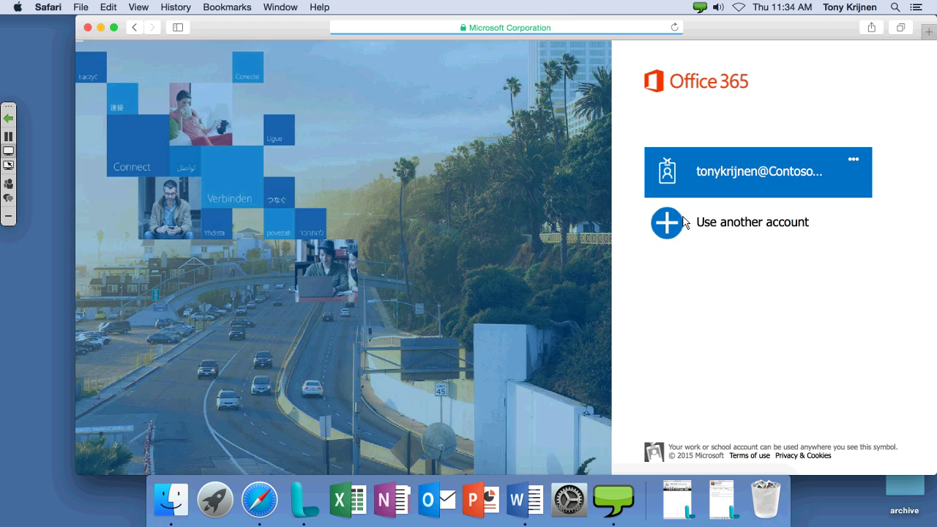
click(786, 172)
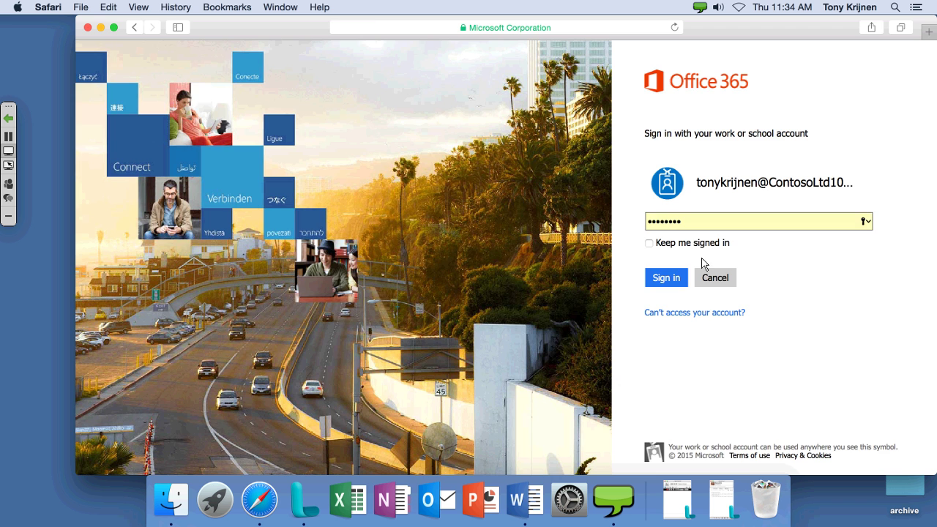
click(677, 274)
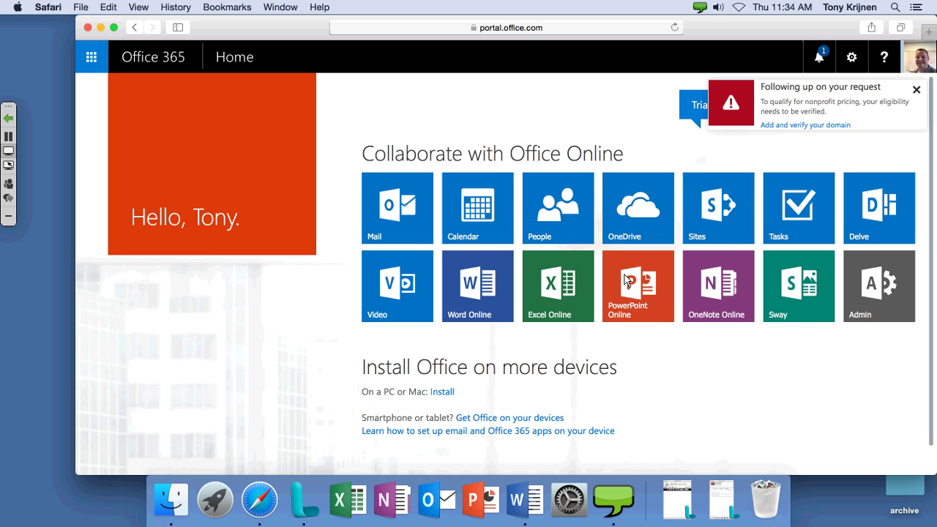
click(916, 90)
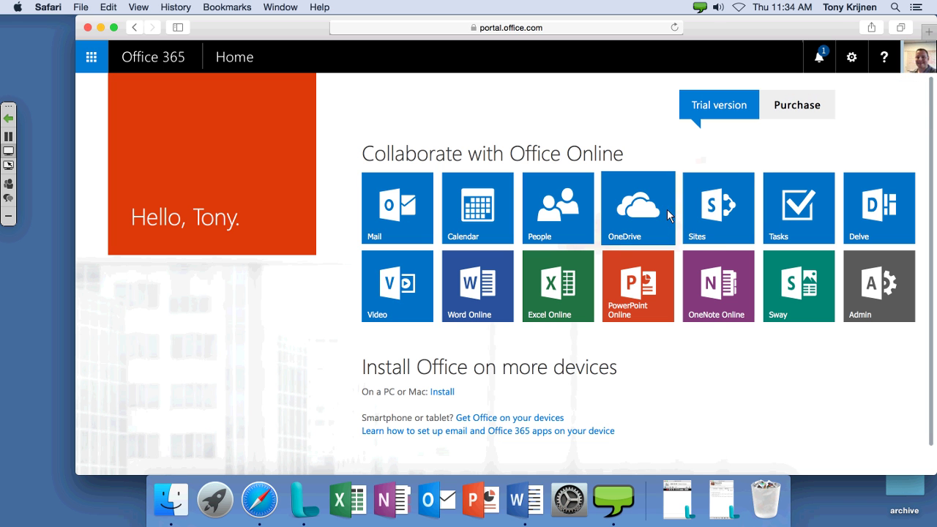
Open the "A great way to work together" document from OneDrive in Word Online and view its second page.
click(651, 206)
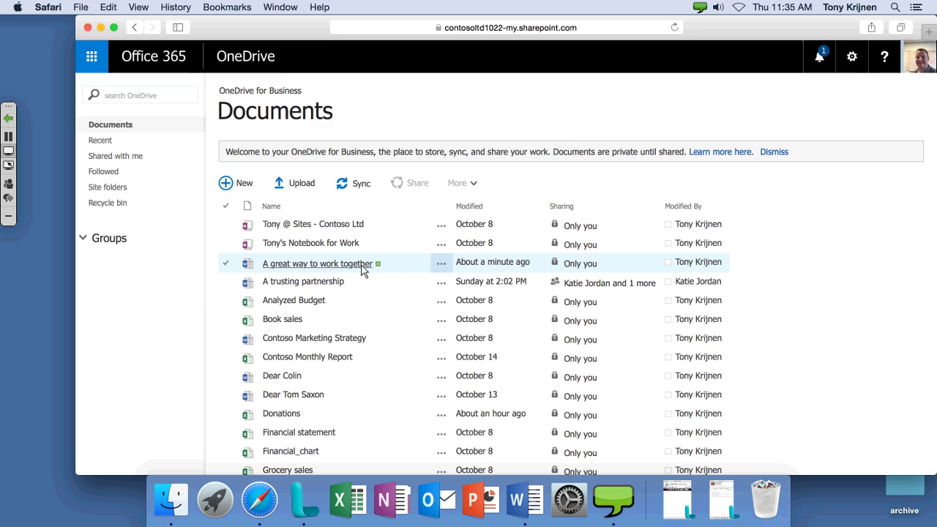
click(361, 266)
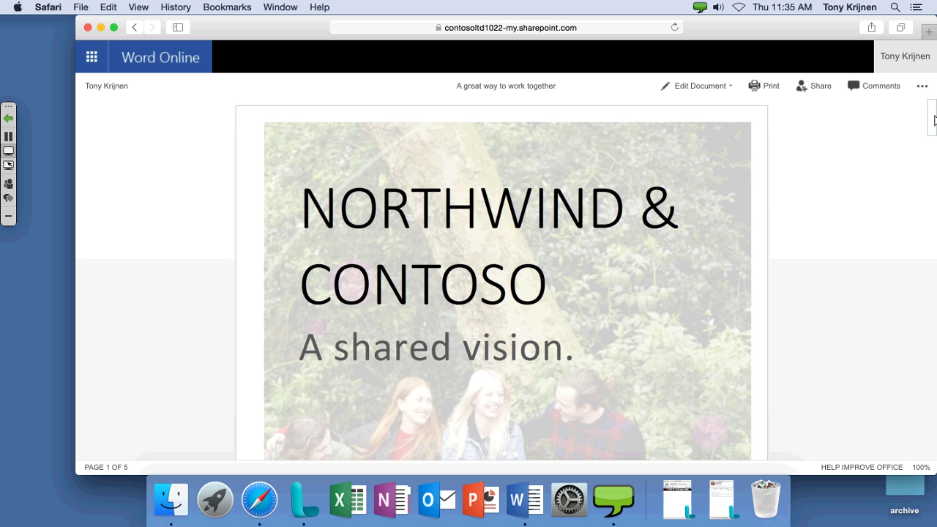
scroll(934, 120, down, 5)
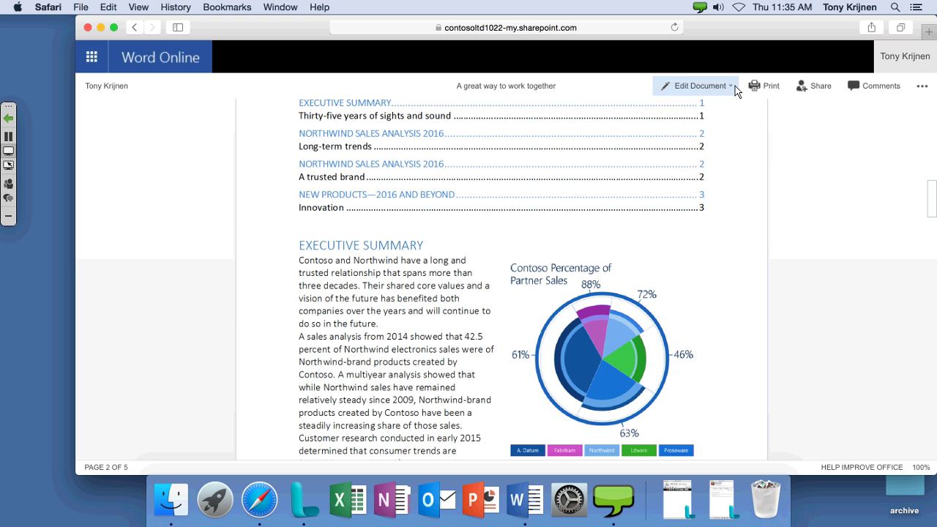
View the available ways to edit the online document without choosing one.
click(735, 86)
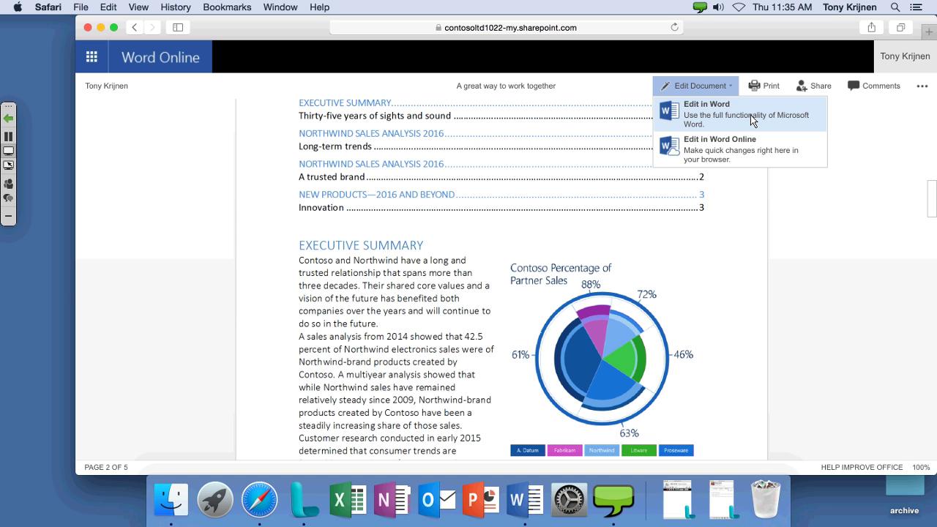
click(833, 182)
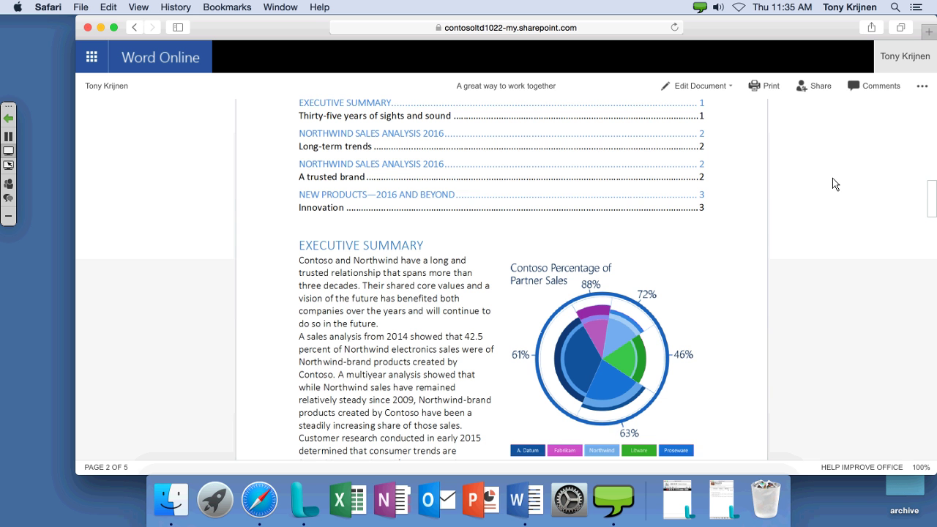
scroll(832, 178, up, 1)
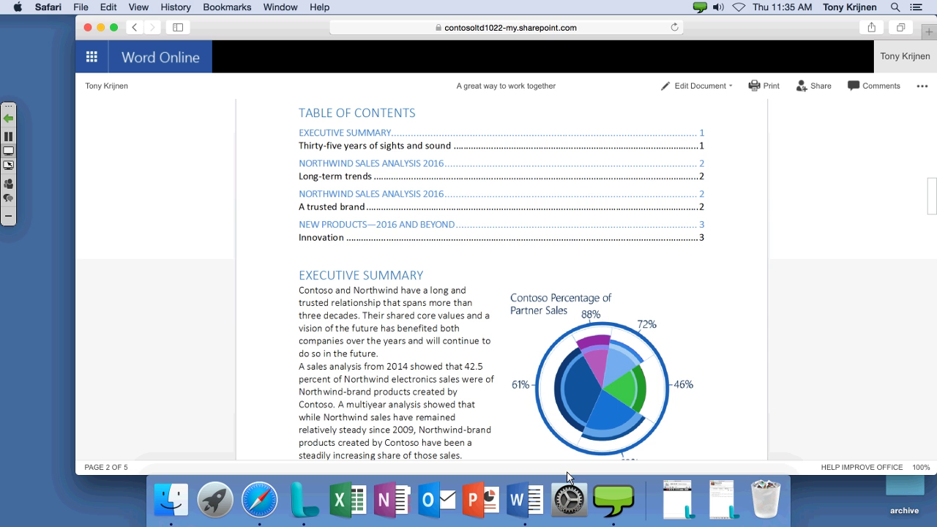
Switch back to Word, create an Outlook email with the document attached as a PDF and close the message unsent.
click(518, 502)
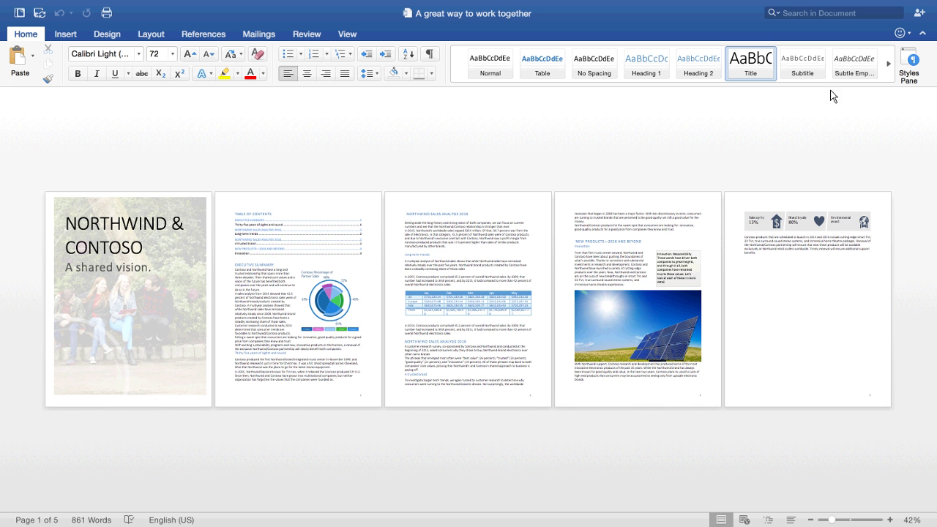
click(919, 15)
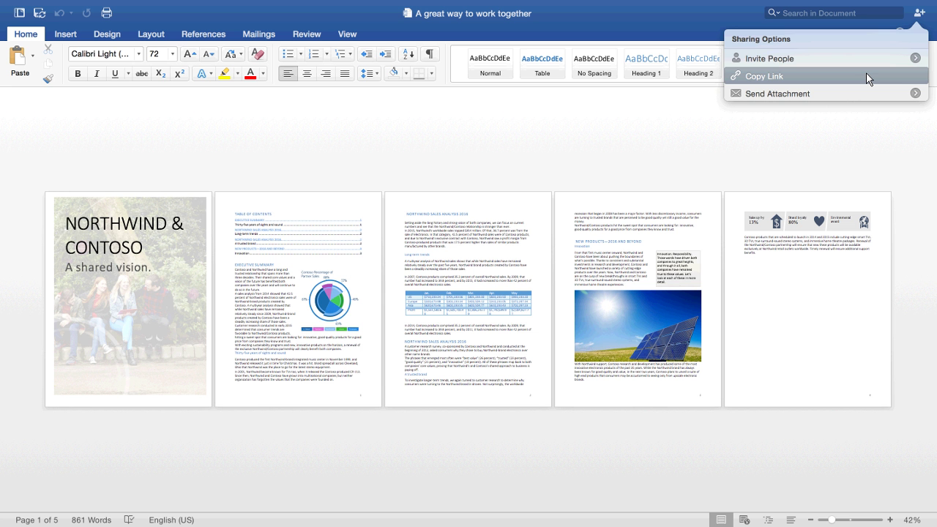
click(915, 94)
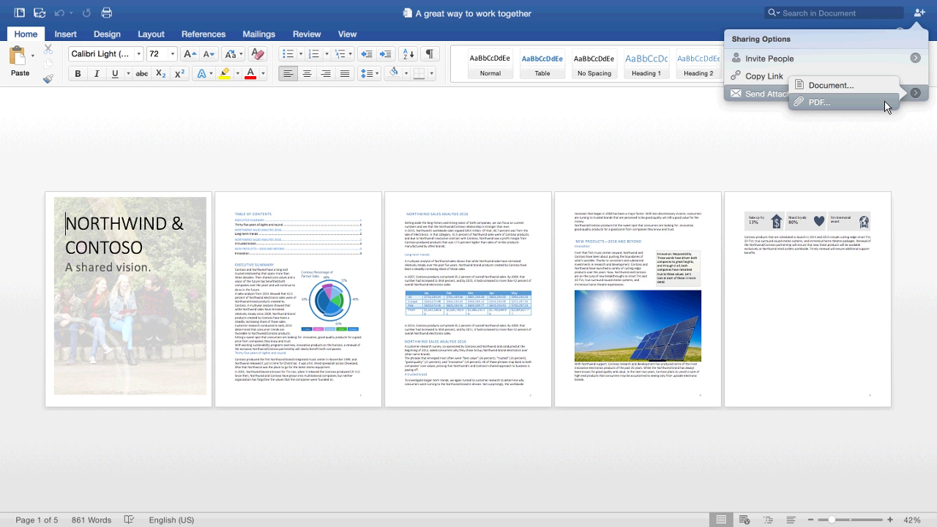
click(884, 101)
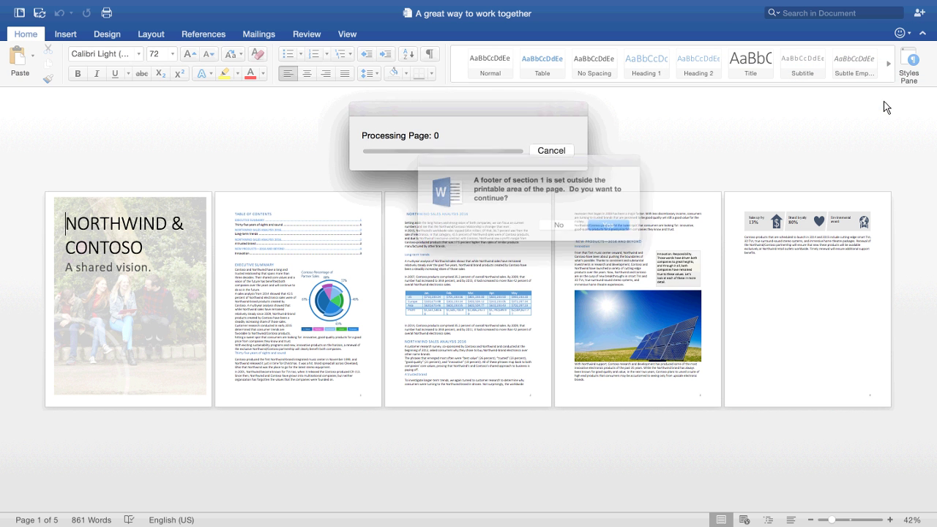
click(614, 233)
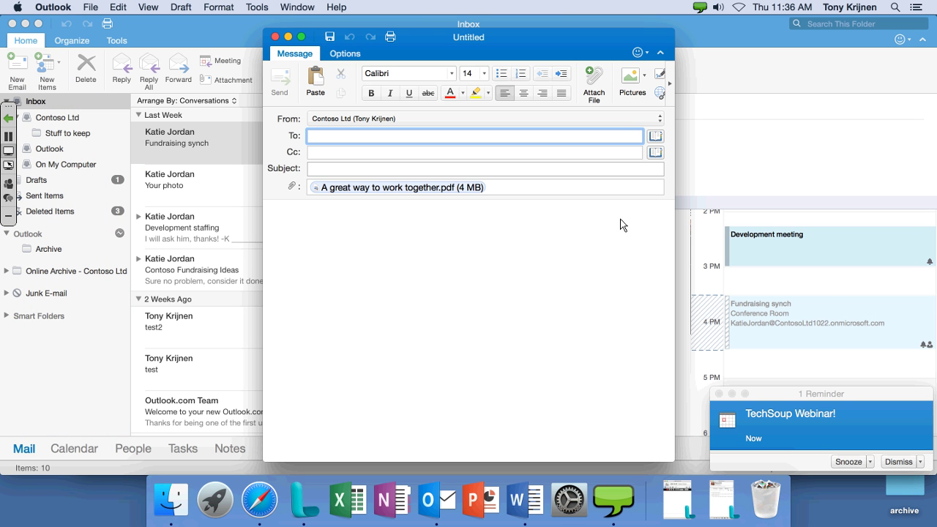
click(899, 462)
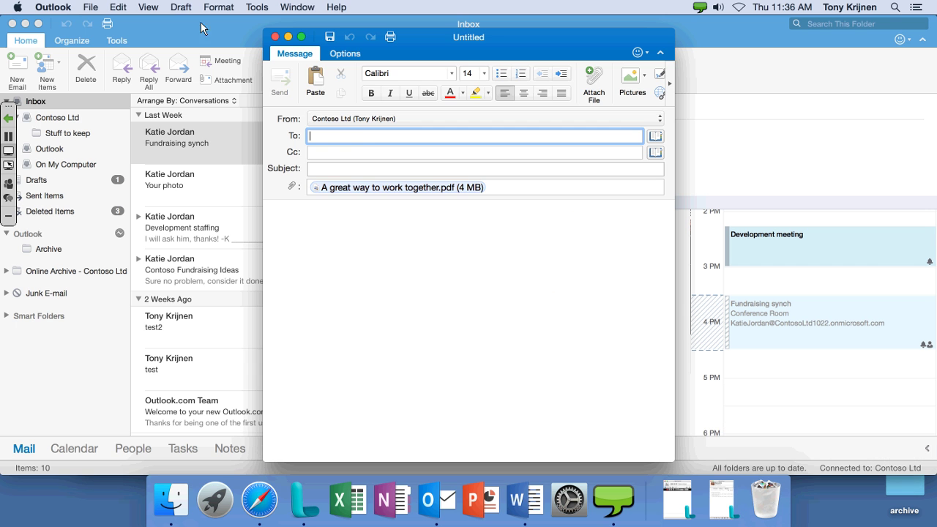
click(274, 37)
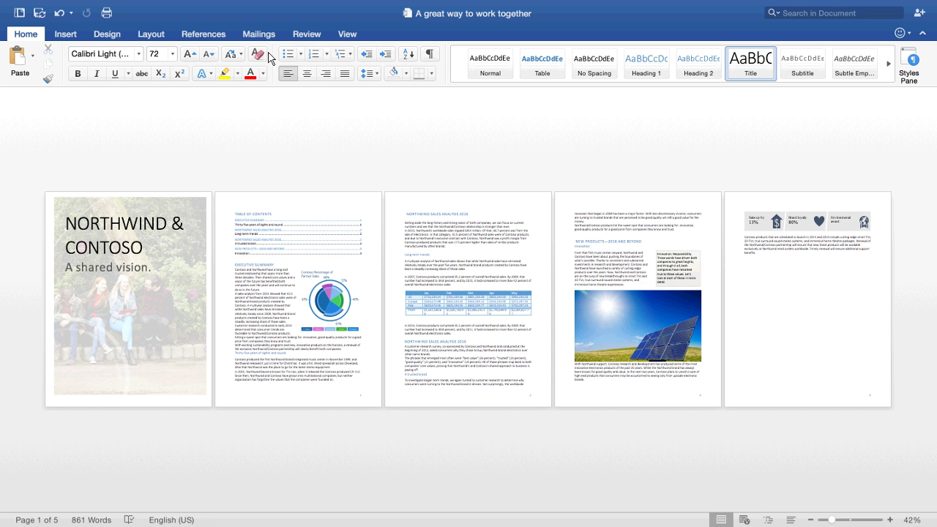
Open the sharing invitation for the document and add the colleague from the Contoso contacts as recipient.
click(920, 15)
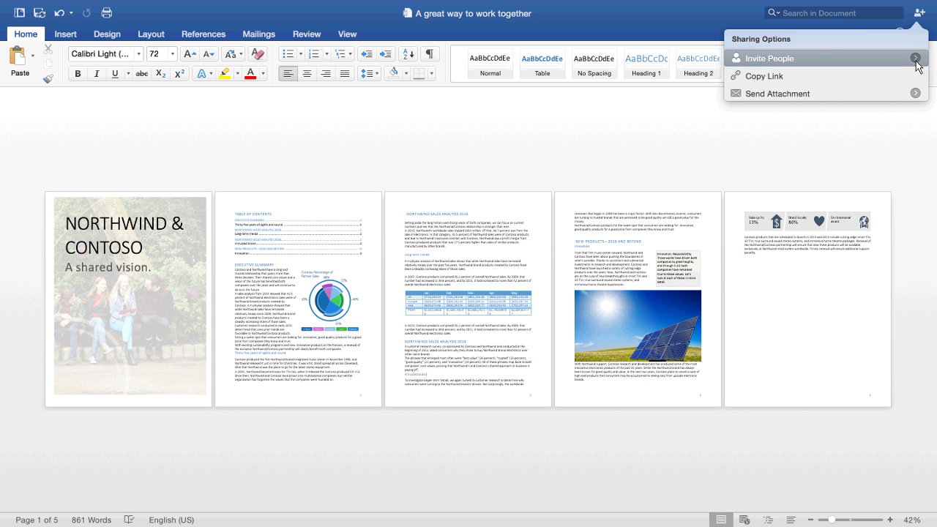
click(917, 63)
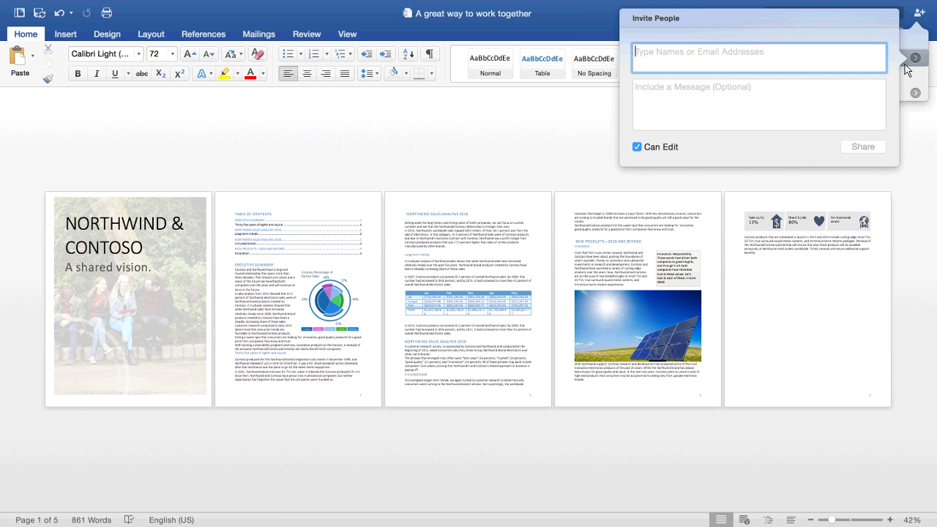
text(katie)
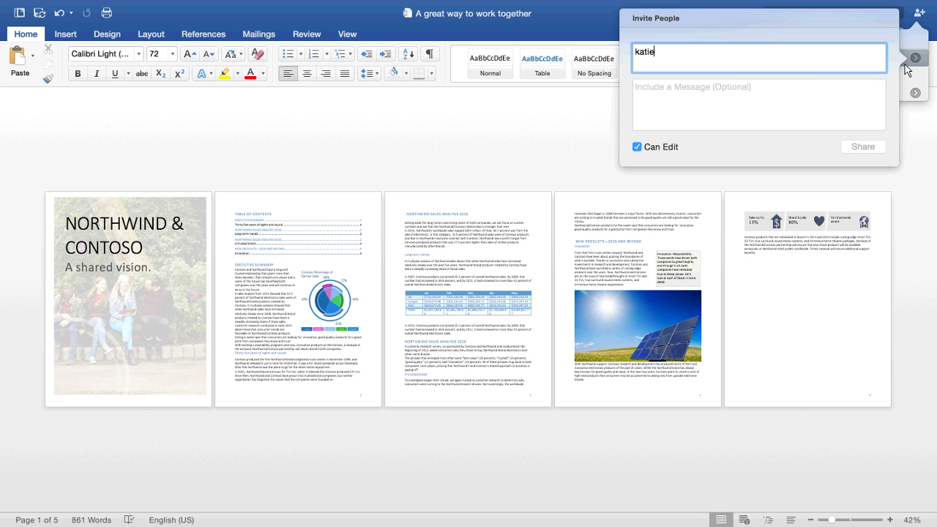
click(776, 85)
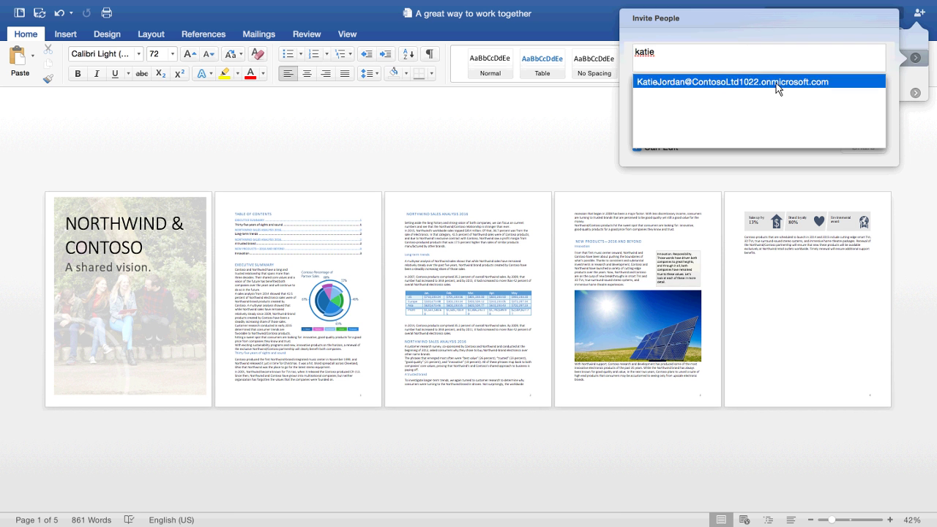
click(775, 88)
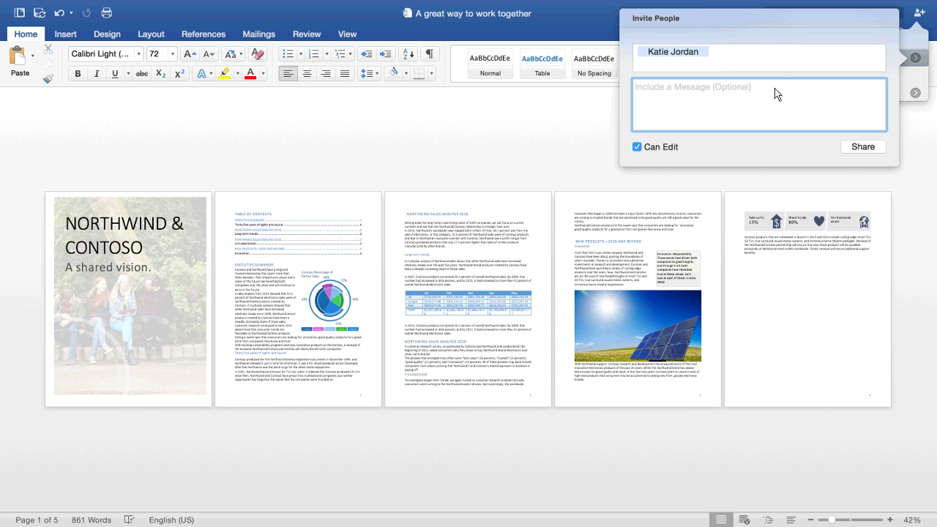
Add the message "Can you help me out with this?" to the invitation and share the document.
text(Can you help )
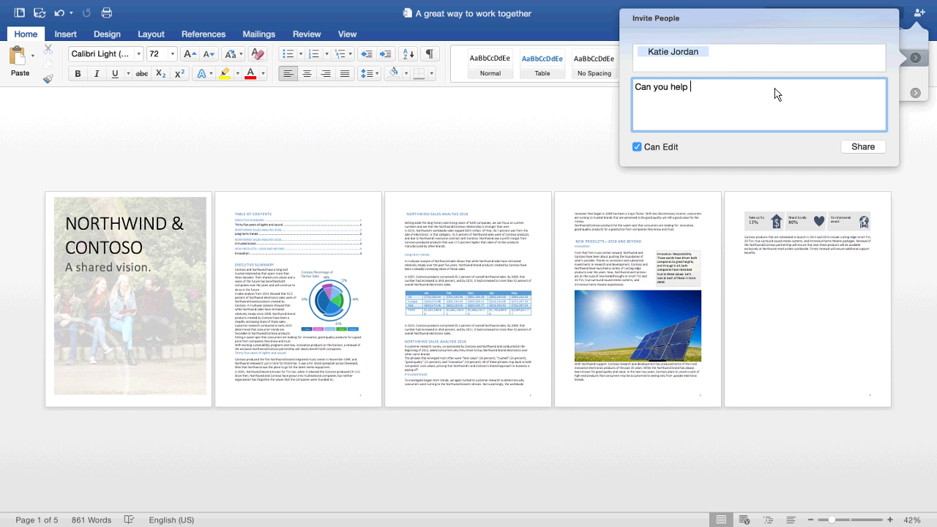
text(me out with this?)
click(642, 150)
click(863, 151)
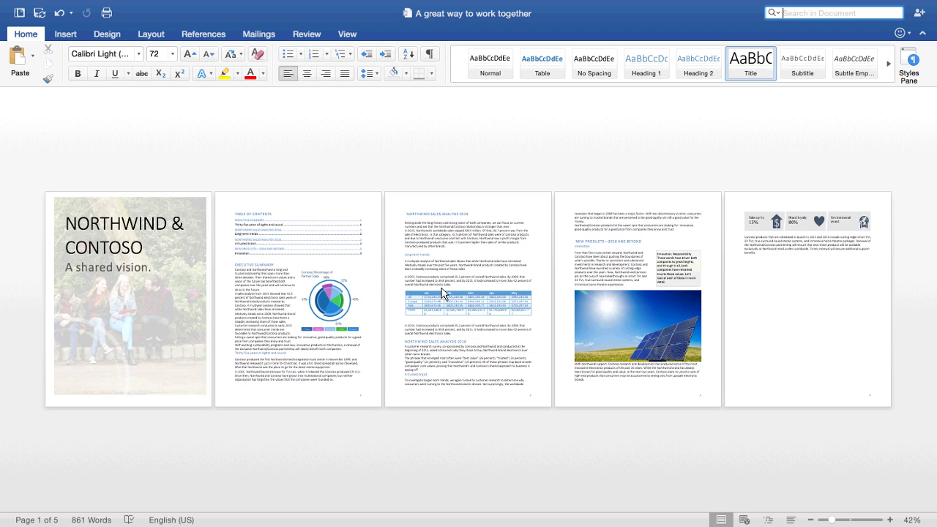
Examine the document's pages at different magnifications, from the multi-page overview to close-ups of the sales table and solar panel picture.
scroll(441, 287, up, 3)
scroll(442, 288, up, 5)
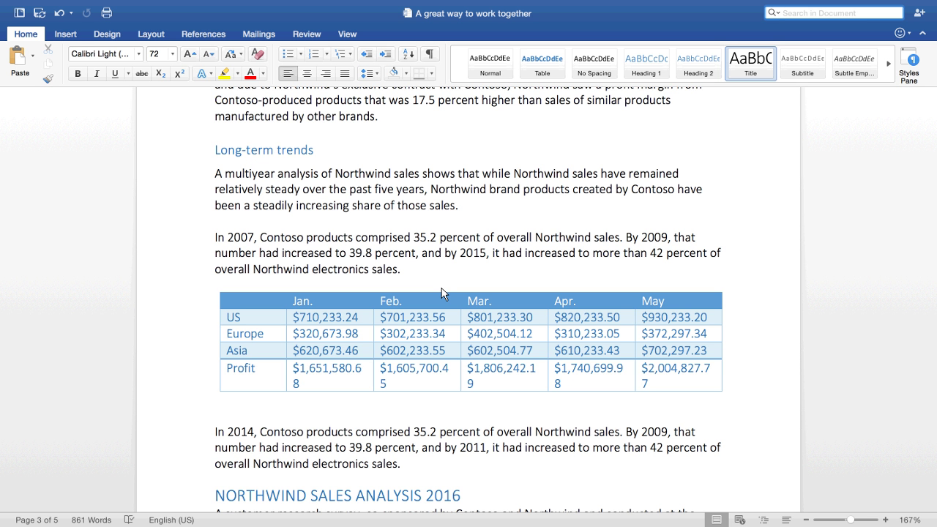
scroll(442, 288, down, 10)
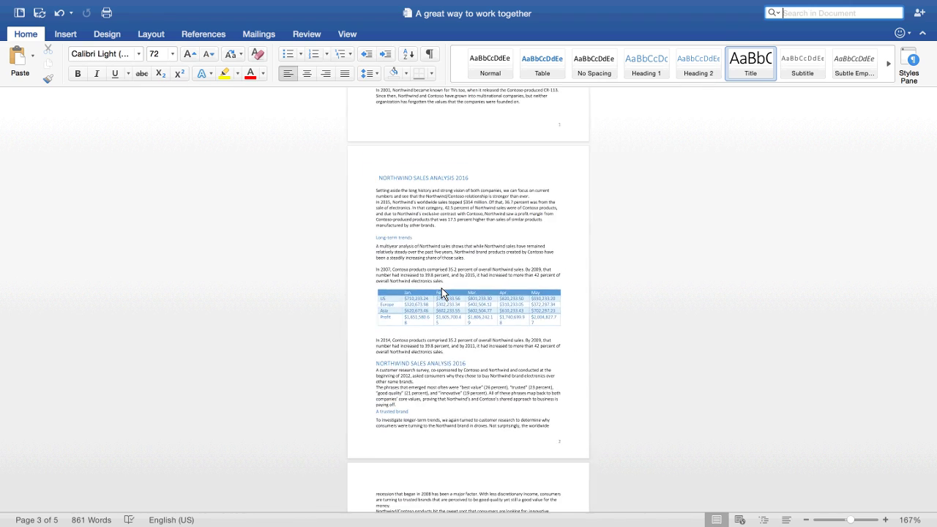
scroll(441, 288, down, 5)
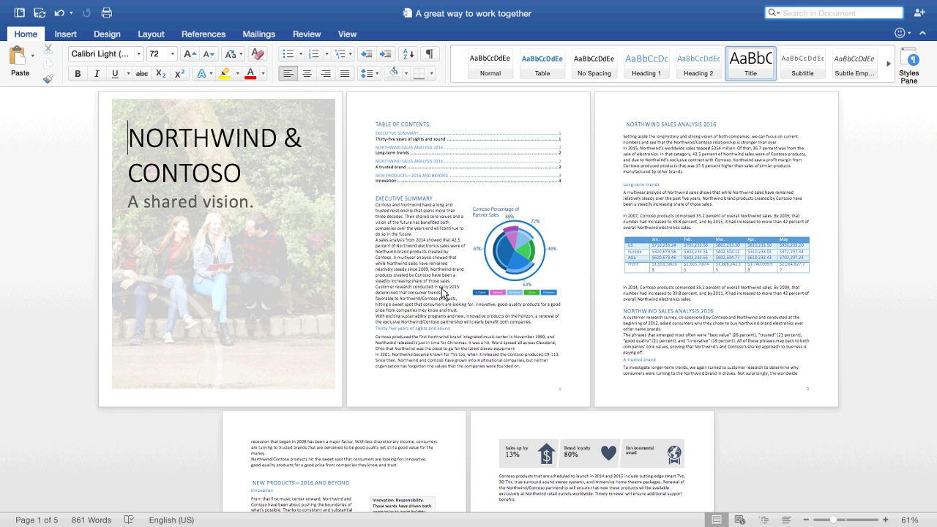
click(440, 273)
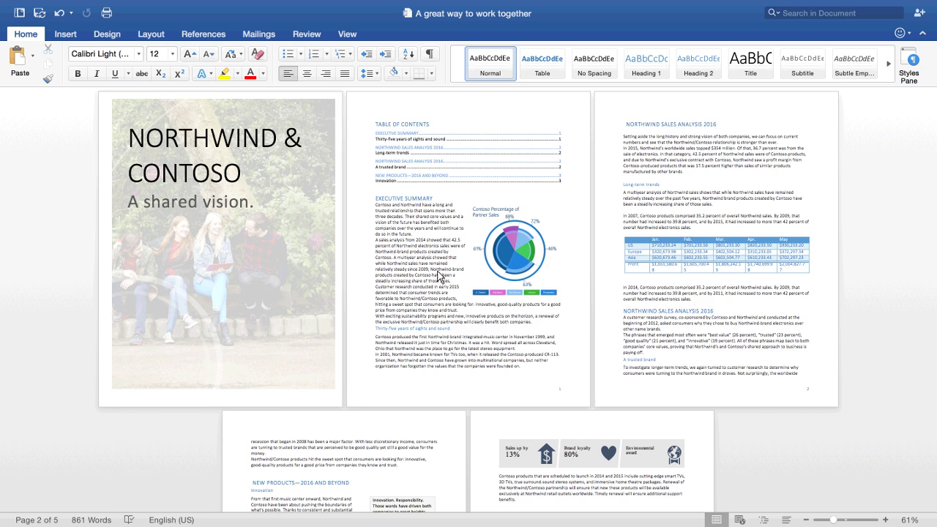
scroll(440, 273, down, 5)
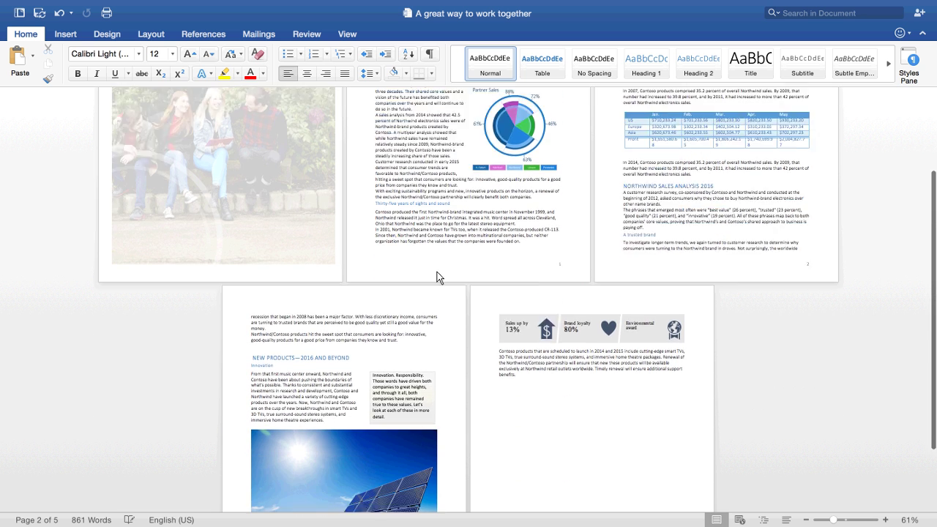
scroll(440, 277, down, 3)
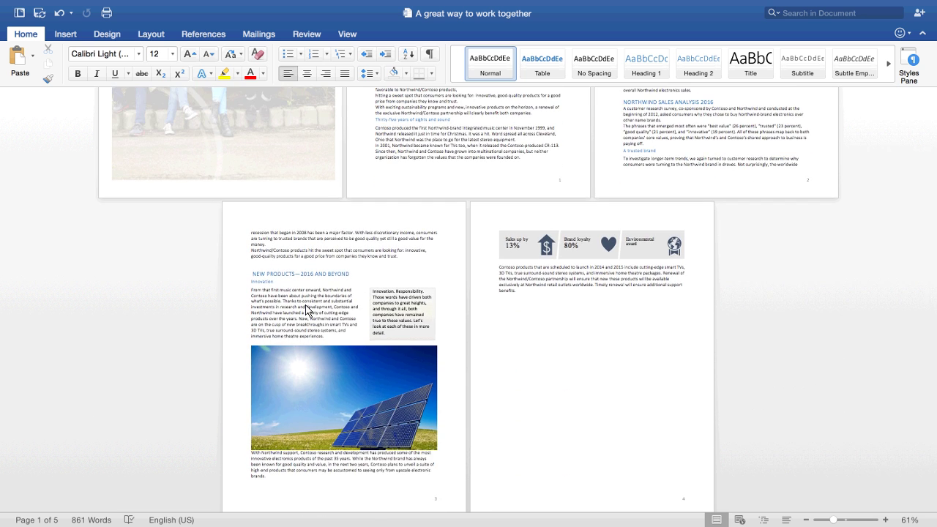
scroll(307, 305, up, 10)
scroll(338, 298, down, 1)
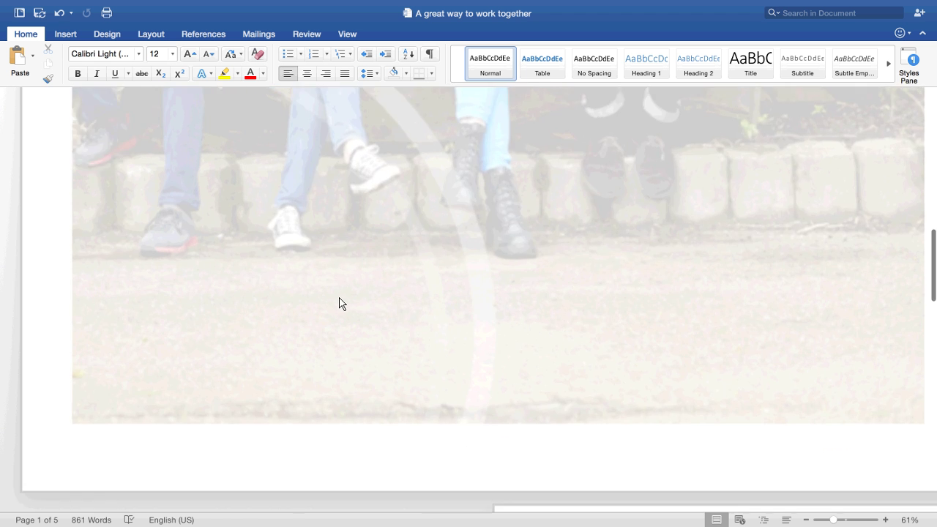
scroll(339, 298, up, 15)
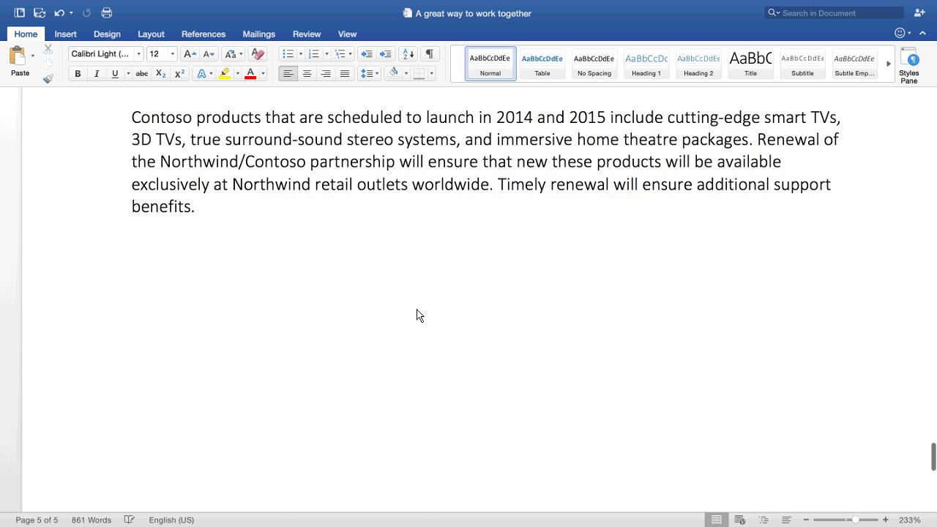
scroll(416, 315, up, 10)
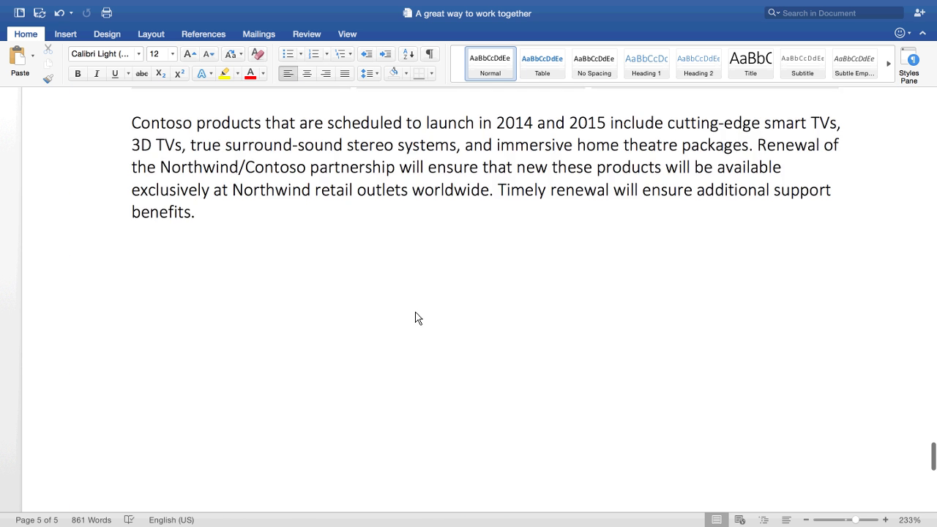
scroll(415, 312, up, 5)
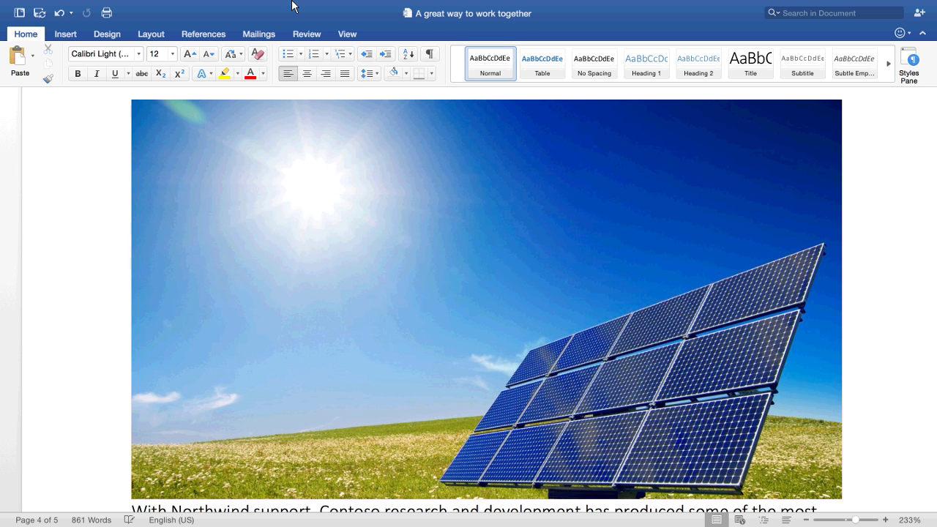
Take the Word window out of full screen and put it back into full screen.
mouse_move(289, 4)
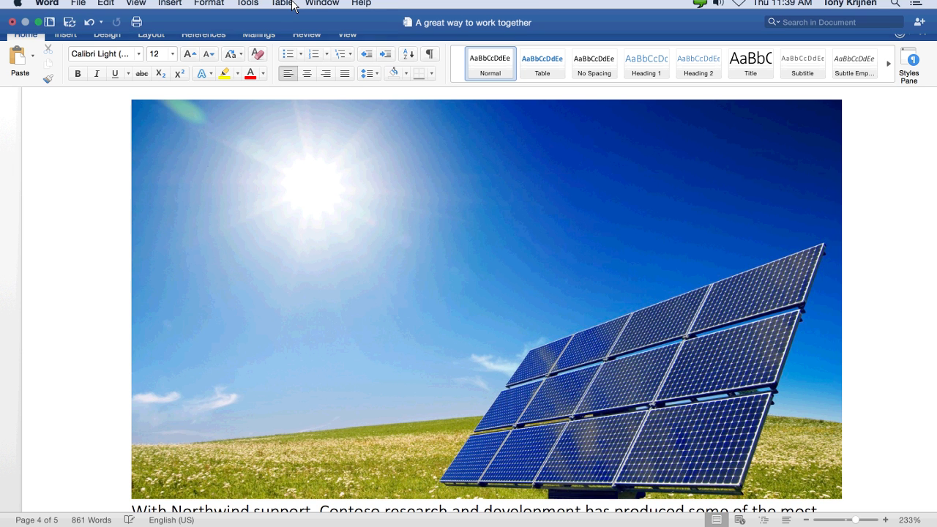
click(39, 29)
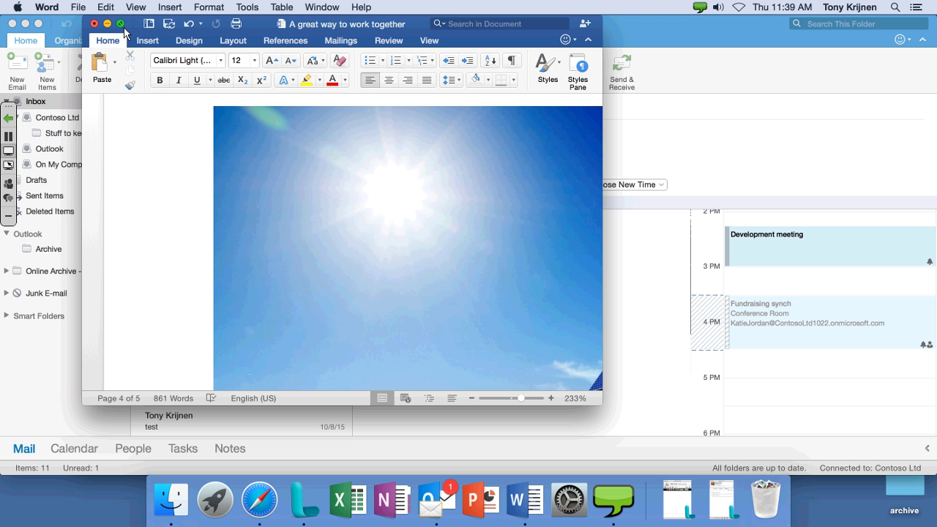
click(121, 25)
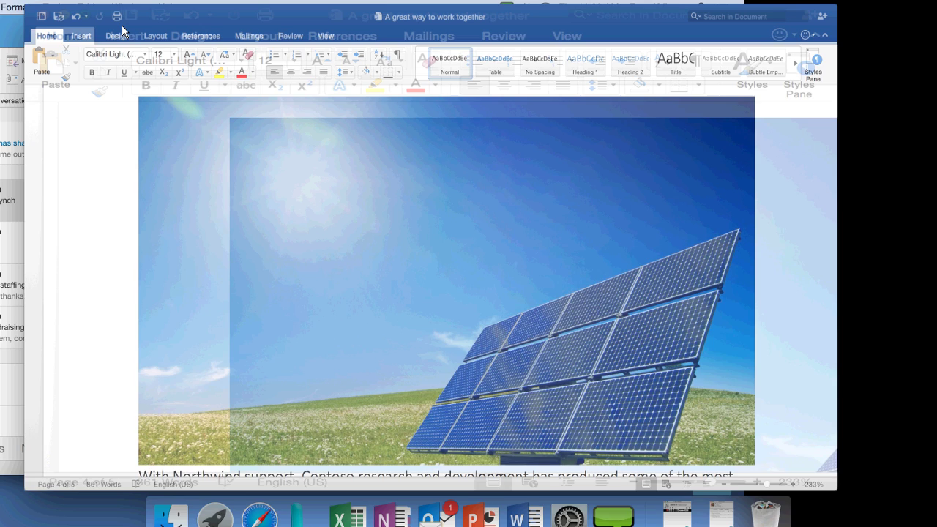
mouse_move(158, 5)
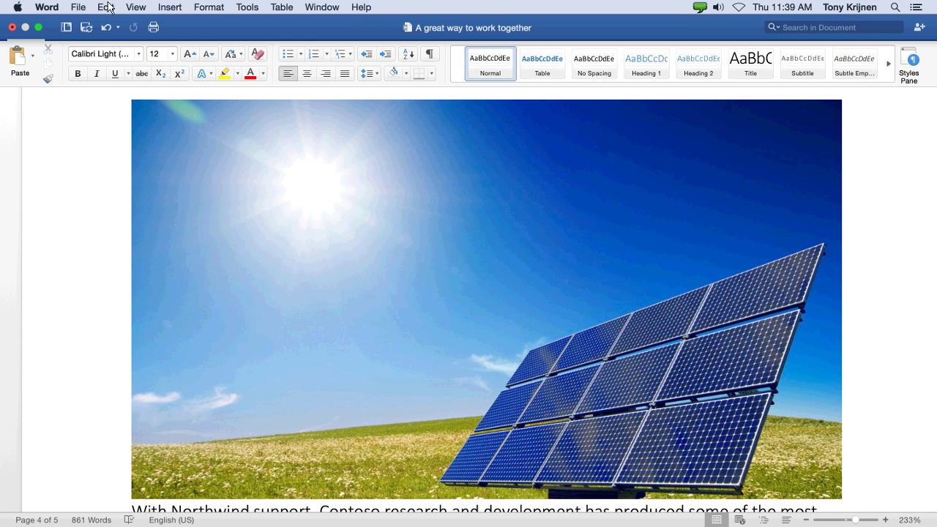
Leave full screen, switch to Excel and open the recent Donations workbook in a full-screen window.
click(40, 28)
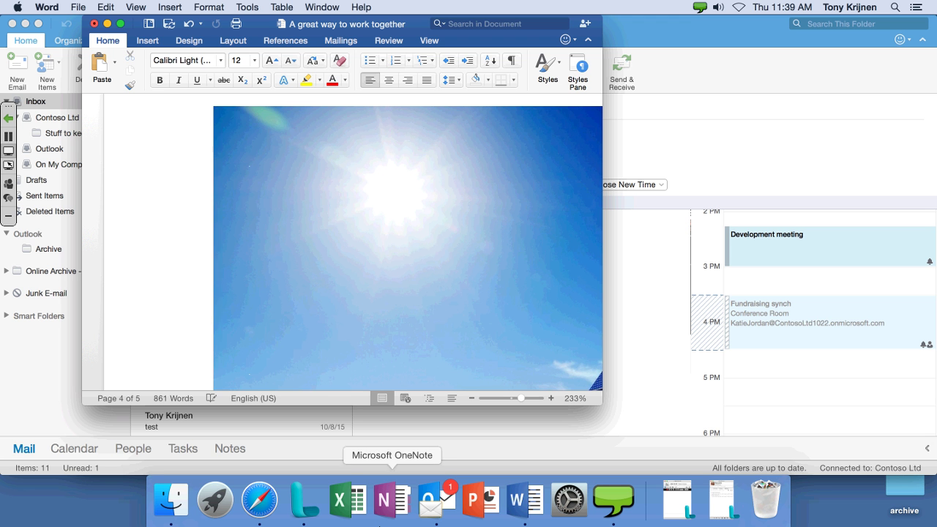
click(359, 508)
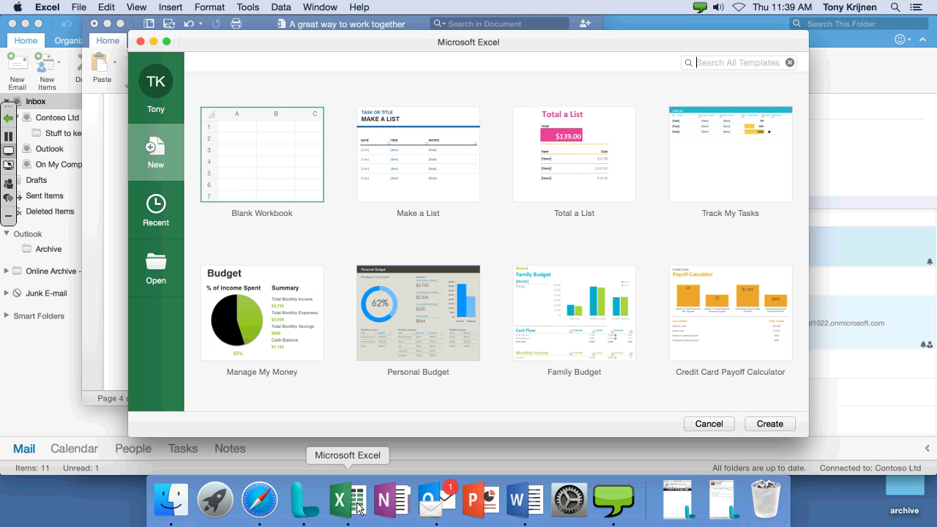
click(169, 215)
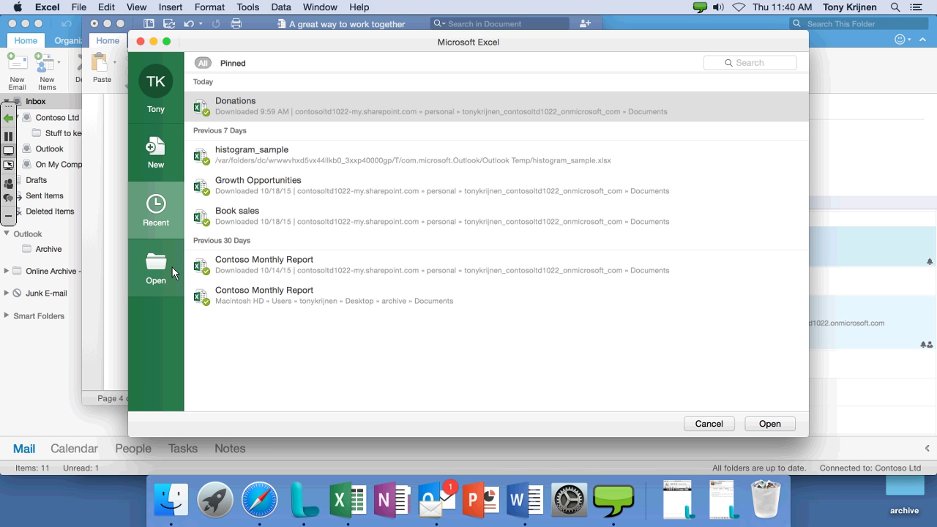
double_click(244, 114)
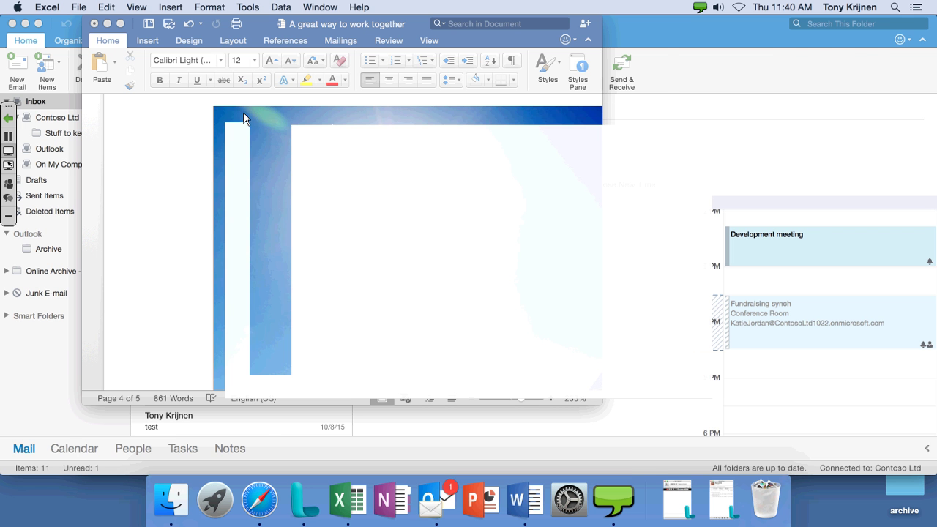
key(ctrl+super+f)
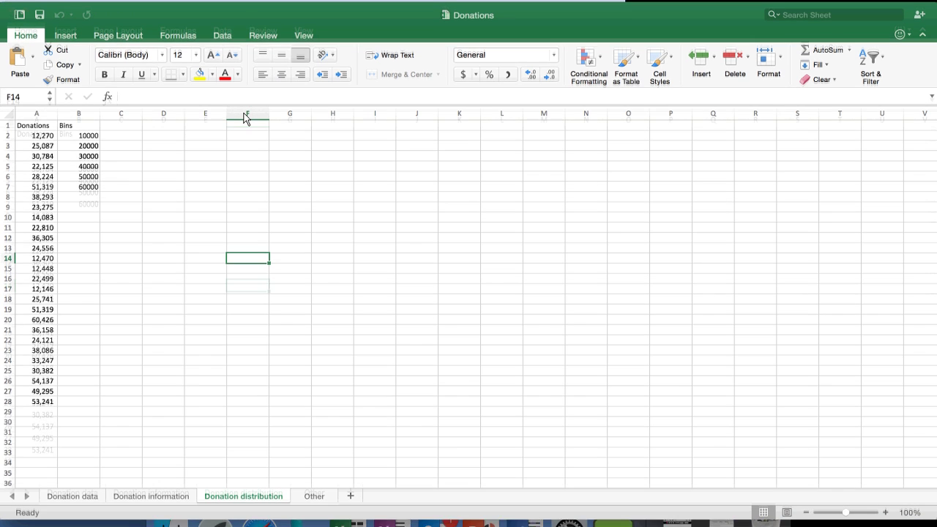
Insert a recommended Stacked Area chart of A3:C18 on the Donation data sheet, placed beside the table and enlarged to about columns E–L, rows 3–20.
click(87, 504)
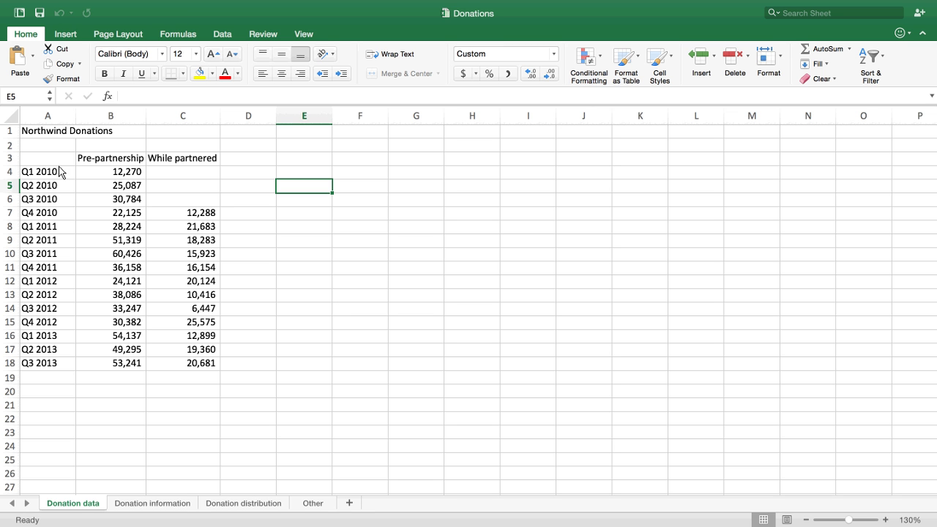
drag(58, 160, 188, 366)
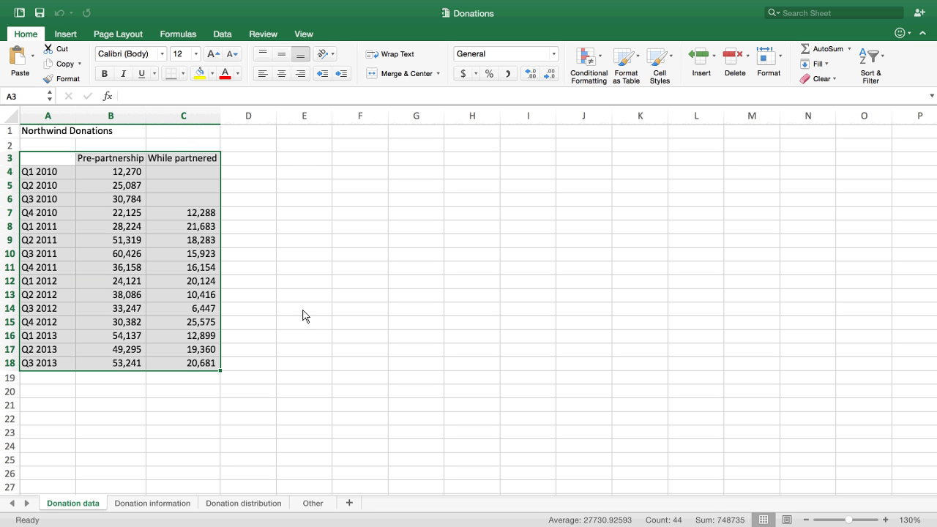
click(76, 37)
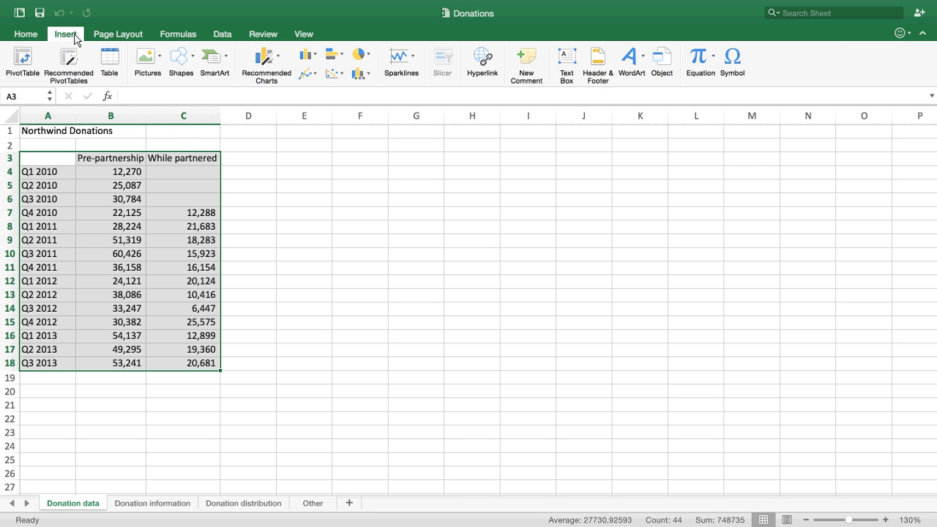
click(278, 63)
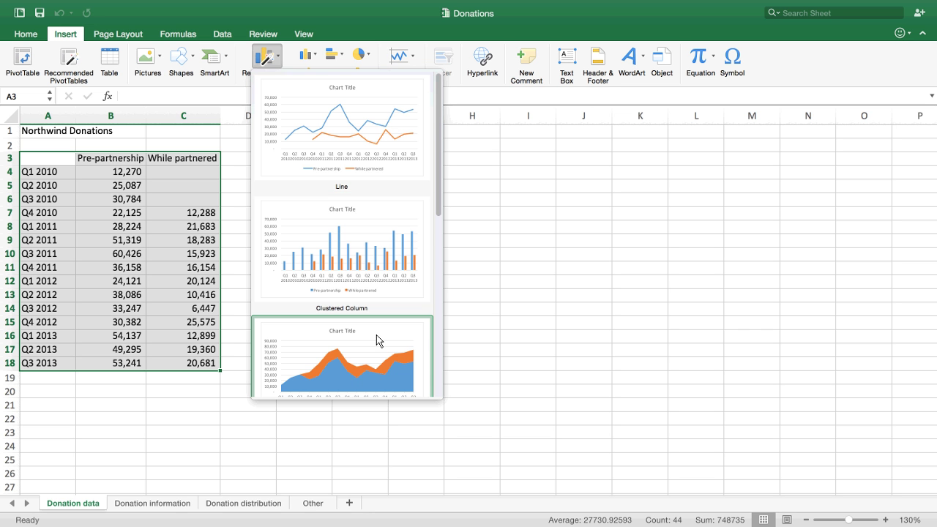
scroll(376, 335, down, 10)
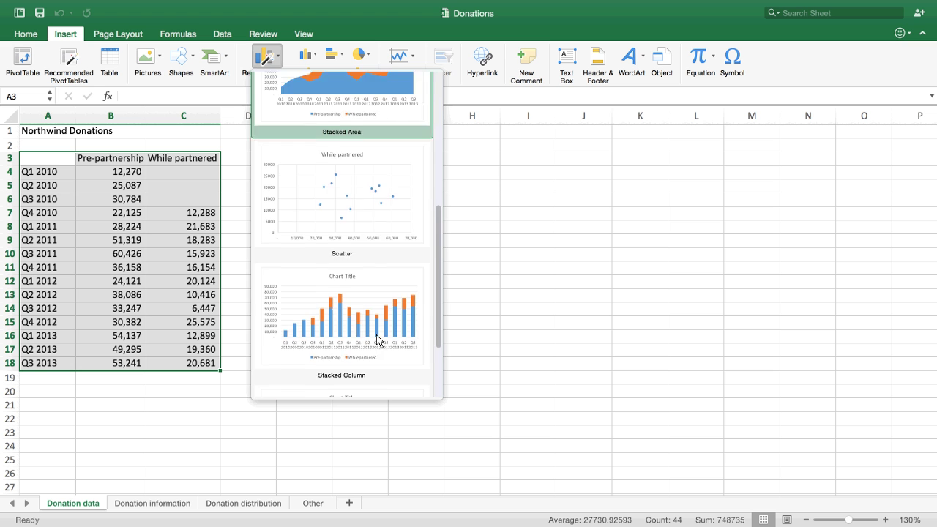
scroll(377, 334, up, 5)
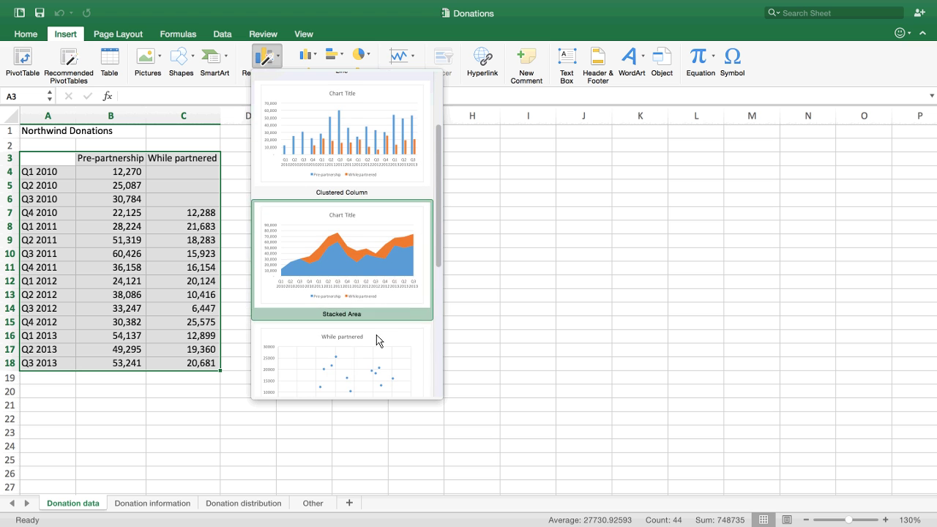
click(374, 247)
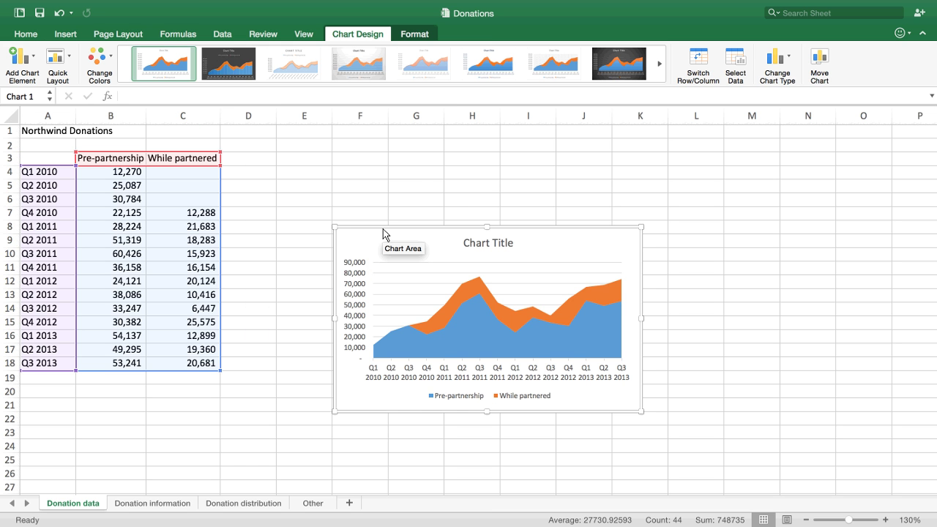
drag(385, 232, 325, 154)
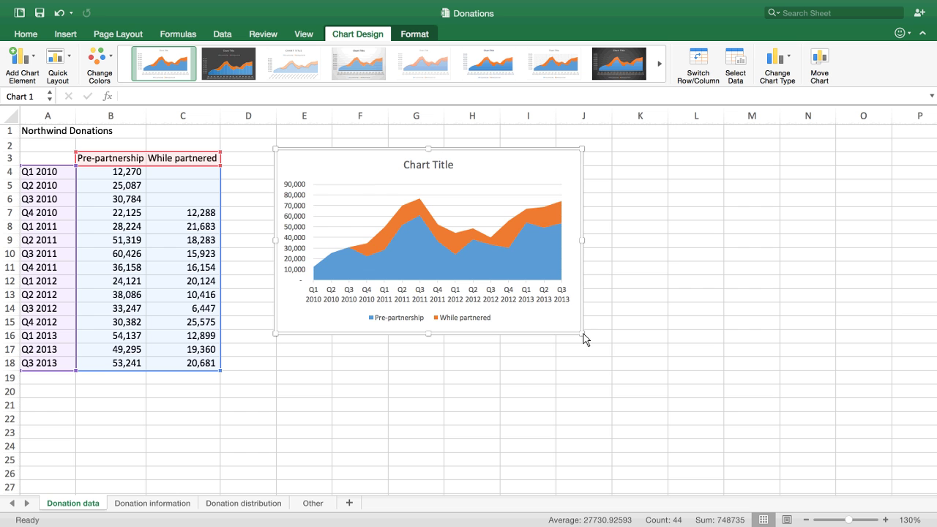
drag(583, 336, 720, 404)
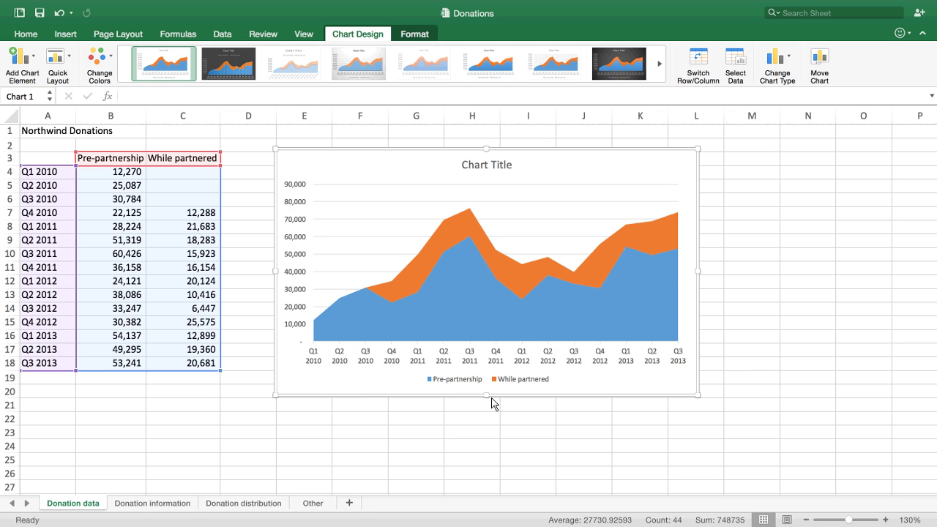
Create a PivotTable on a new worksheet from the table in A3:C18 of the Donation information sheet.
click(183, 505)
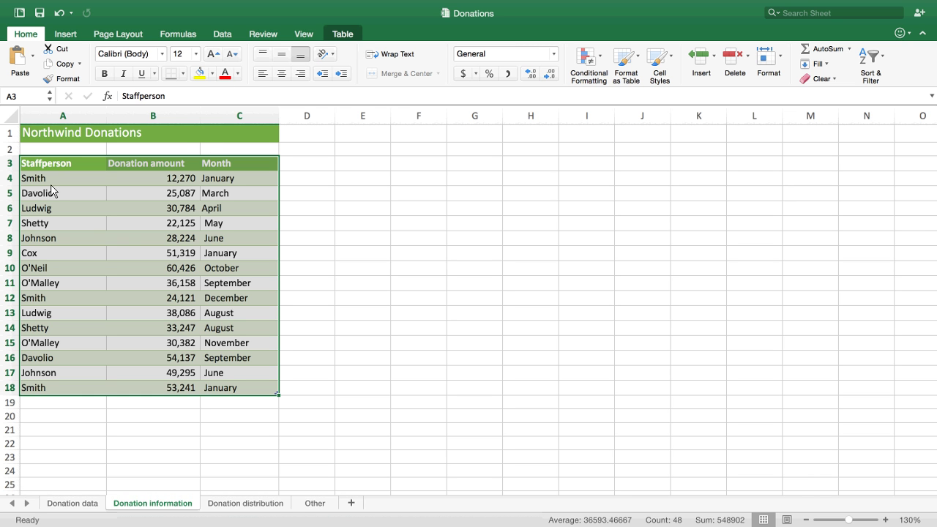
click(222, 35)
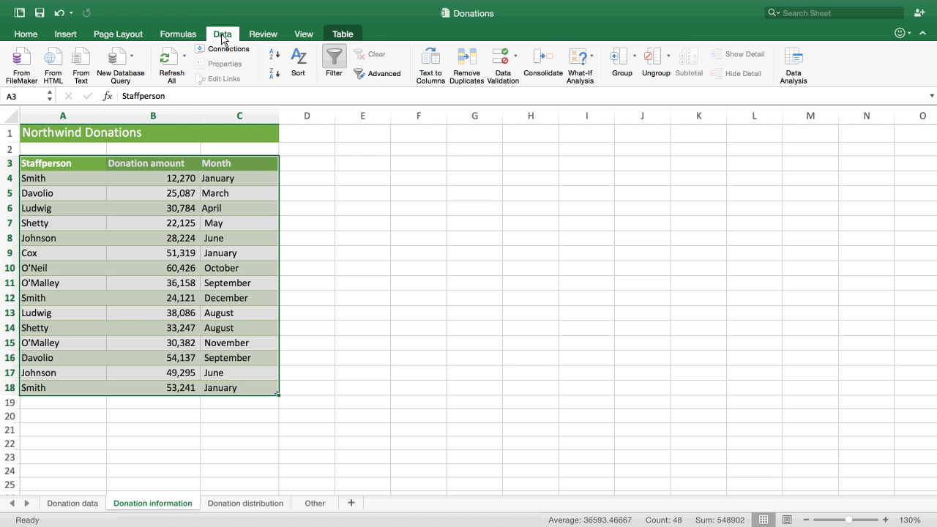
click(60, 37)
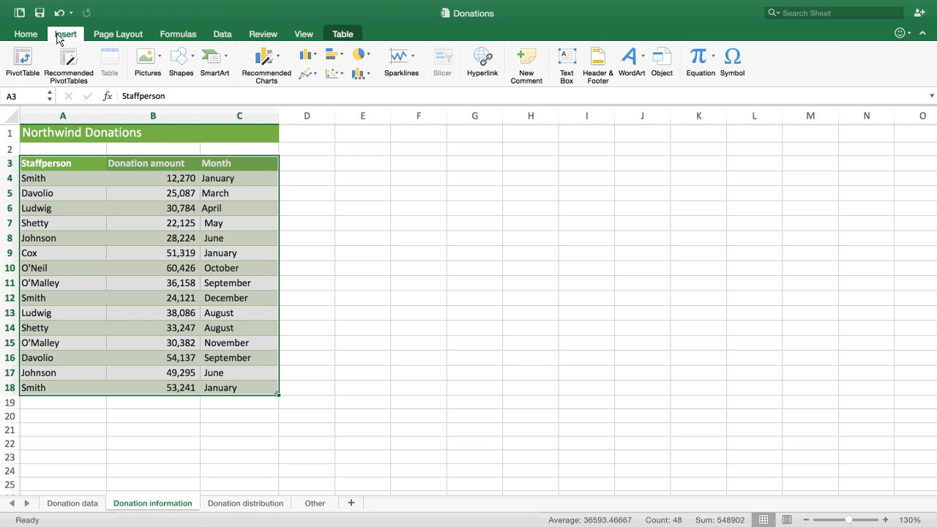
click(23, 60)
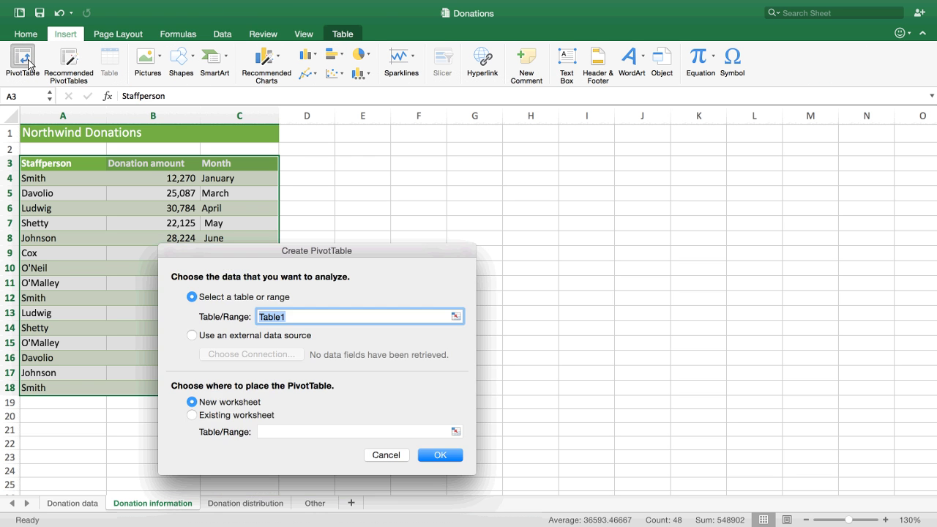
drag(408, 256, 667, 165)
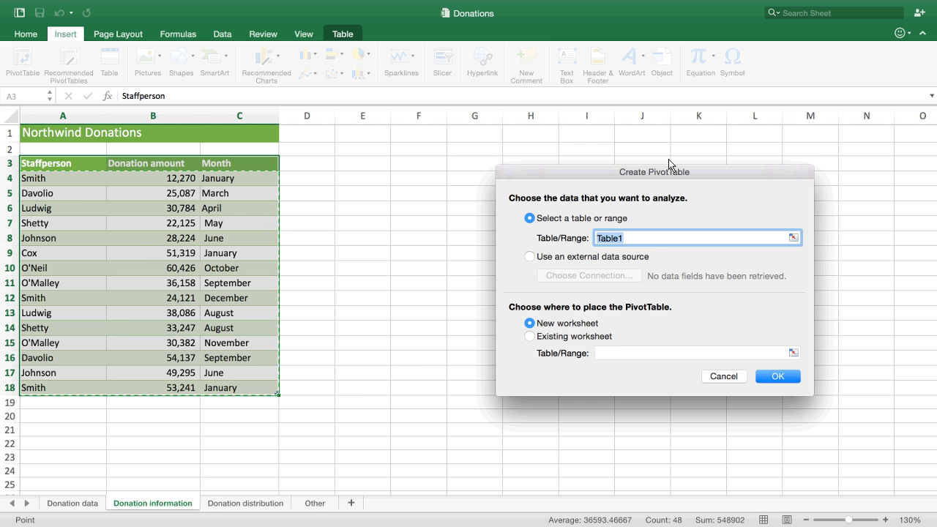
drag(80, 164, 266, 388)
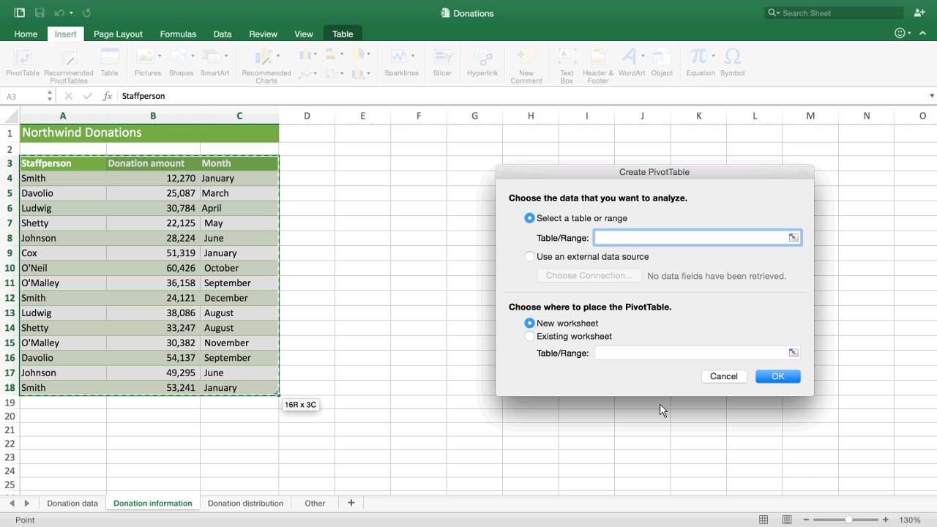
click(766, 377)
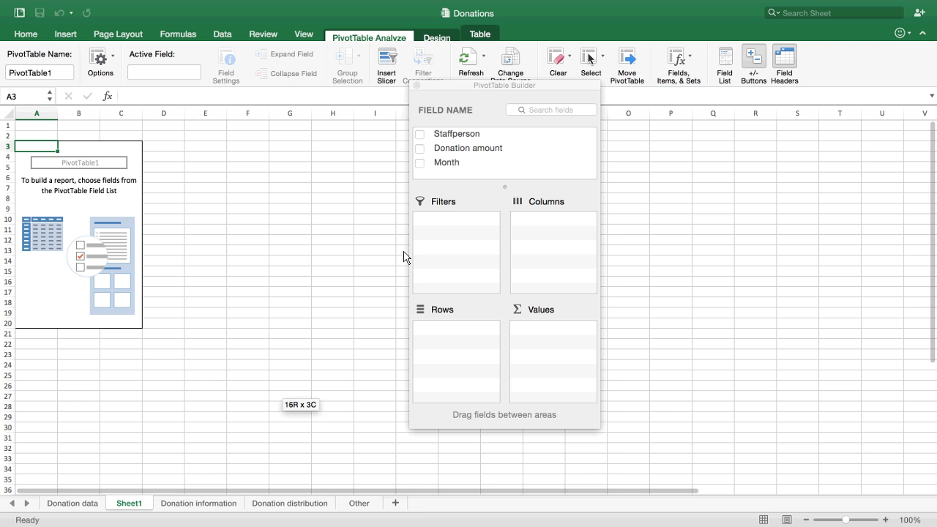
Put the Staffperson field in Rows and Donation amount in Values, and close the PivotTable Builder.
drag(446, 140, 462, 356)
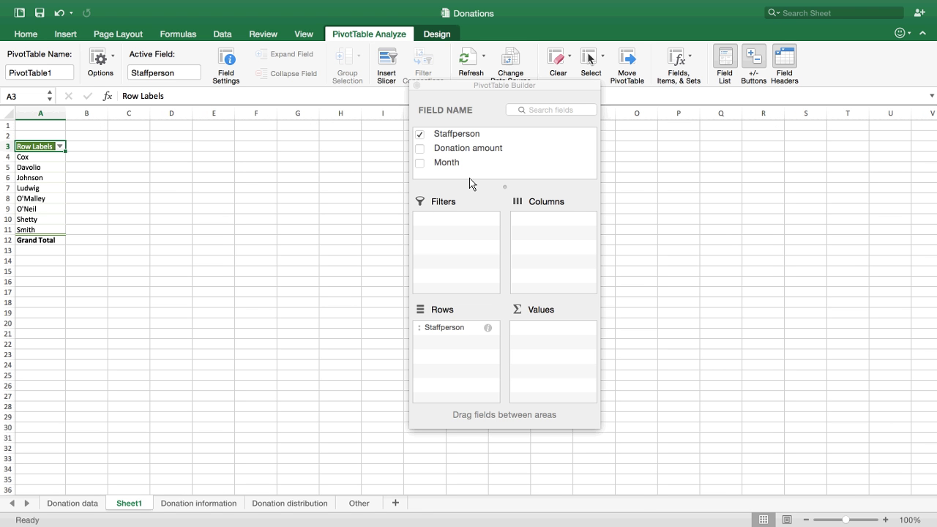
drag(450, 151, 550, 342)
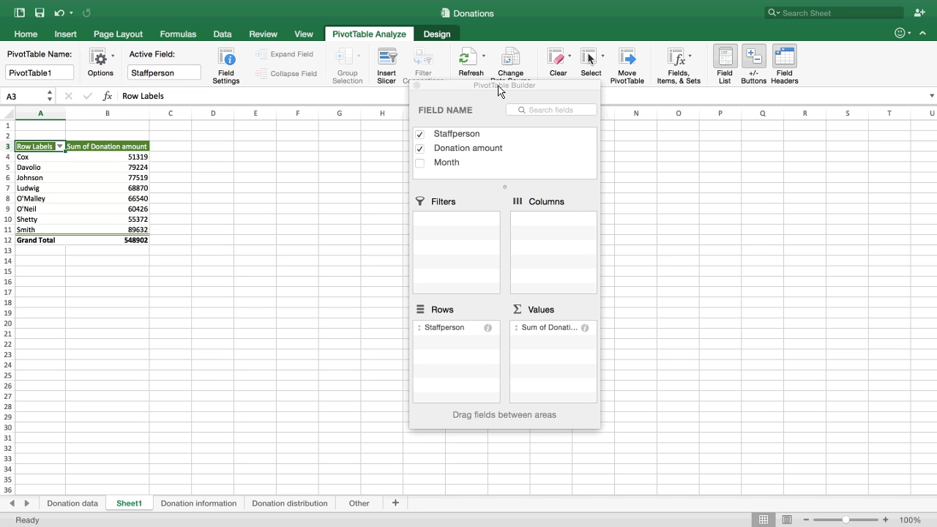
drag(502, 91, 631, 101)
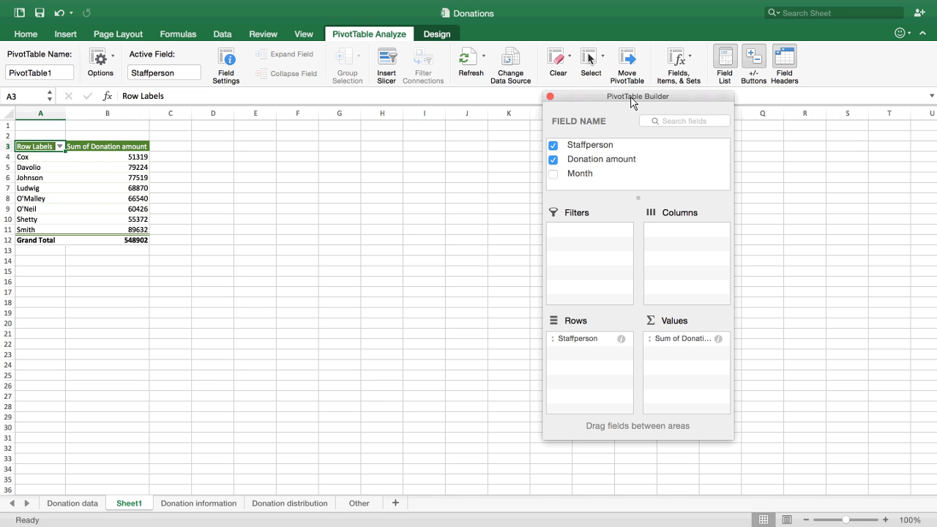
click(550, 96)
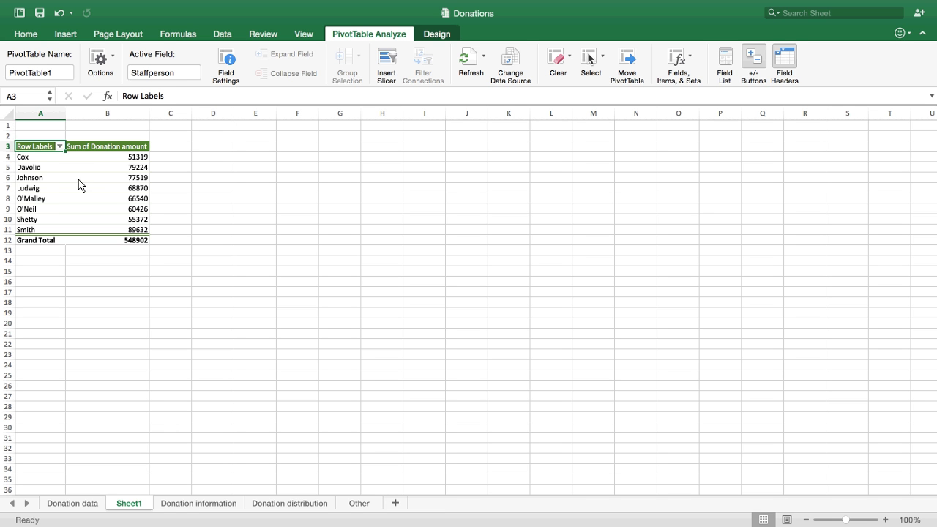
Insert slicers for the Staffperson, Donation amount and Month fields of the PivotTable.
click(45, 168)
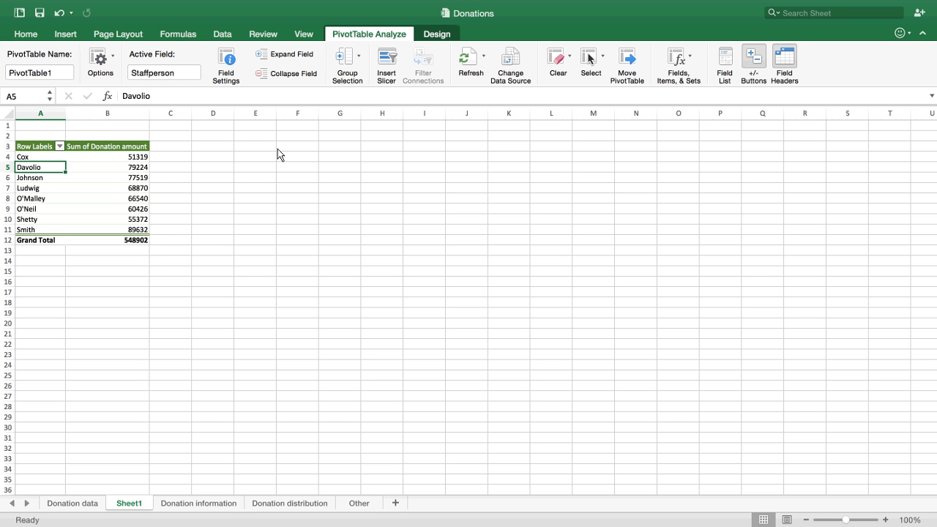
click(54, 148)
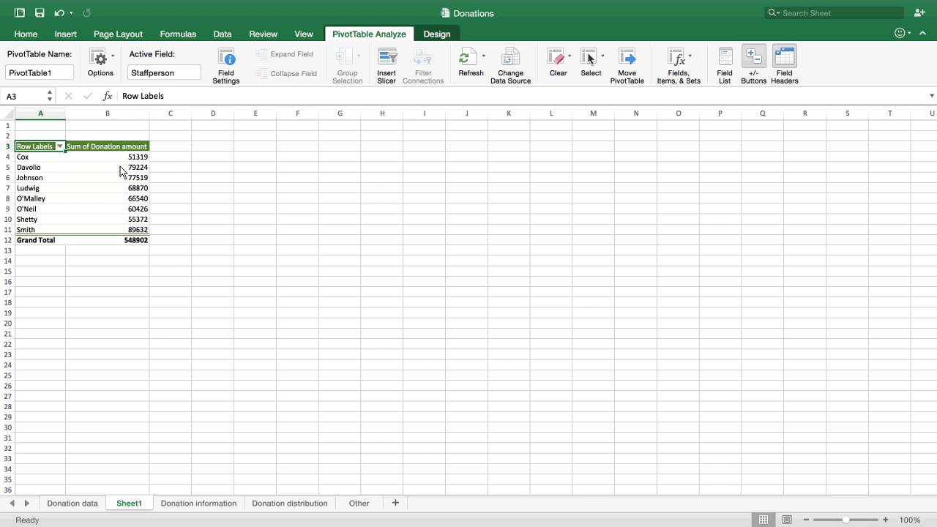
click(387, 62)
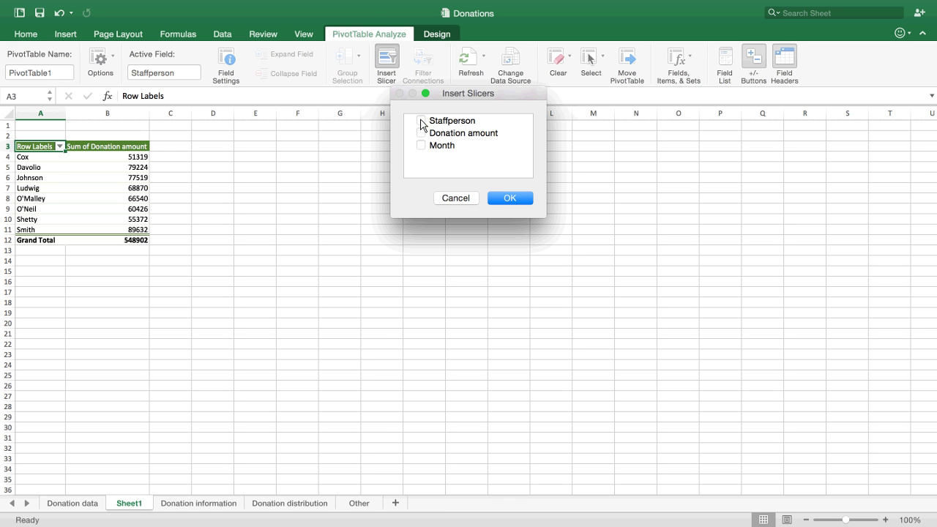
click(421, 120)
click(421, 132)
click(420, 145)
click(514, 199)
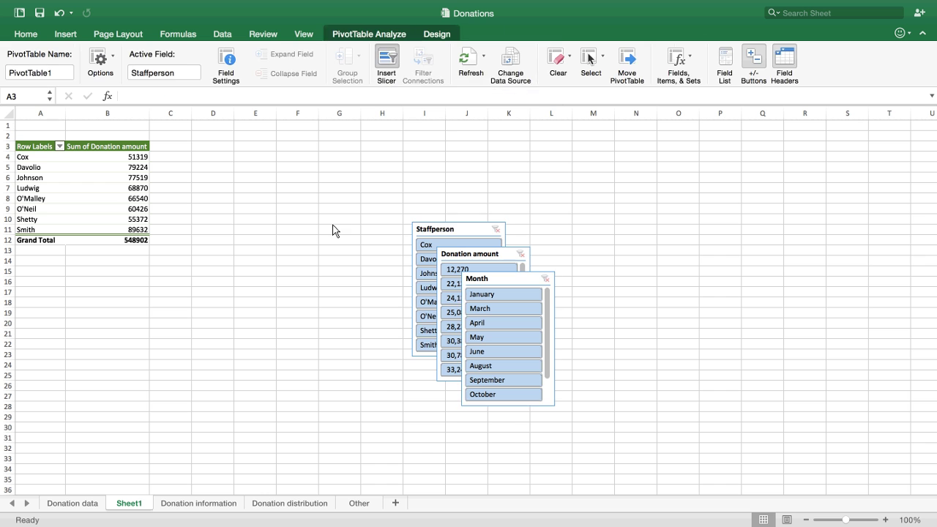
Arrange the Staffperson, Donation amount and Month slicers side by side in a row beside the PivotTable, starting at row 3.
drag(451, 235, 285, 153)
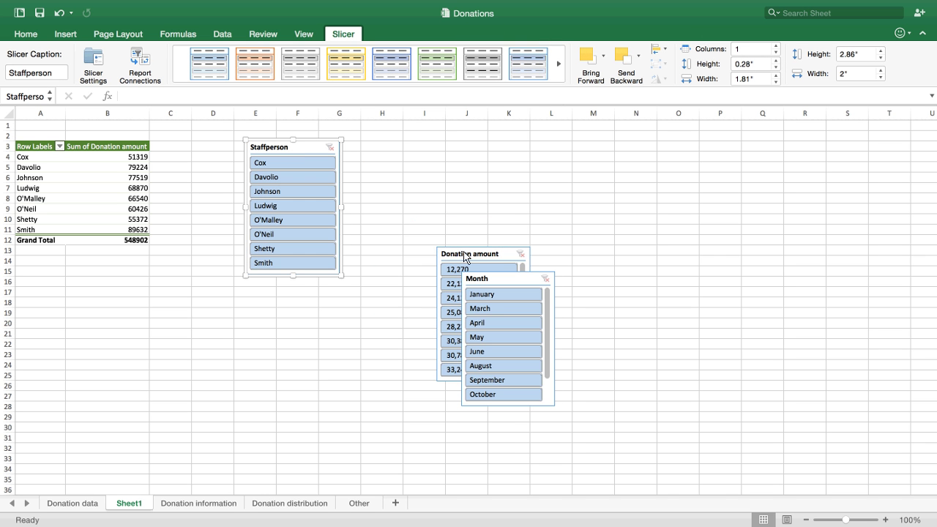
drag(473, 257, 391, 151)
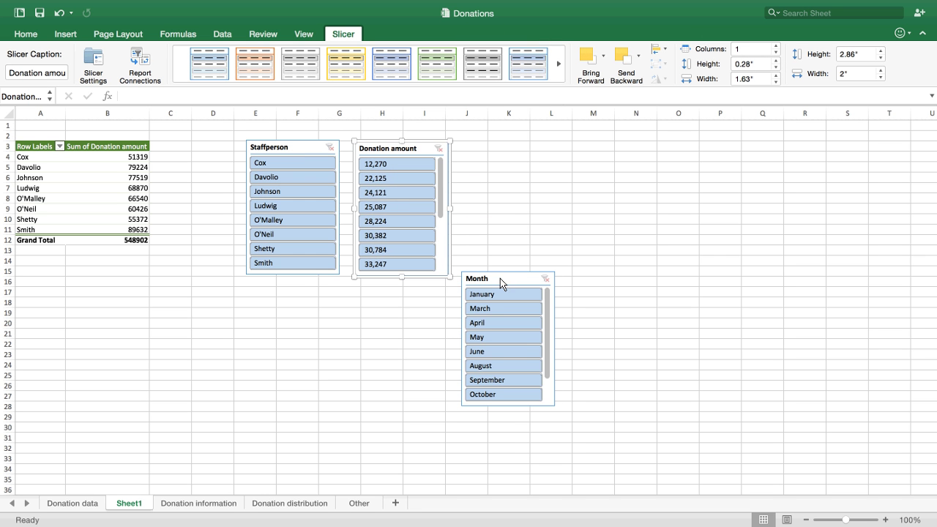
drag(499, 281, 504, 150)
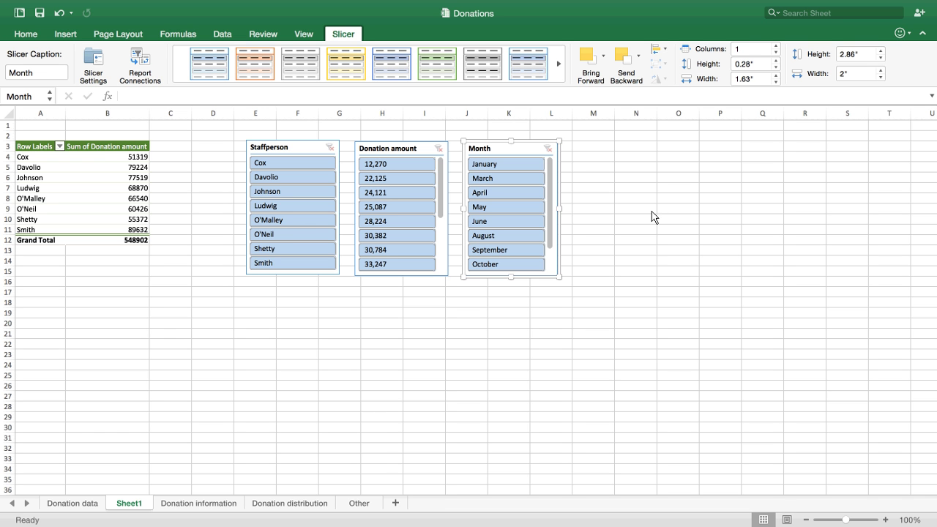
Try filtering the PivotTable by individual staffpersons and by March with the slicers, and clear the filters.
click(285, 177)
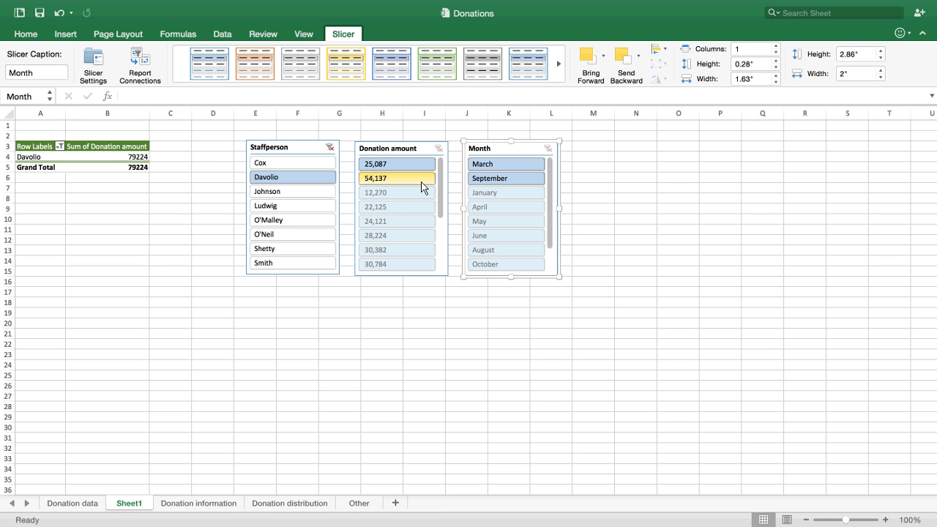
click(509, 169)
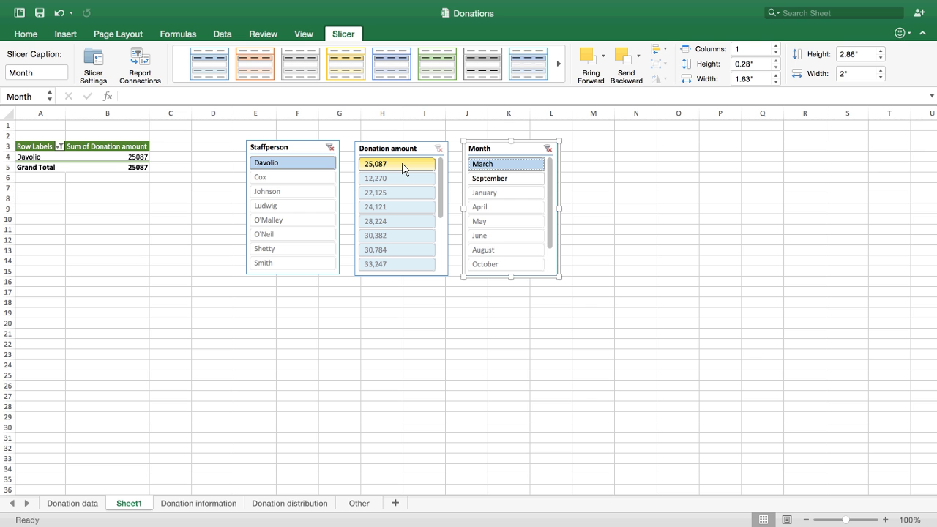
click(315, 177)
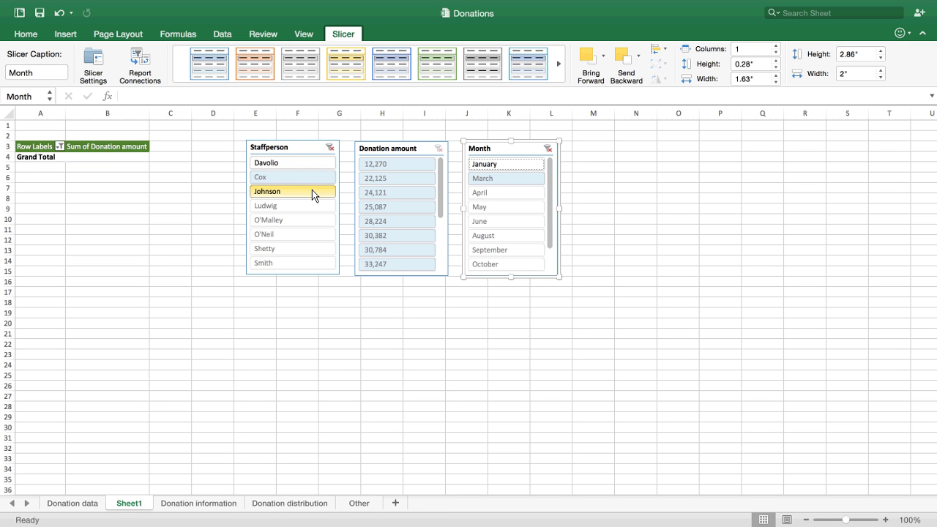
click(314, 163)
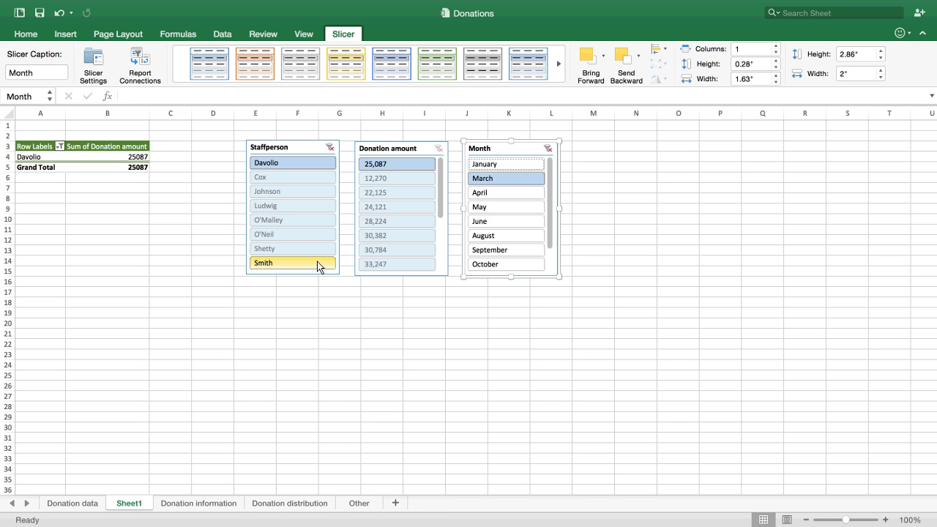
click(292, 179)
click(299, 163)
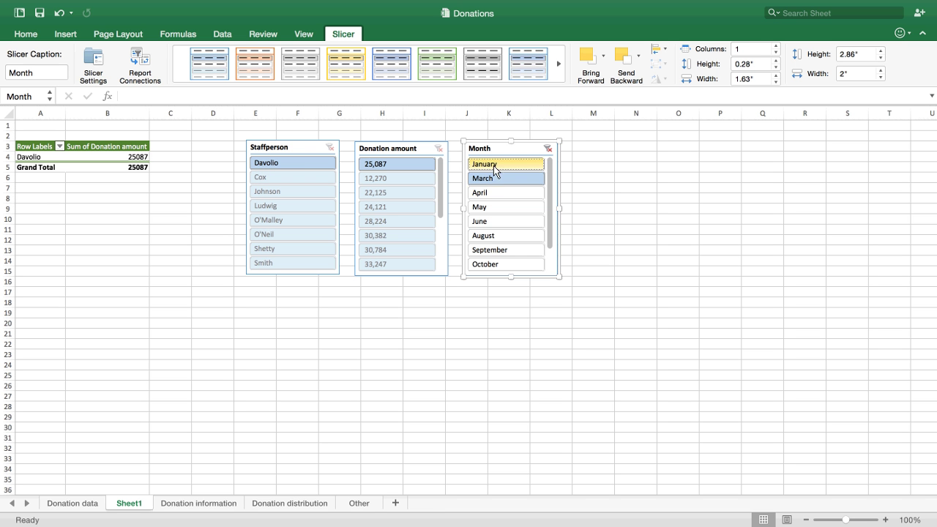
click(547, 149)
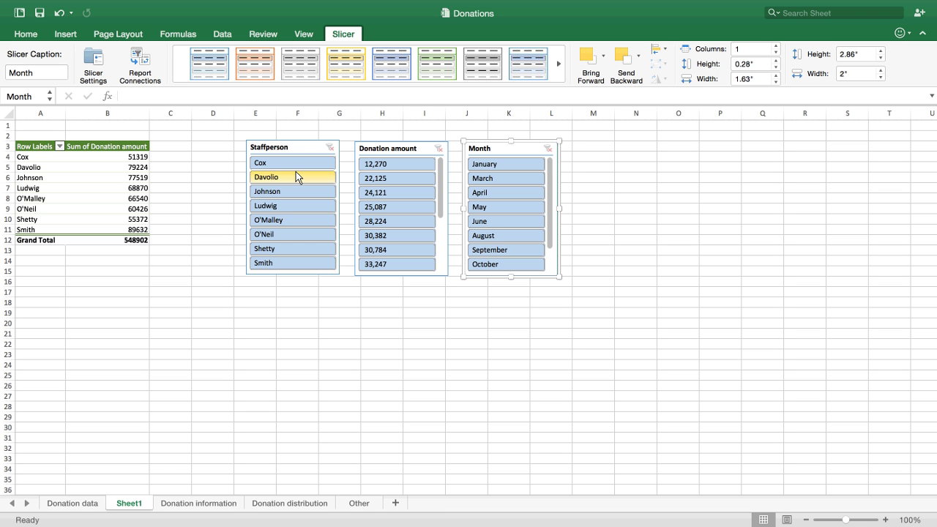
Filter the PivotTable to January with the Month slicer.
click(488, 166)
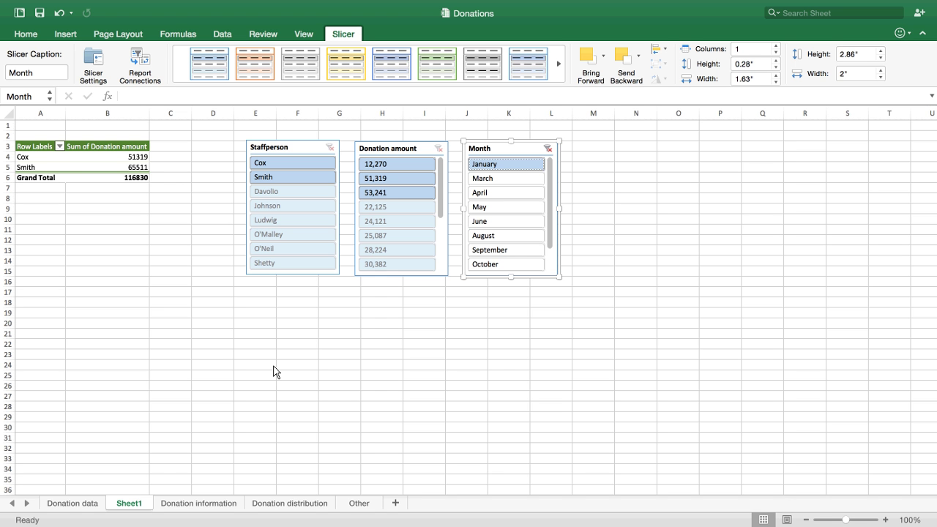
Deselect the table on the Donation information sheet, and go to the Donation distribution sheet to review its Donations and Bins columns.
click(217, 505)
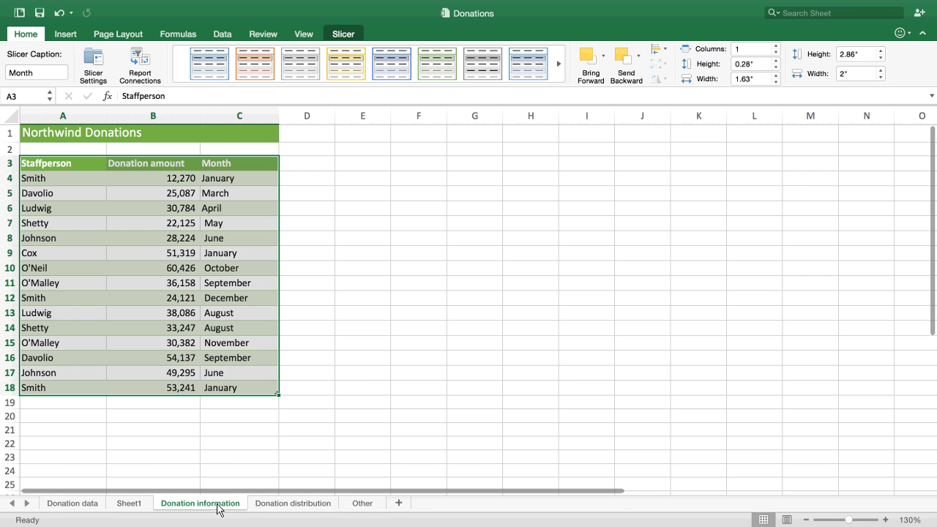
click(283, 287)
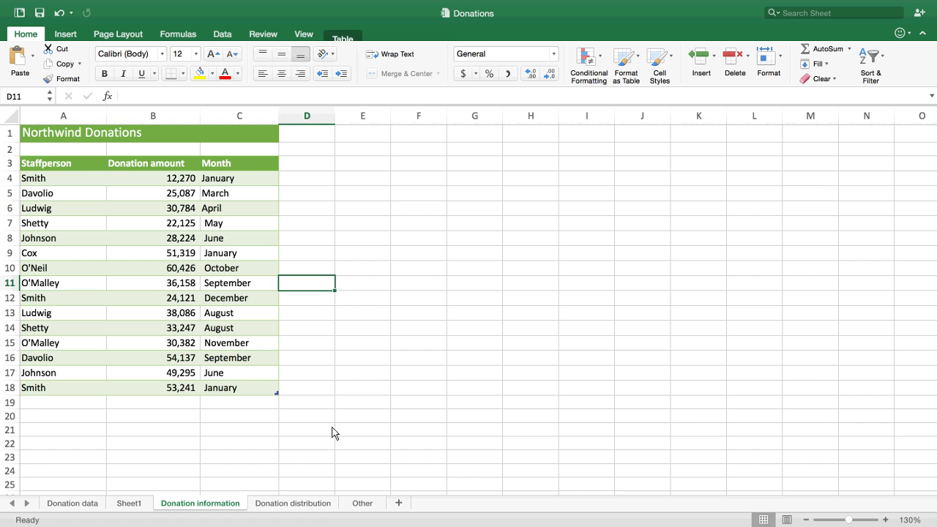
click(317, 504)
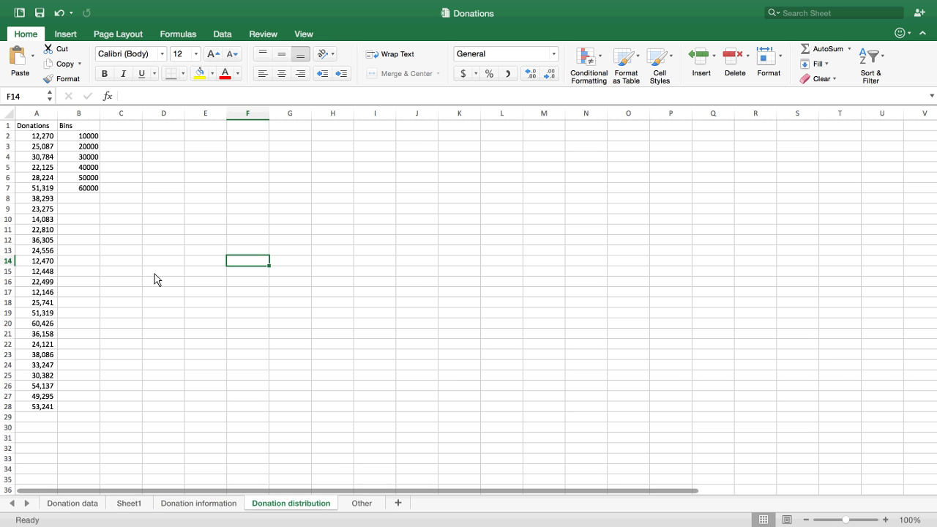
scroll(154, 274, down, 5)
scroll(154, 274, up, 5)
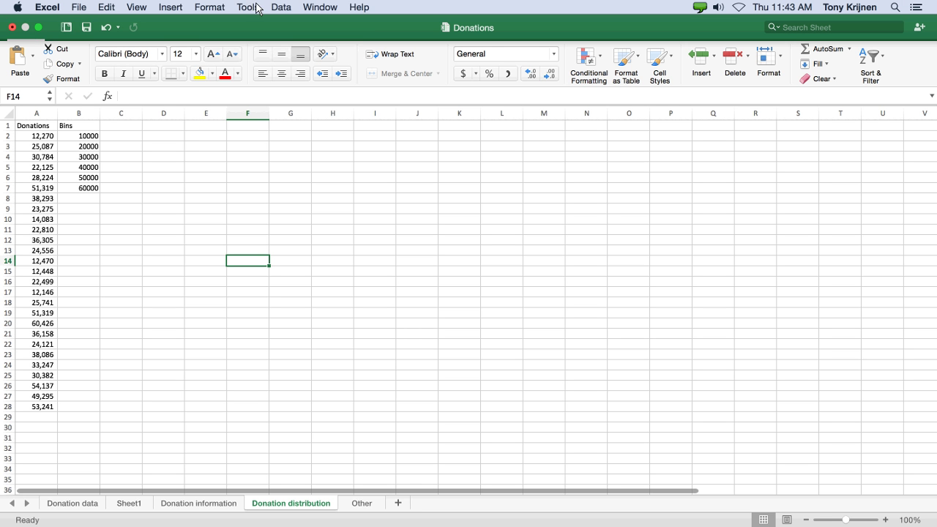
Start the Histogram tool from the Data Analysis tools on the Donation distribution sheet.
click(249, 8)
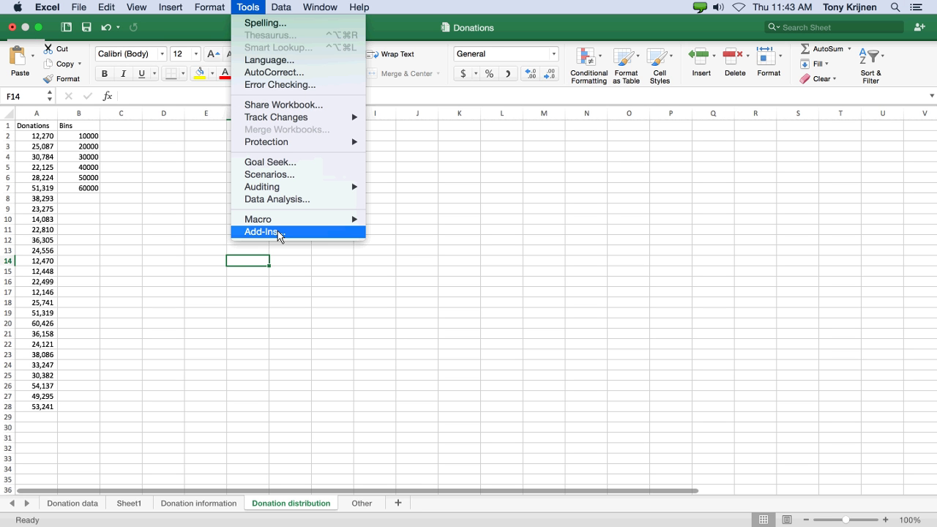
click(166, 212)
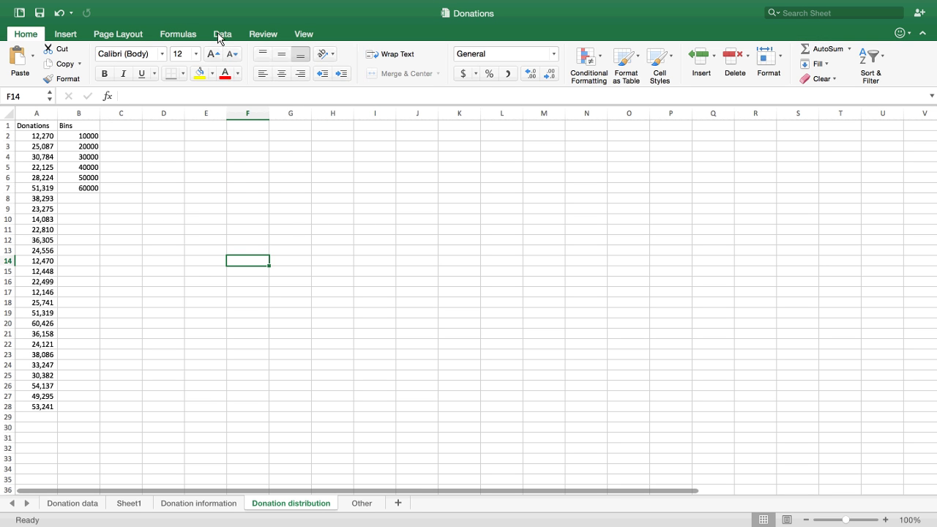
click(222, 35)
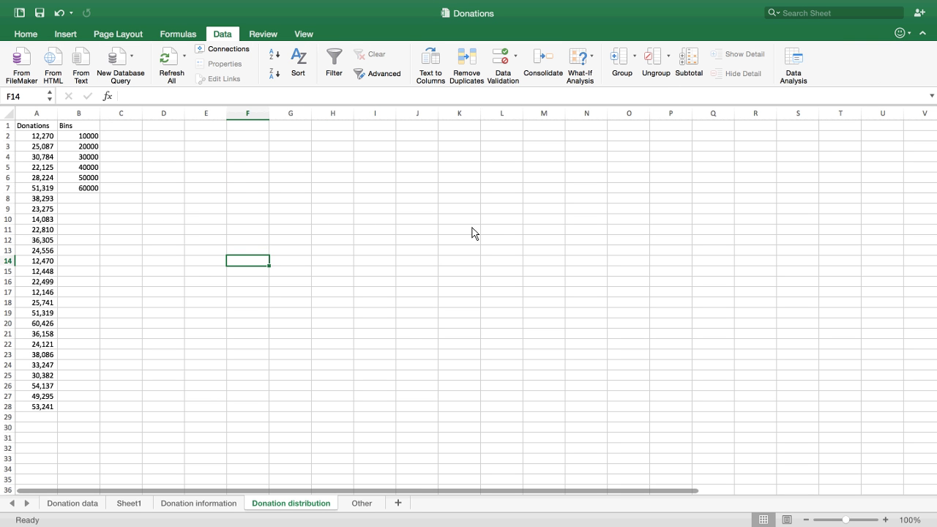
click(798, 63)
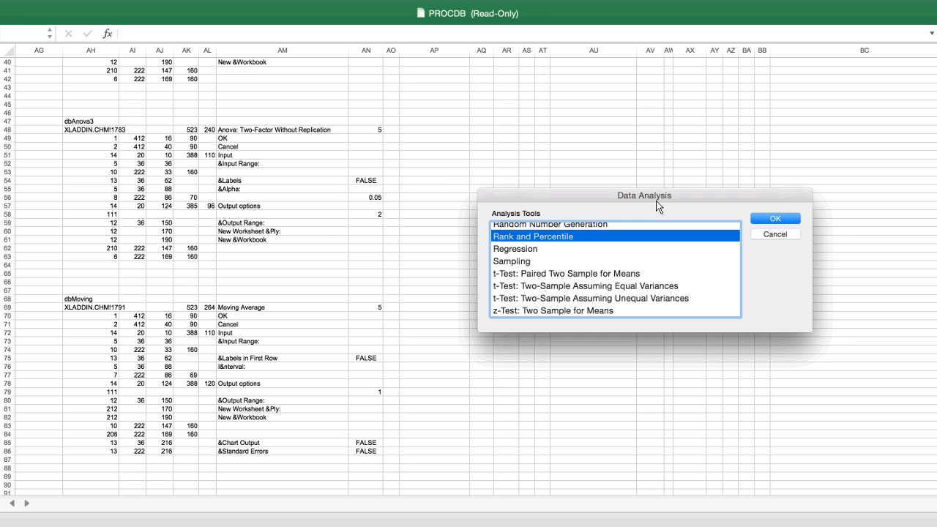
scroll(604, 234, up, 5)
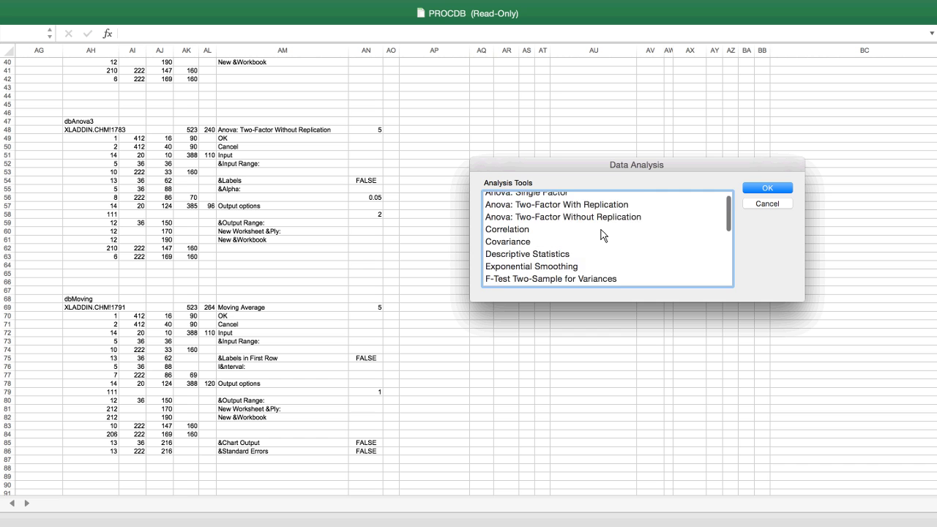
scroll(603, 235, down, 5)
click(575, 222)
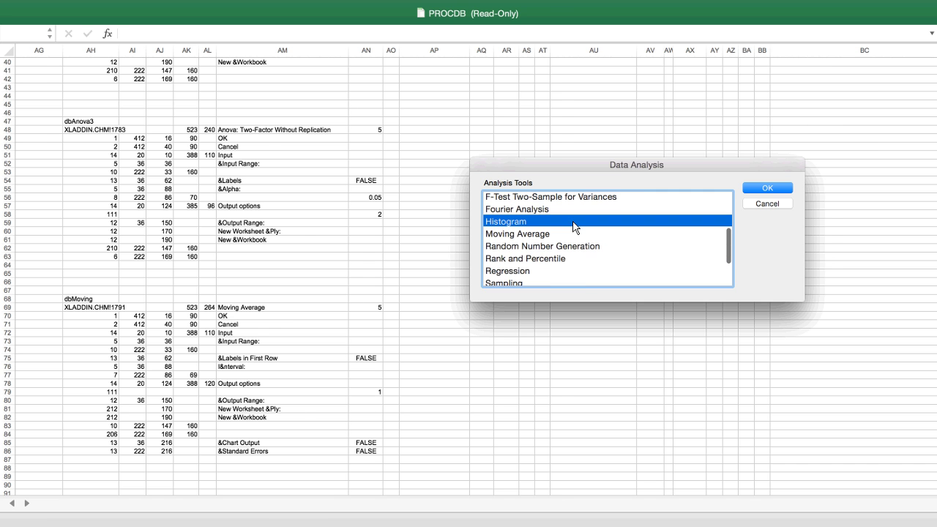
click(767, 188)
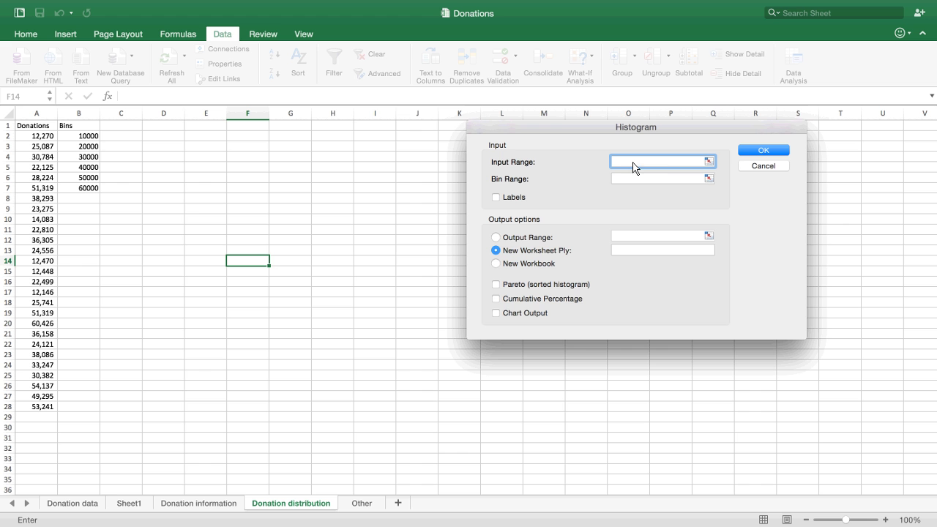
Set the histogram's input range to the donation amounts in A2:A28 and its bin range to B2:B7.
click(41, 139)
drag(42, 145, 45, 411)
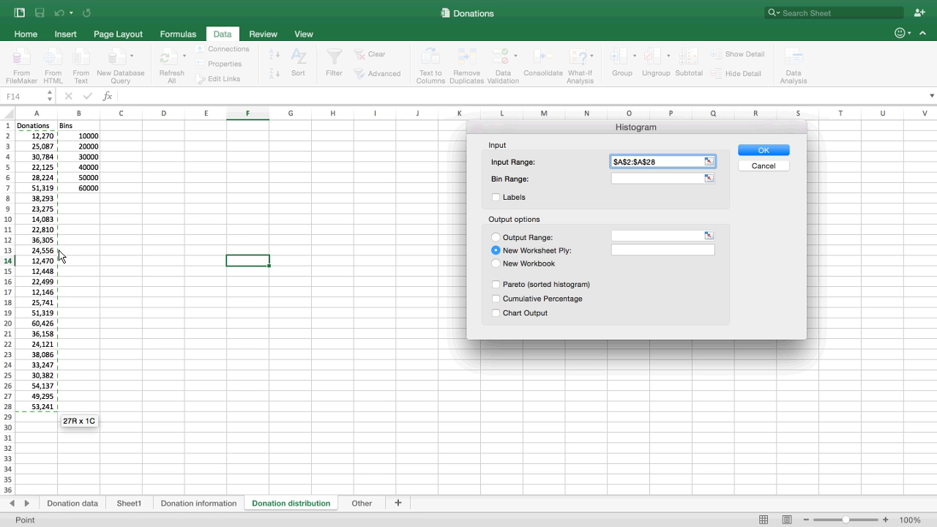
click(617, 179)
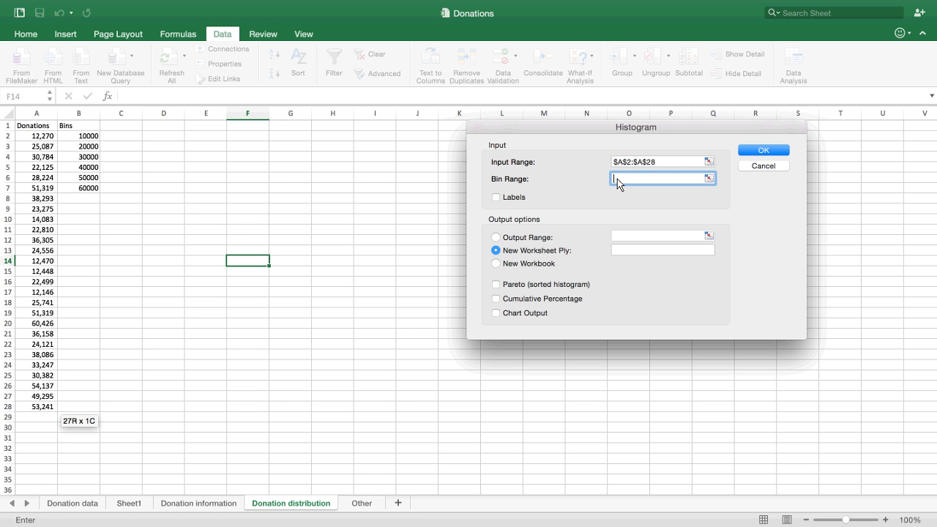
drag(88, 143, 94, 190)
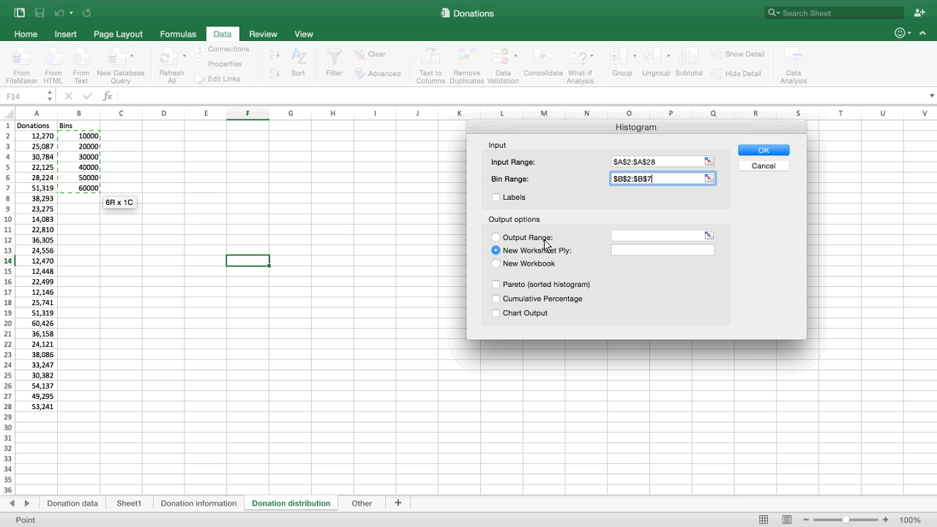
Output the histogram to the current sheet starting at cell F1, with chart output included, and generate it.
click(496, 238)
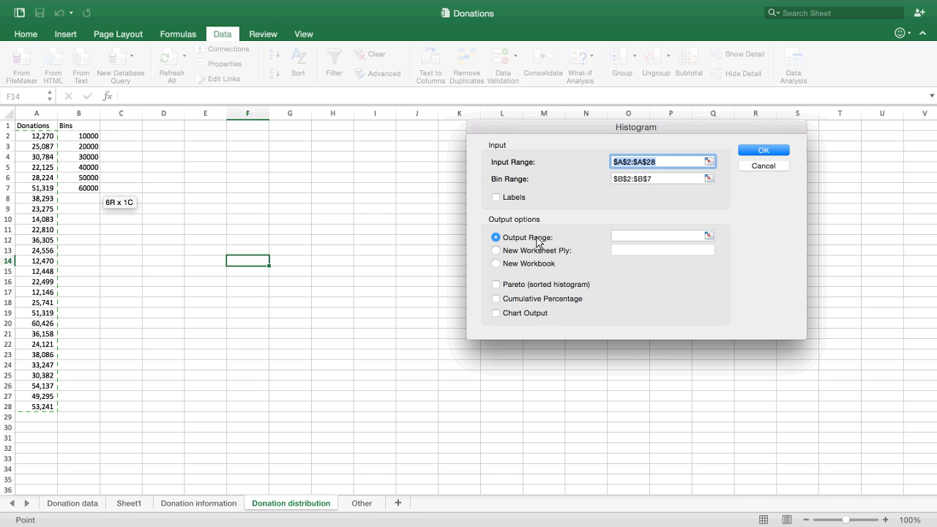
click(645, 236)
click(262, 127)
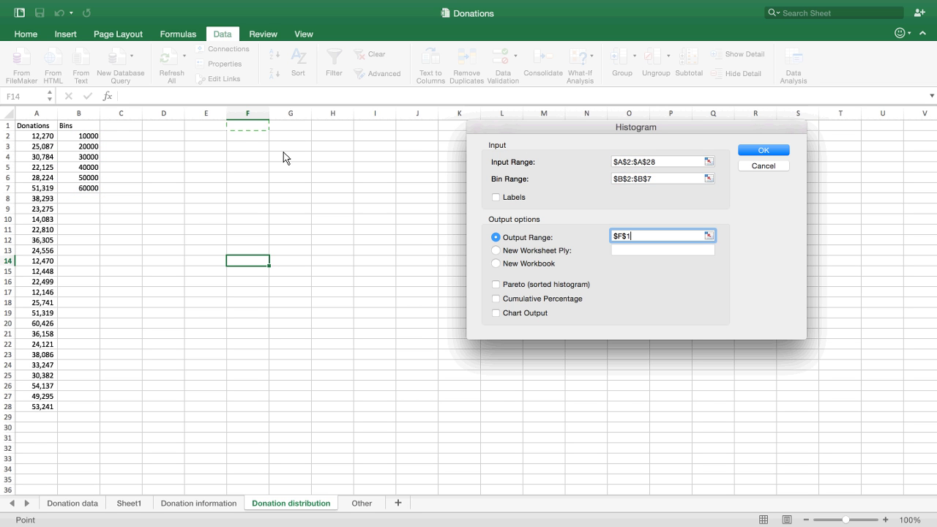
click(496, 313)
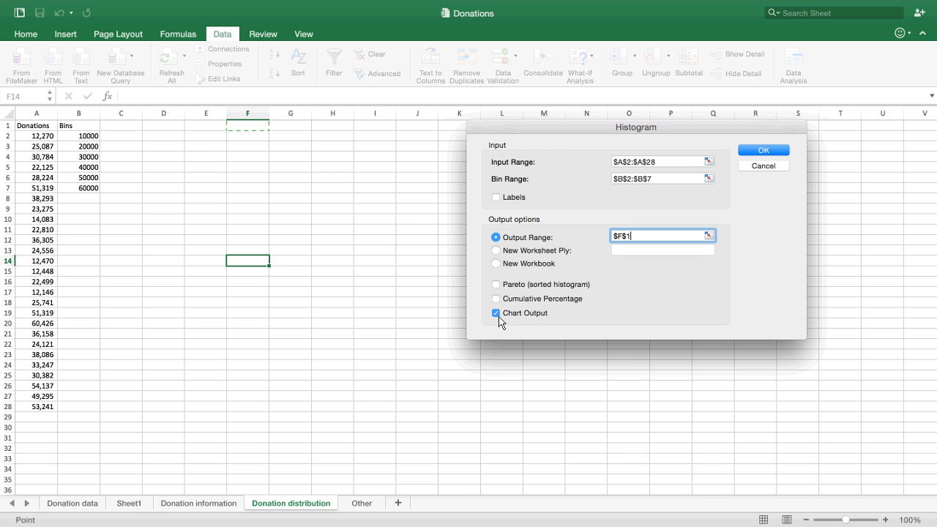
click(778, 158)
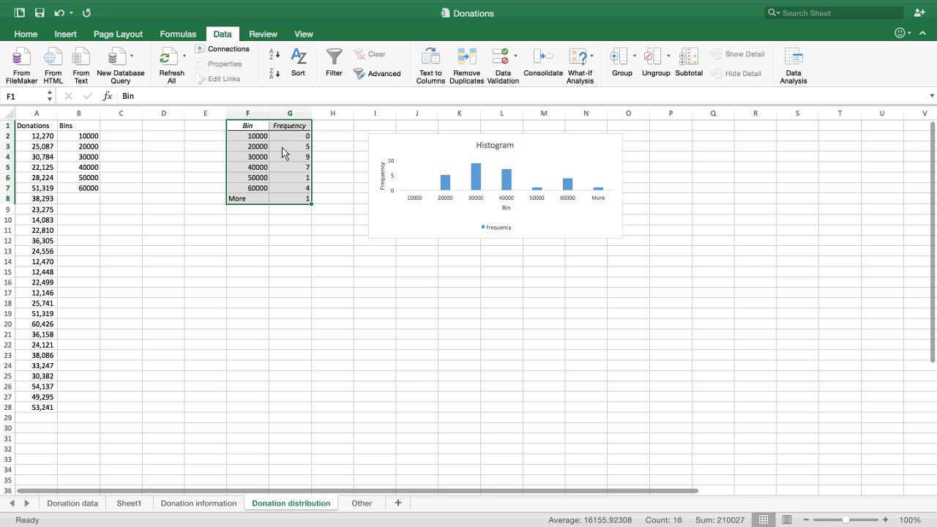
Examine the frequency counts for the lowest bins and compare the frequency table with the histogram chart.
click(283, 150)
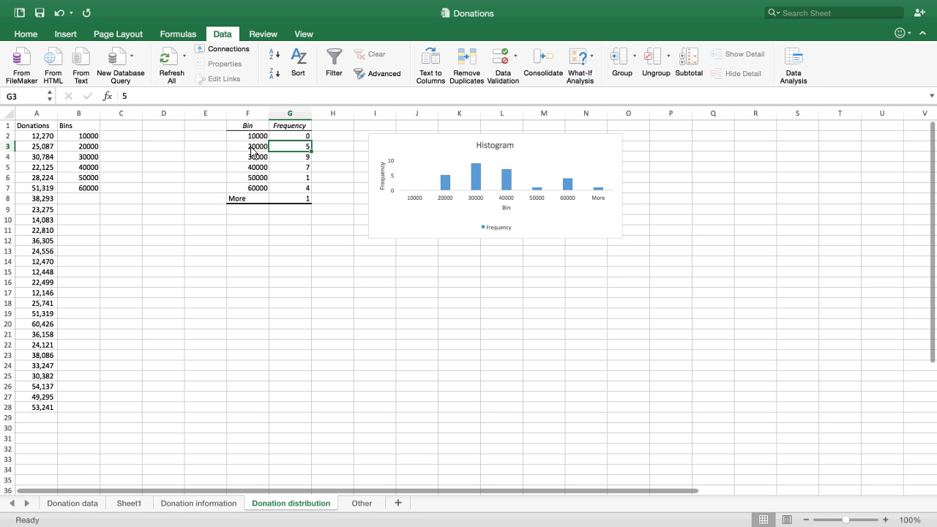
click(289, 136)
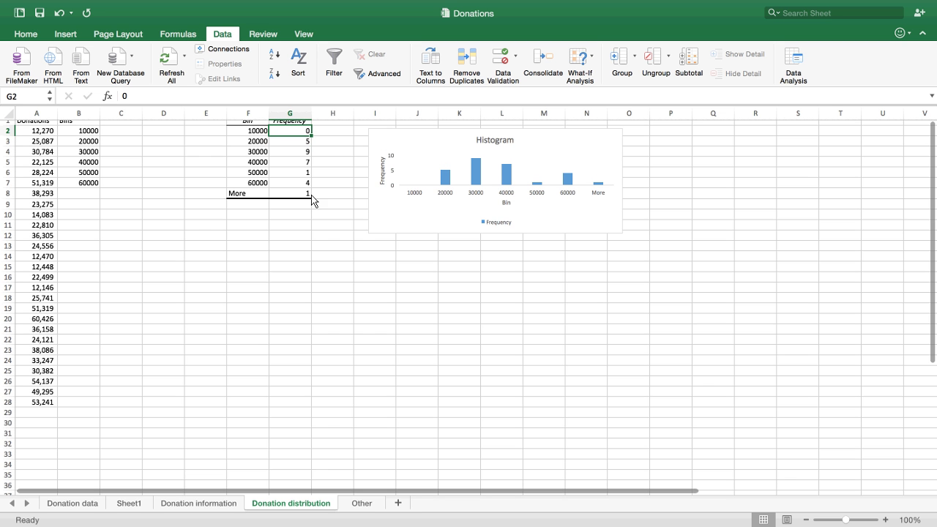
click(270, 147)
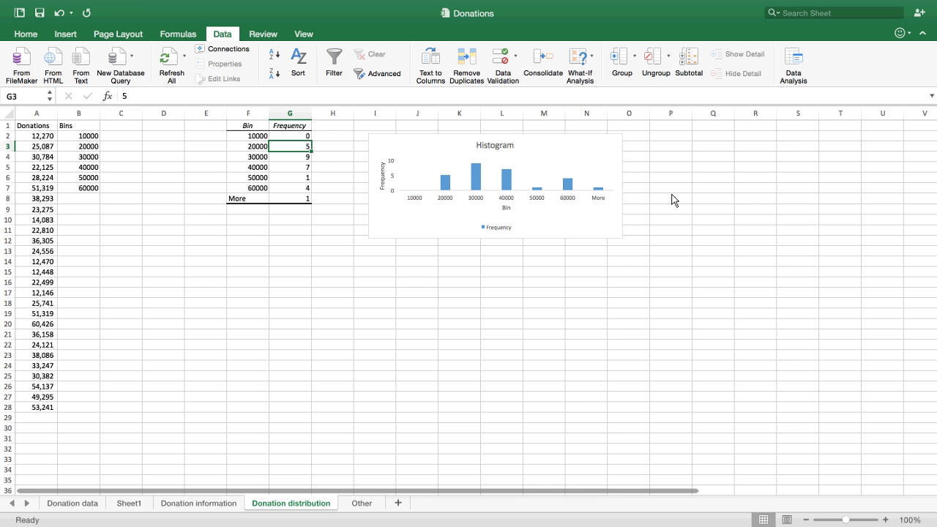
scroll(677, 205, down, 1)
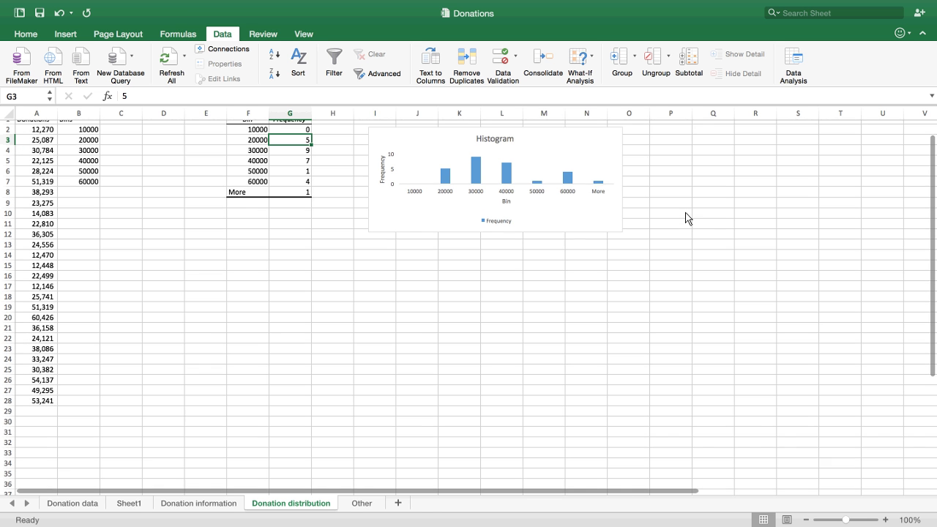
scroll(680, 213, up, 1)
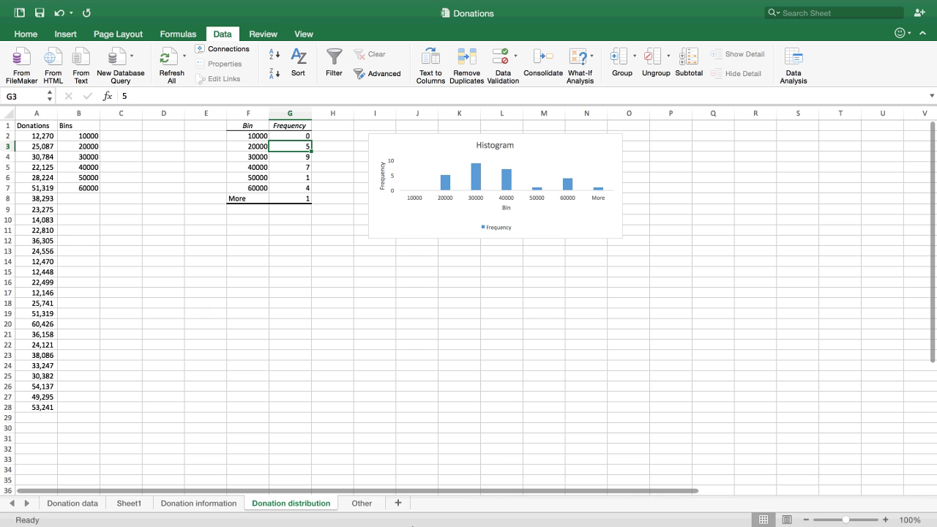
Switch to PowerPoint and open the recent presentation Proseware pitch.
mouse_move(411, 524)
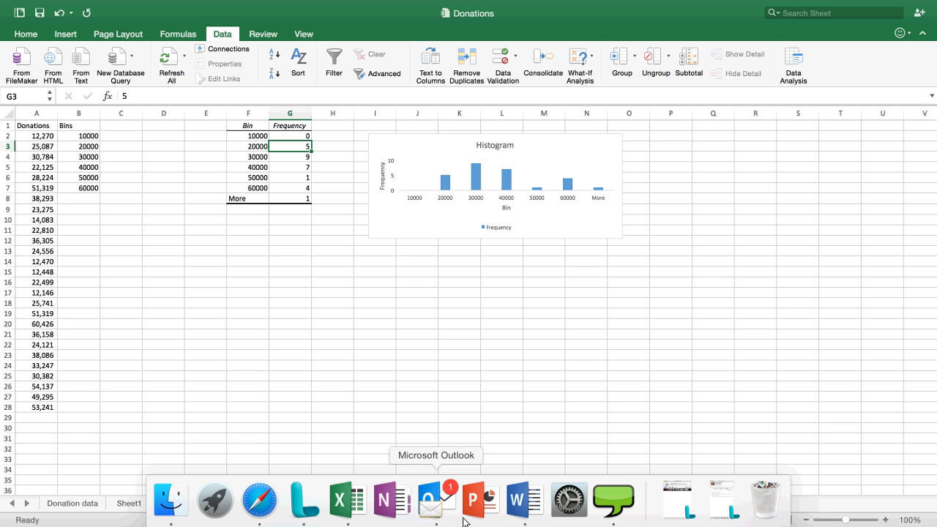
click(485, 509)
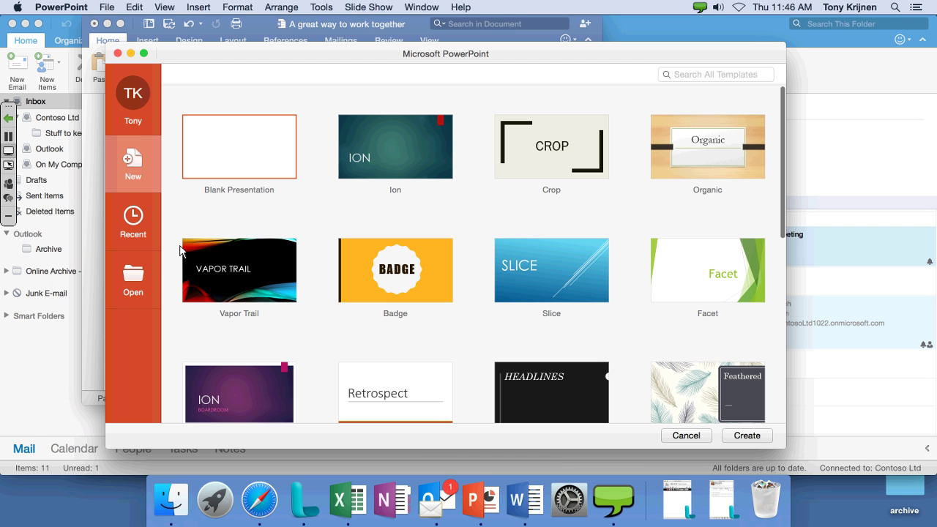
click(136, 228)
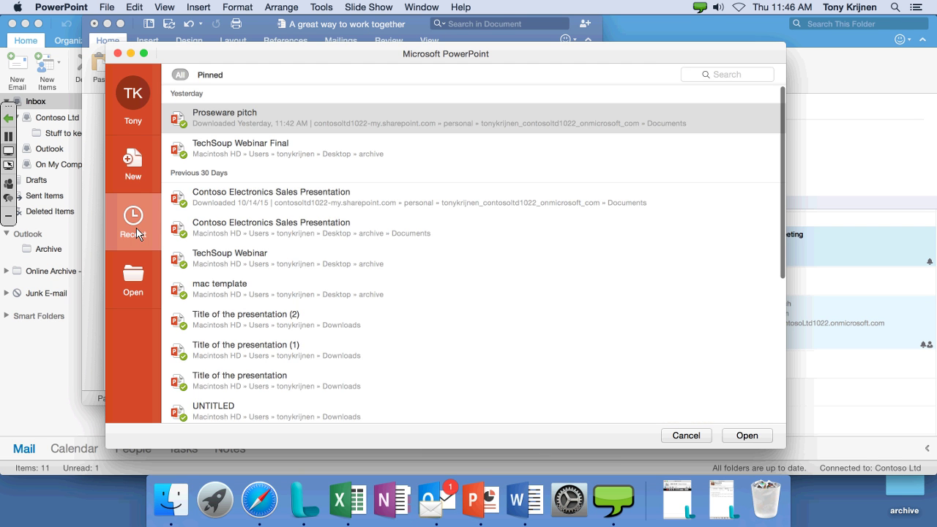
double_click(242, 123)
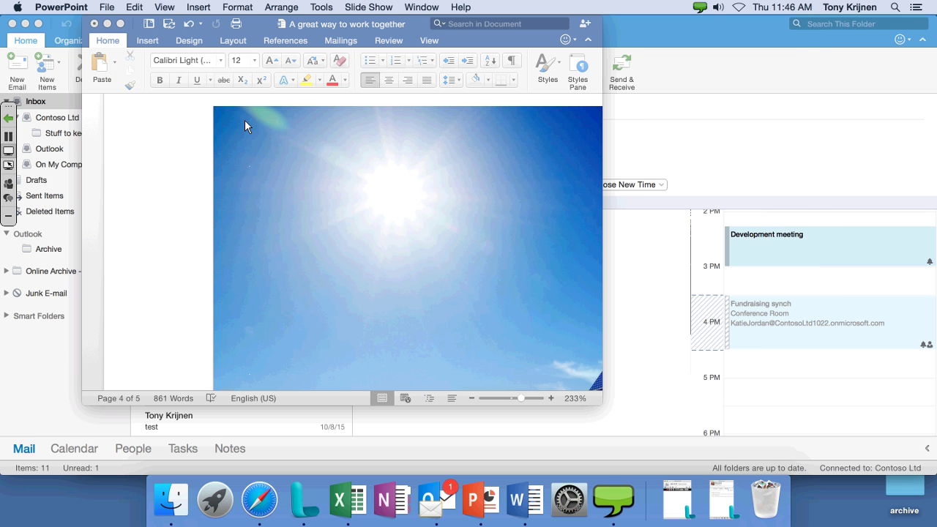
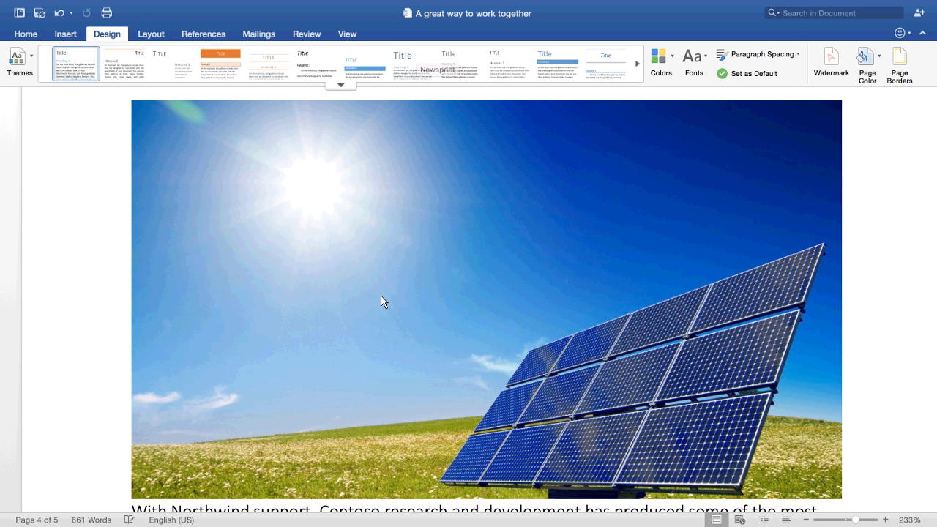
Run a Smart Lookup on the word "stereo" in the paragraph above the solar panel picture.
scroll(381, 301, up, 5)
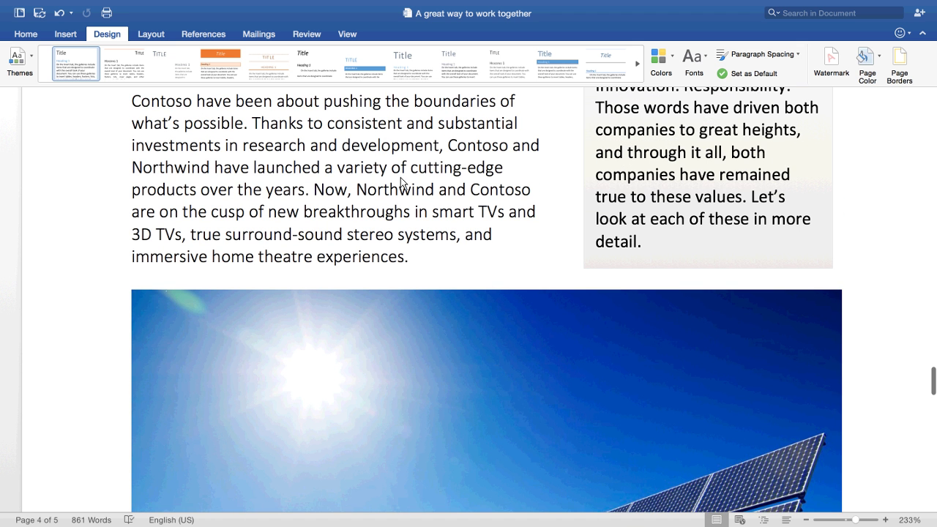
double_click(371, 237)
right_click(372, 238)
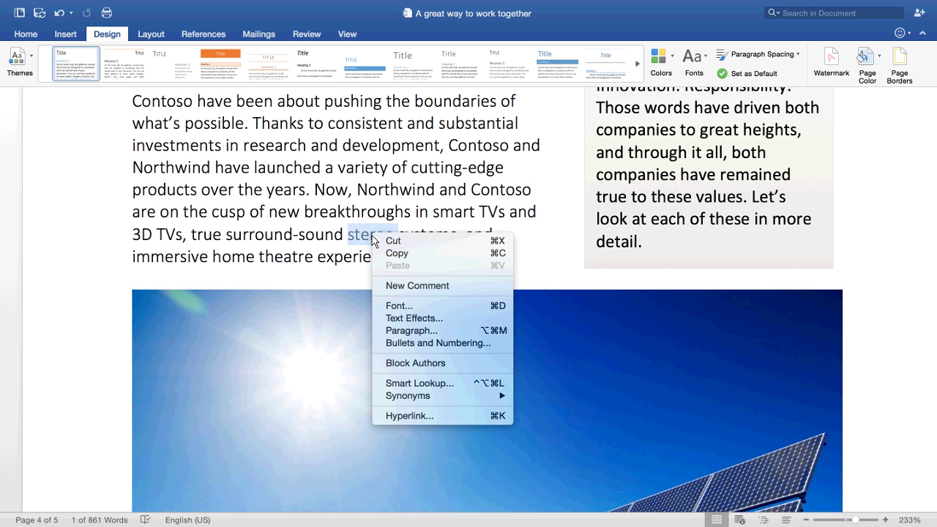
click(417, 383)
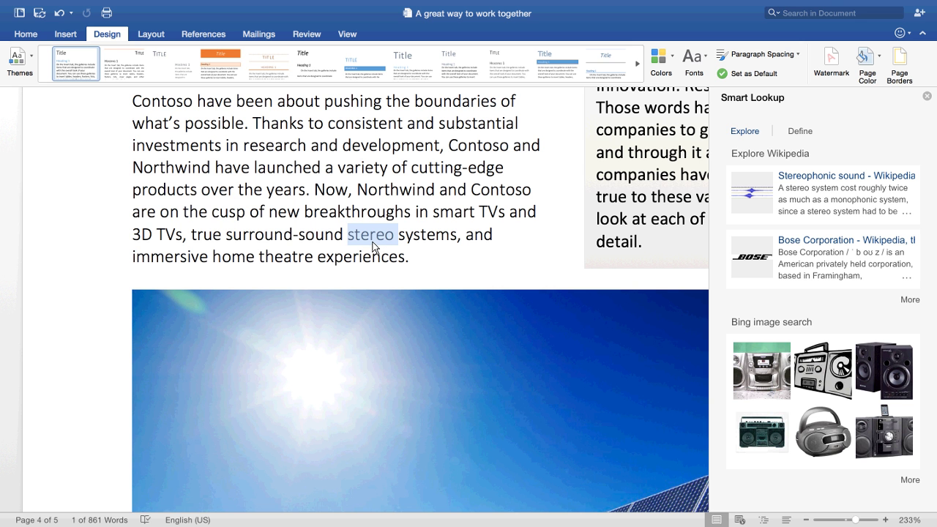
Deselect the word and close the document "A great way to work together", saving its changes.
click(388, 183)
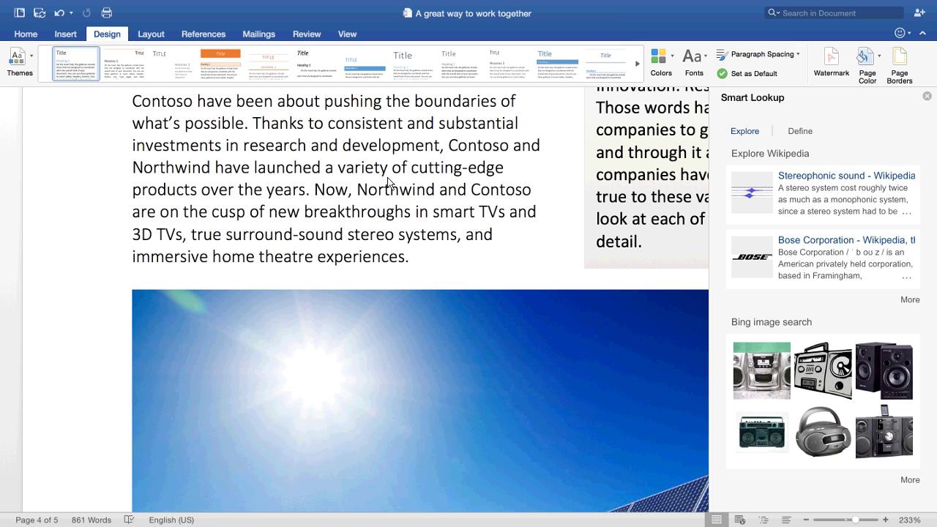
key(super+w)
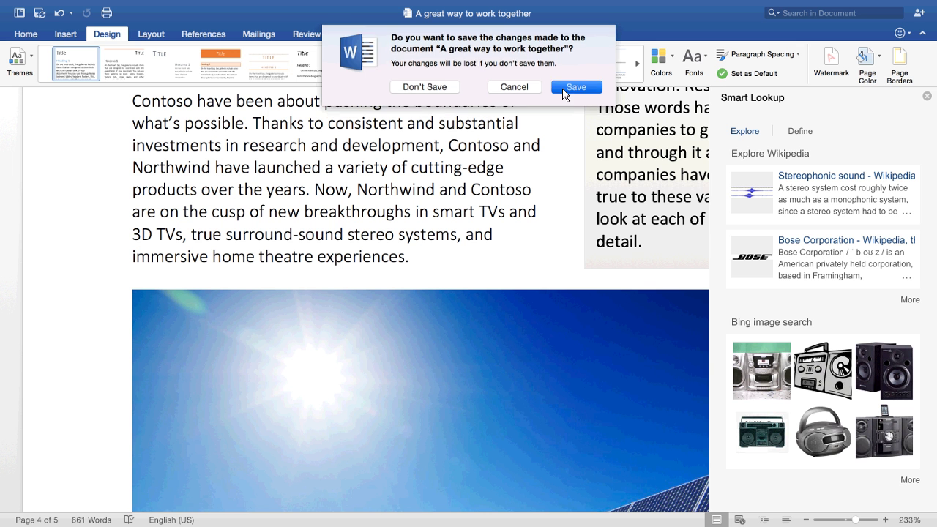
click(561, 90)
Switch to Outlook and enlarge its Inbox window to fill the screen.
mouse_move(359, 518)
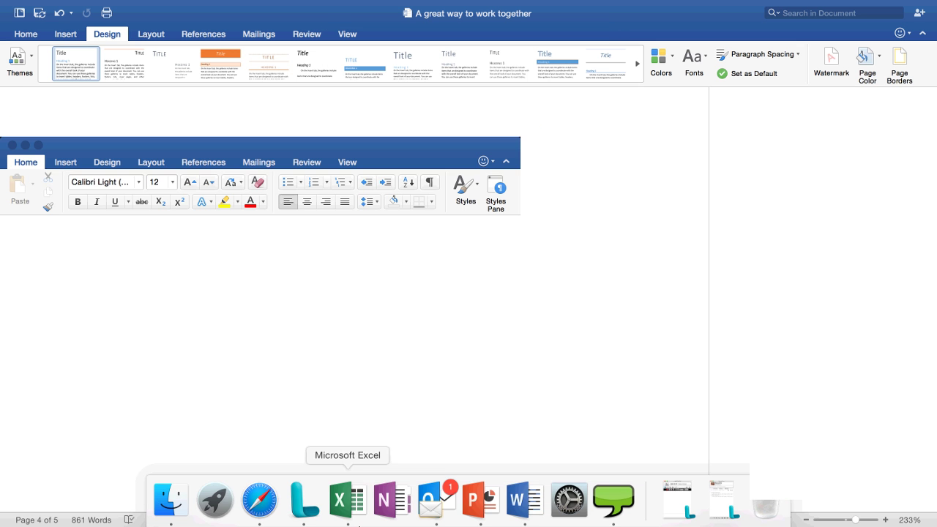
click(430, 502)
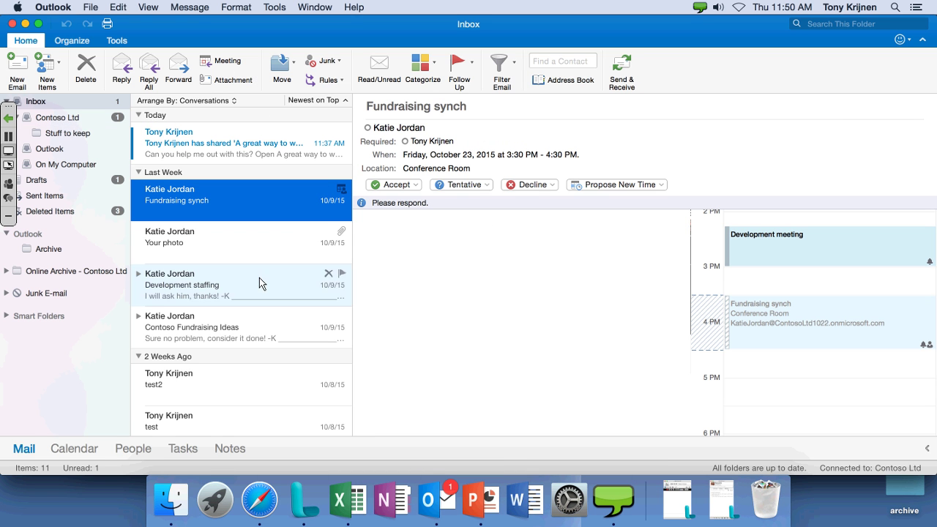
click(37, 25)
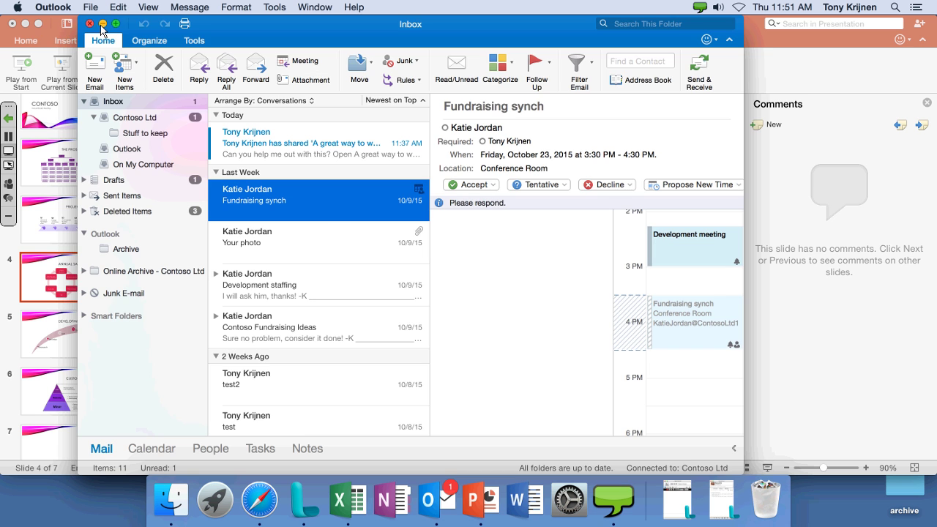
click(116, 26)
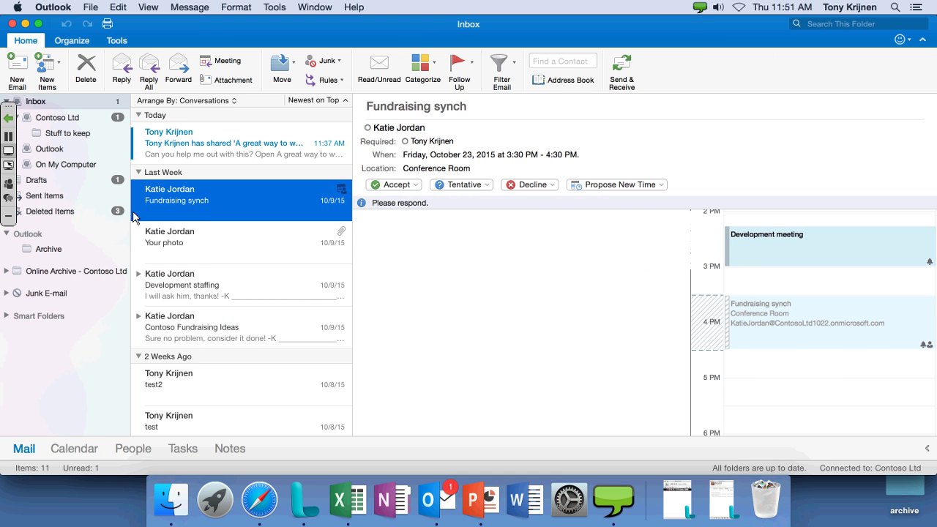
Move today's shared-document message from the Inbox into the Stuff to keep folder.
click(198, 142)
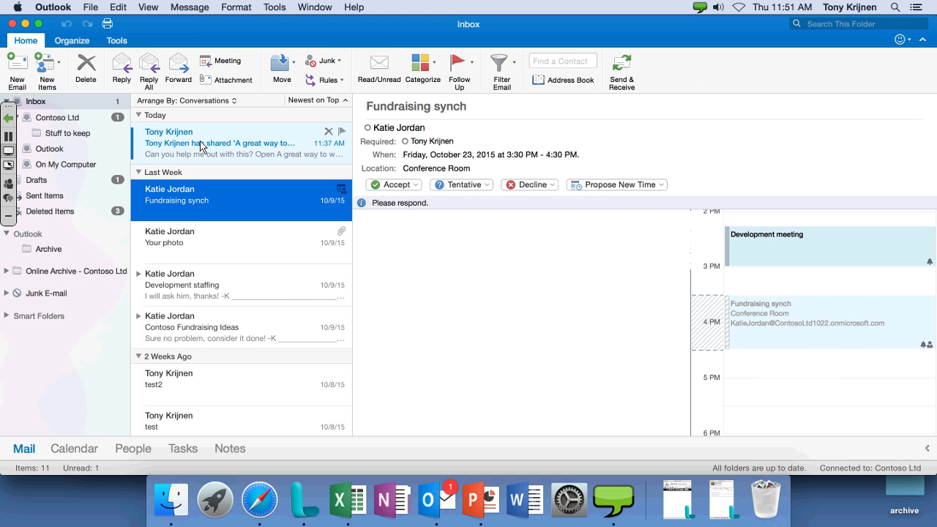
drag(199, 141, 103, 134)
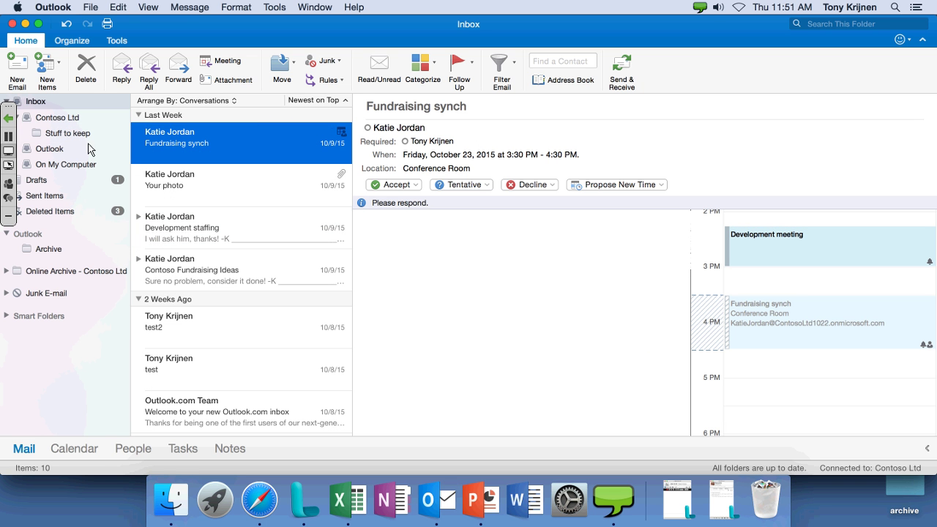
Move the floating conference controls off the mail folder list and onto the Inbox window's title bar.
drag(8, 107, 83, 477)
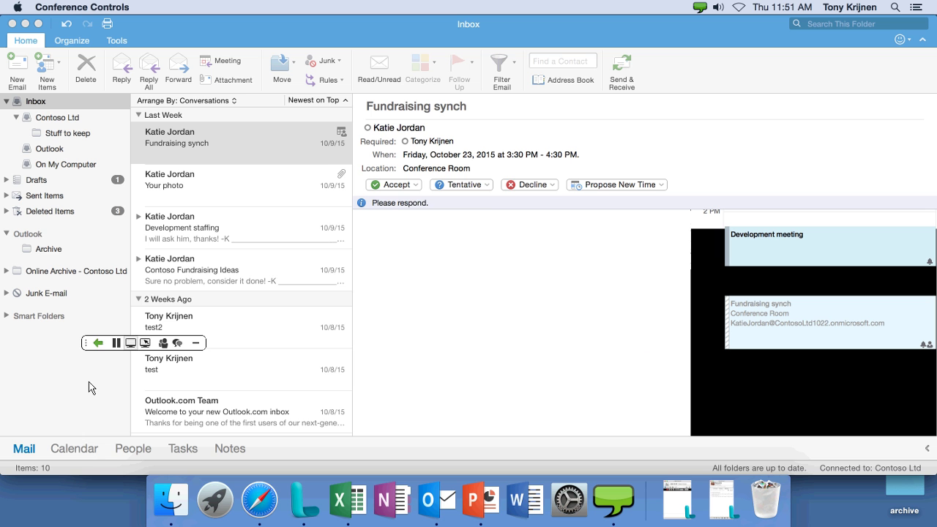
drag(85, 343, 601, 23)
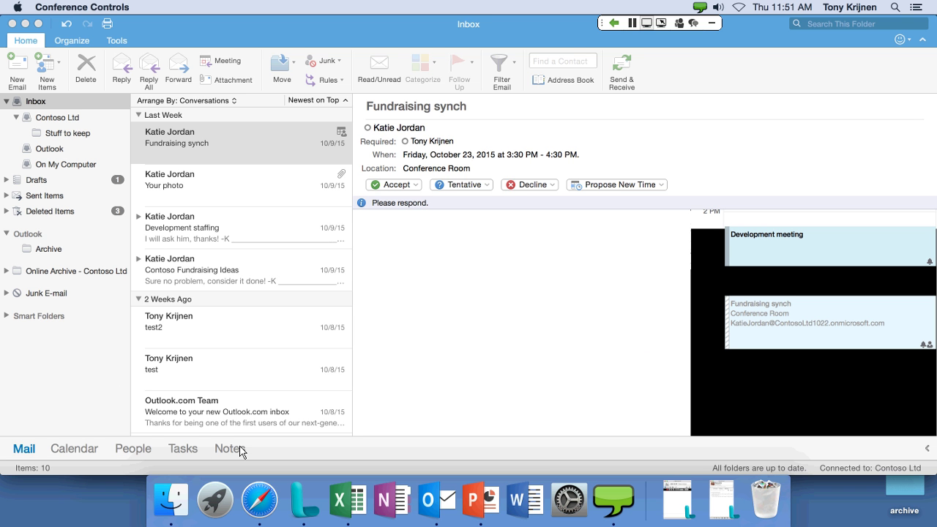
Look at the Calendar and People views and return to Mail.
click(76, 450)
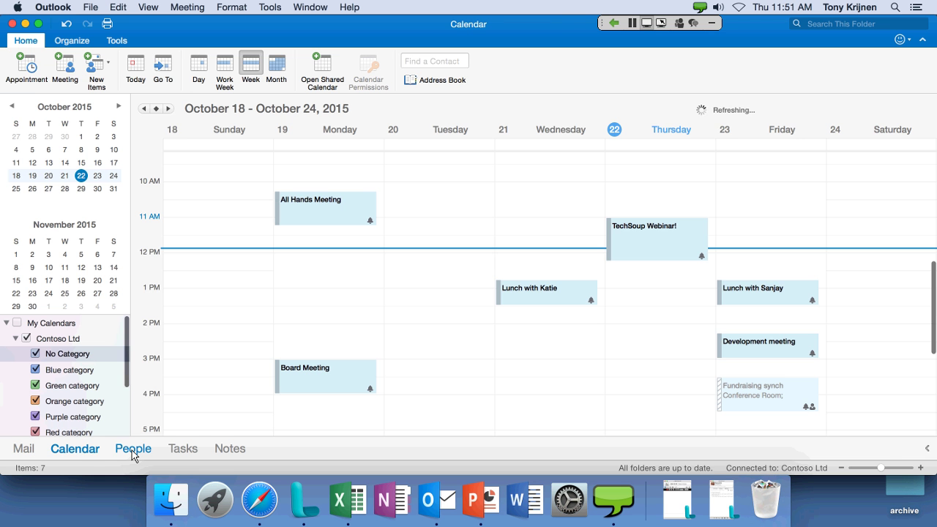
click(133, 451)
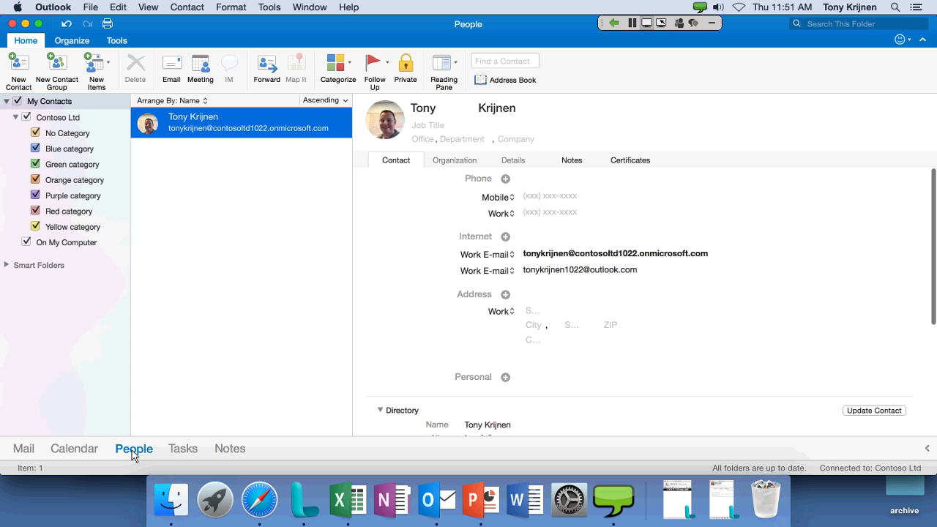
click(85, 450)
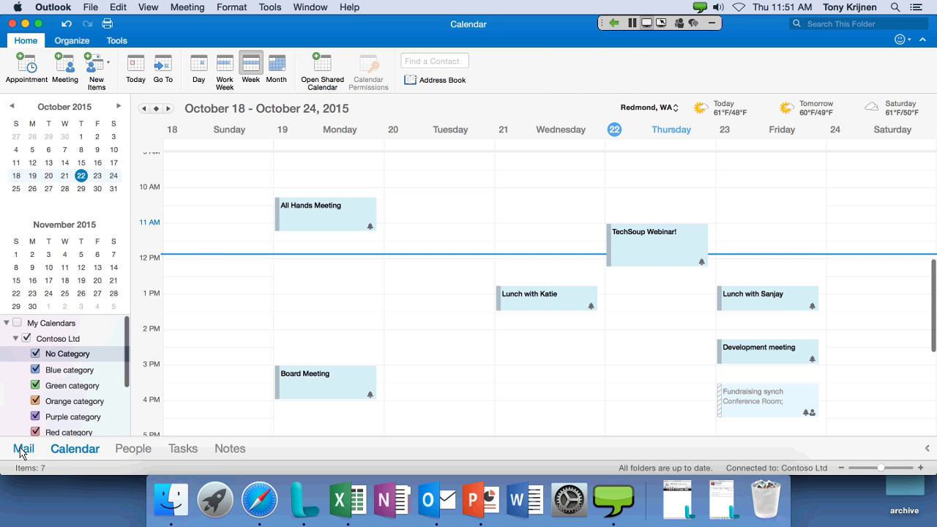
click(23, 449)
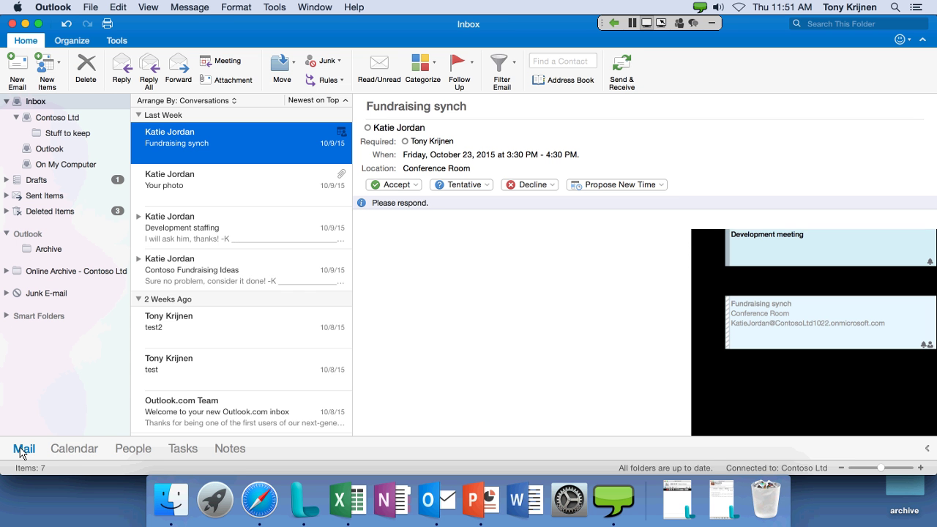
View the whole Development staffing conversation and open its newest message.
click(205, 231)
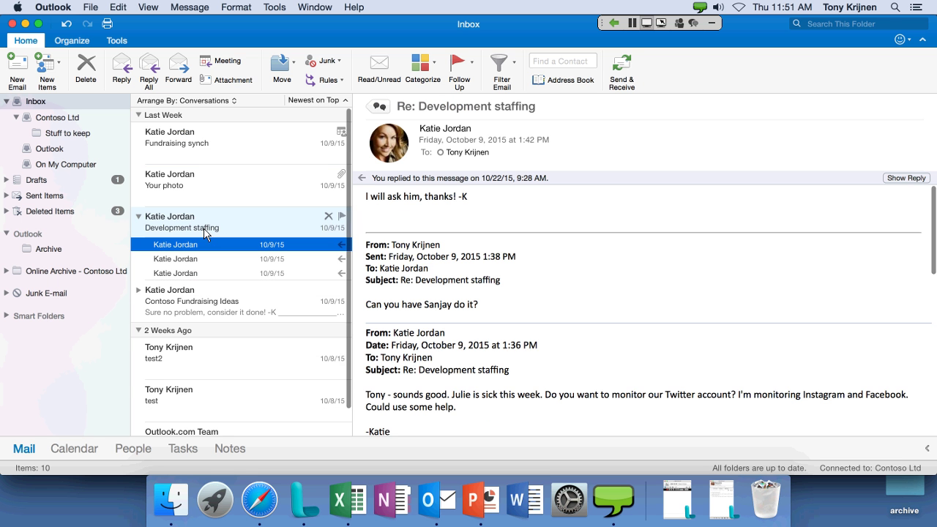
click(375, 106)
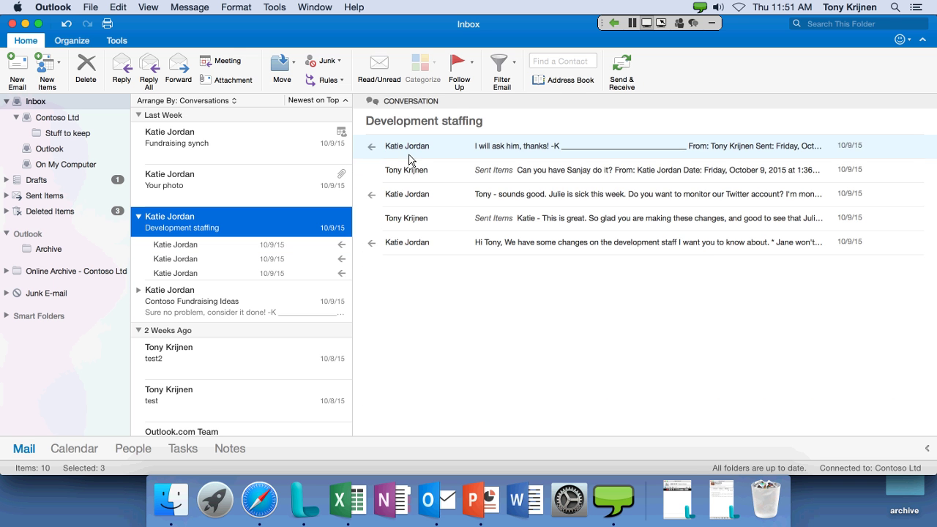
click(522, 153)
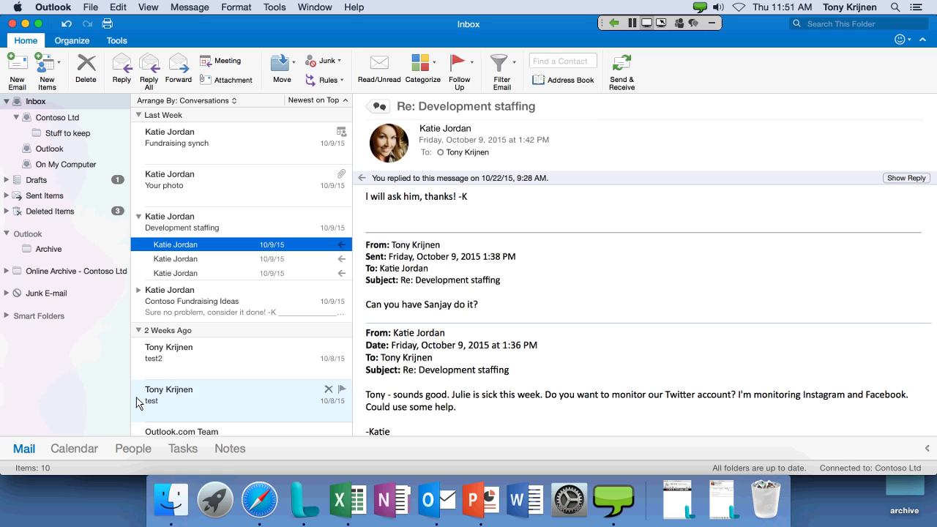
Switch to the calendar and view its weather location choices and Saturday's forecast details.
click(91, 449)
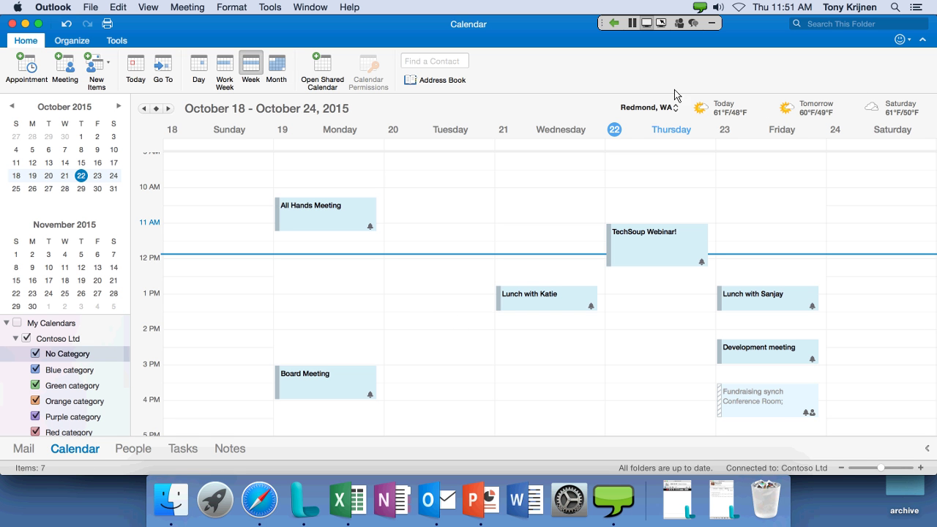
click(675, 108)
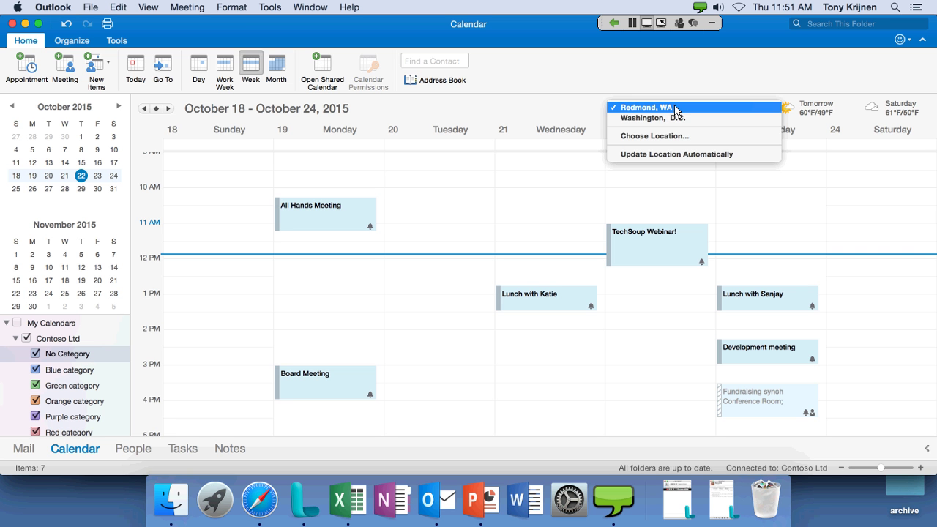
click(686, 87)
click(679, 114)
click(682, 76)
click(675, 109)
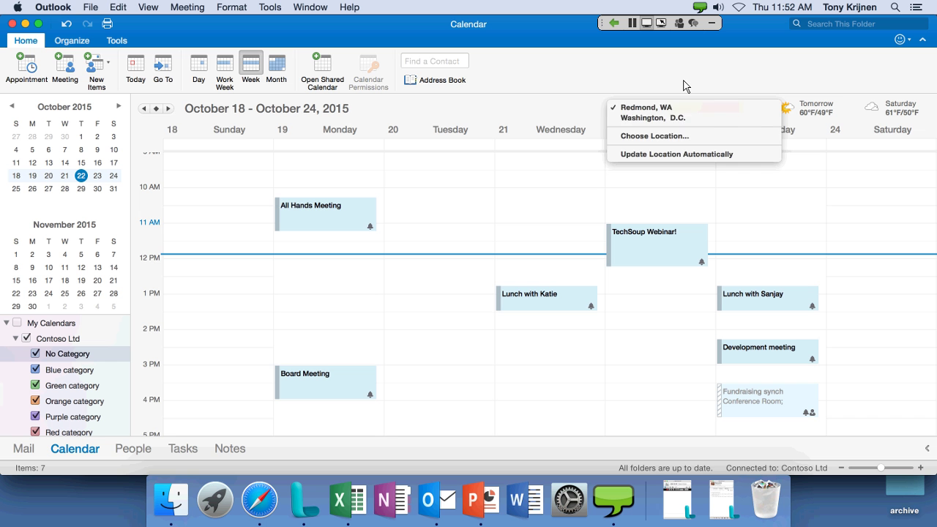
click(684, 86)
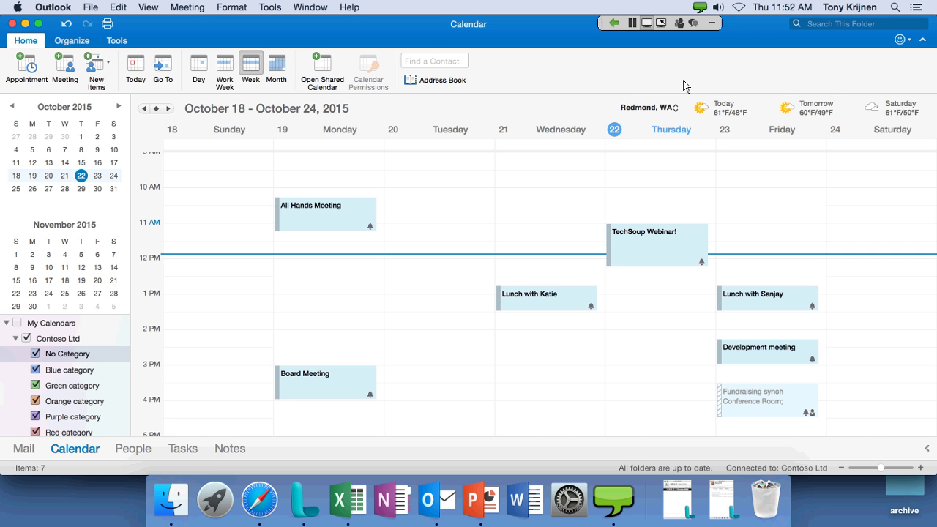
click(871, 111)
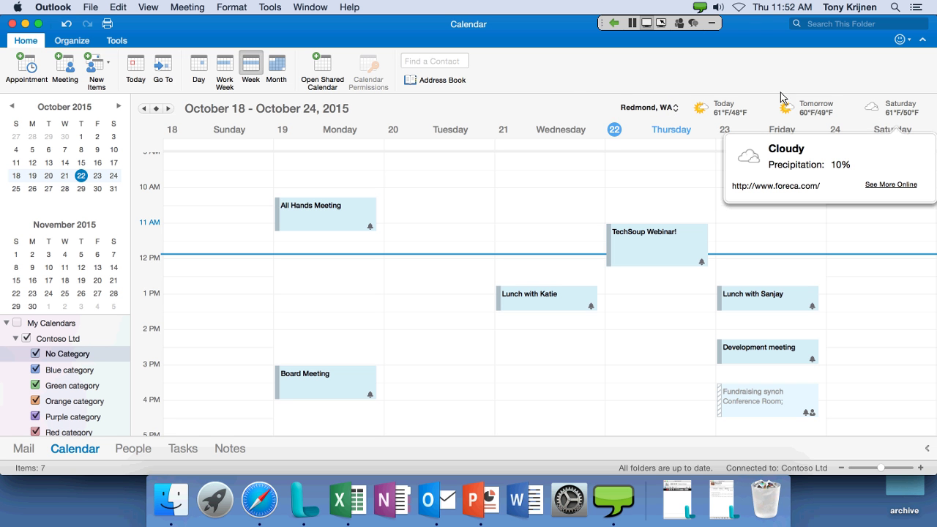
click(341, 298)
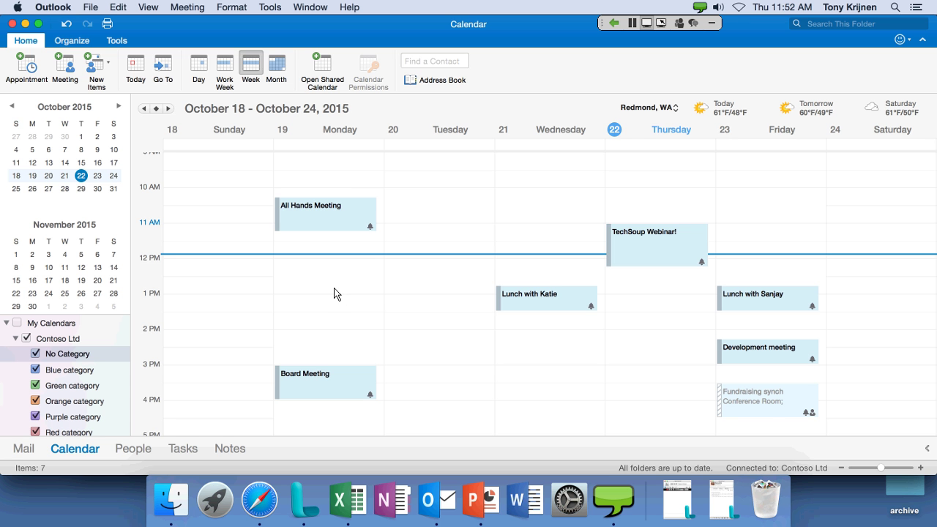
Display all calendars under My Calendars side by side for the week of October 18 - October 24, 2015.
scroll(336, 288, down, 1)
scroll(352, 321, down, 1)
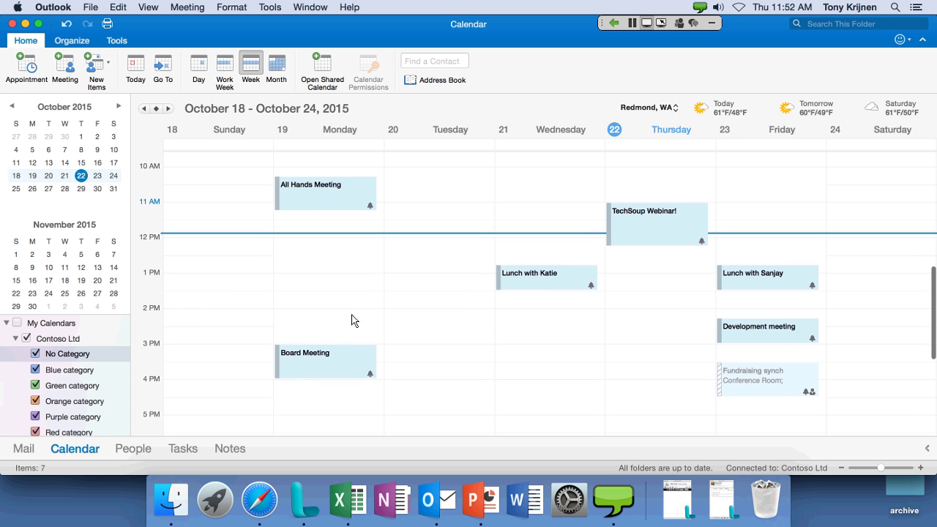
scroll(352, 321, up, 2)
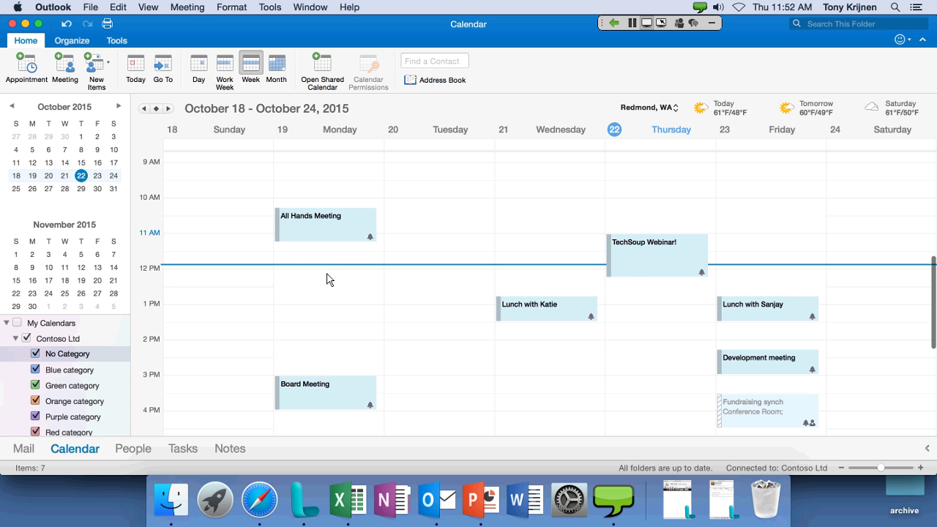
click(17, 324)
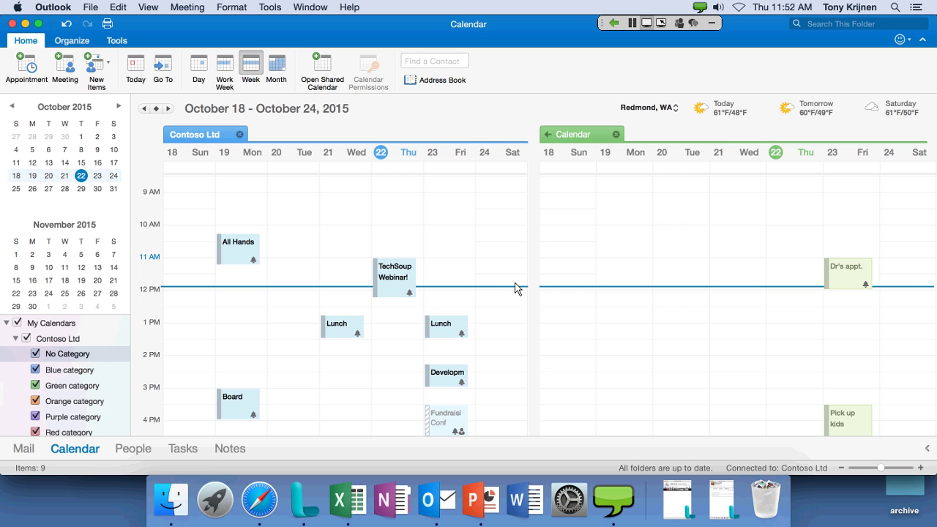
scroll(516, 287, up, 1)
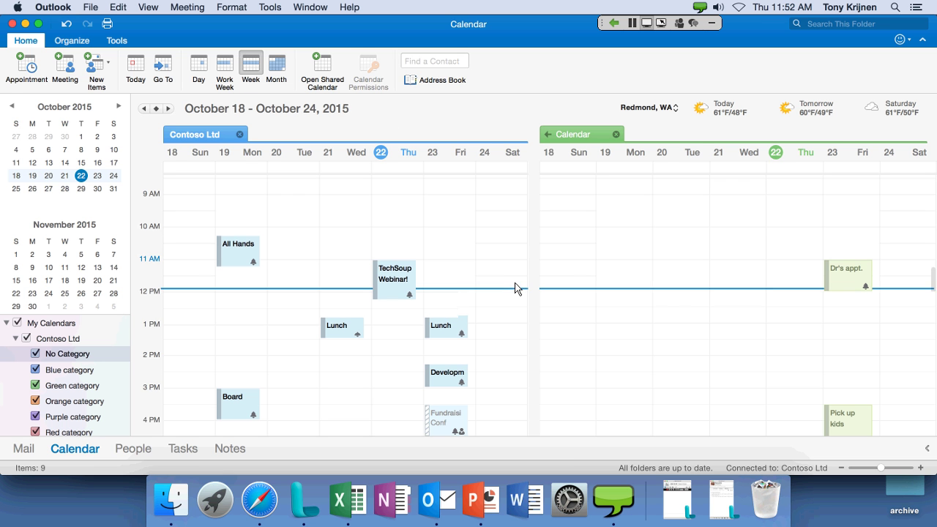
scroll(540, 339, down, 2)
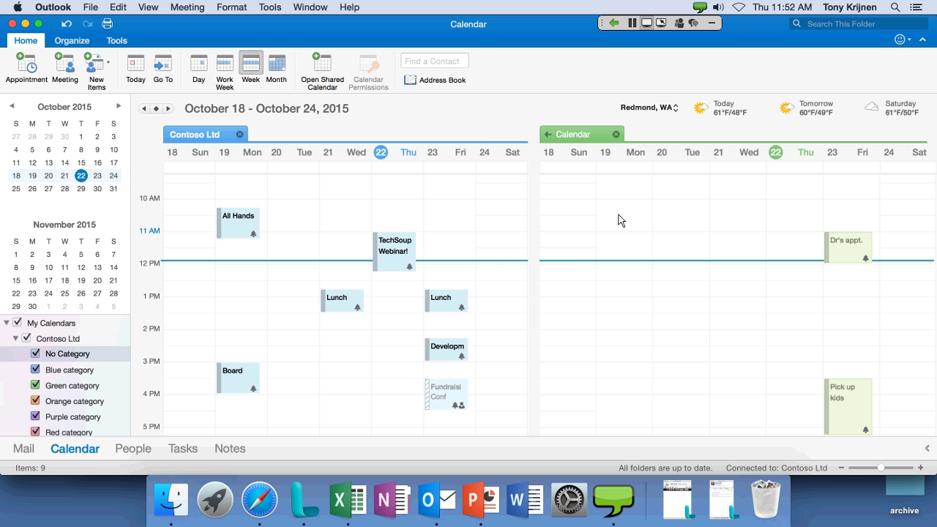
Overlay the green personal calendar on the Contoso Ltd calendar and check the appointments on Thursday and Friday.
click(547, 136)
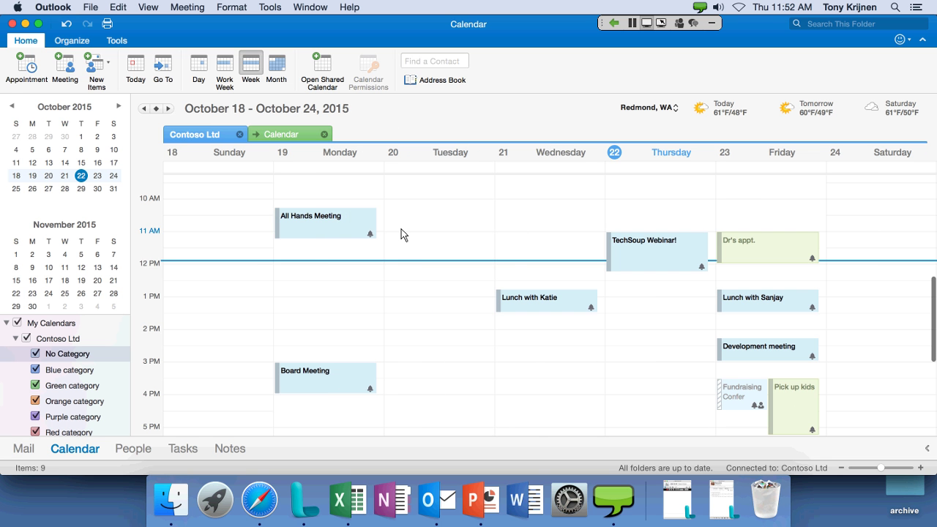
scroll(513, 262, down, 1)
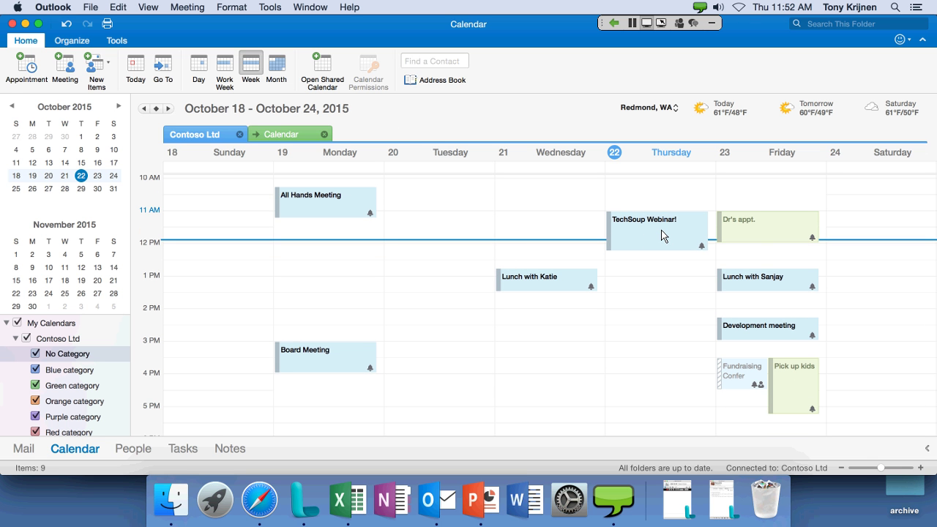
mouse_move(654, 229)
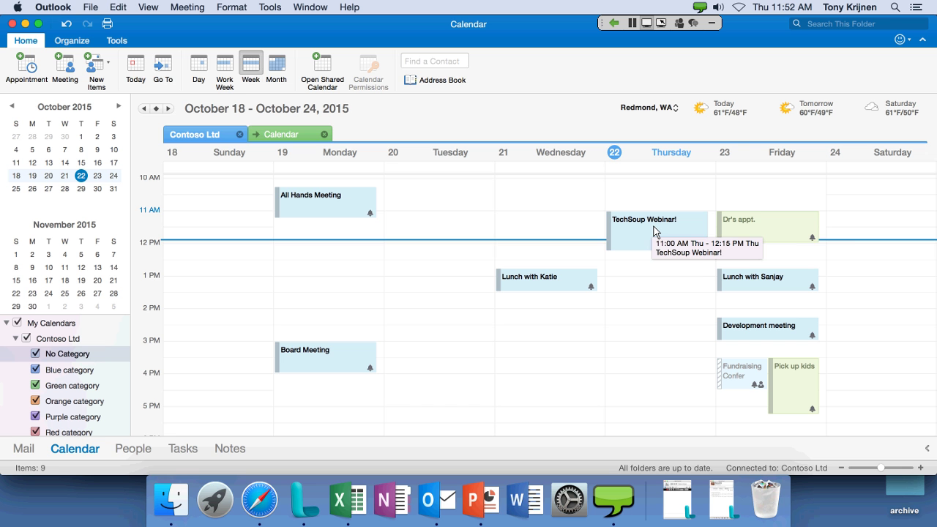
mouse_move(762, 229)
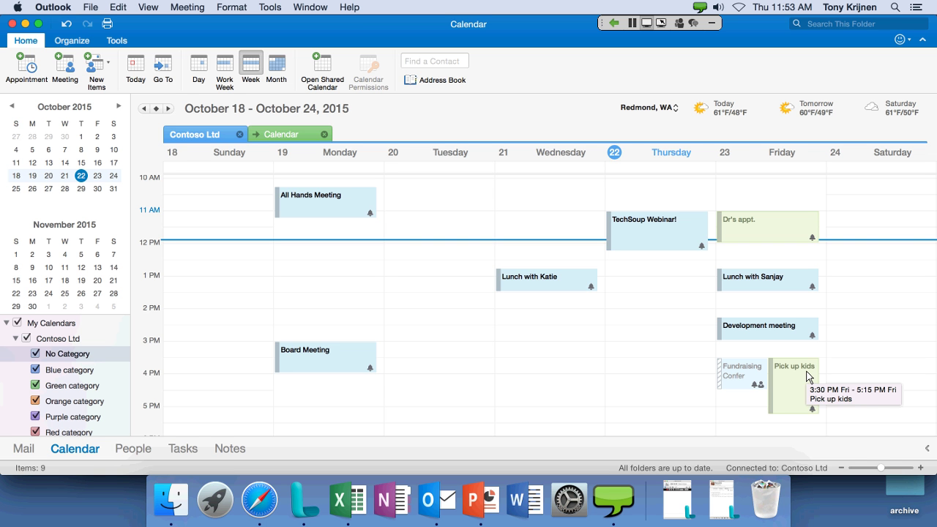
Decline Friday's Fundraising synch meeting while proposing October 23, 2015, 4:30 PM - 5:30 PM as the new time, and send the response.
right_click(742, 375)
mouse_move(783, 378)
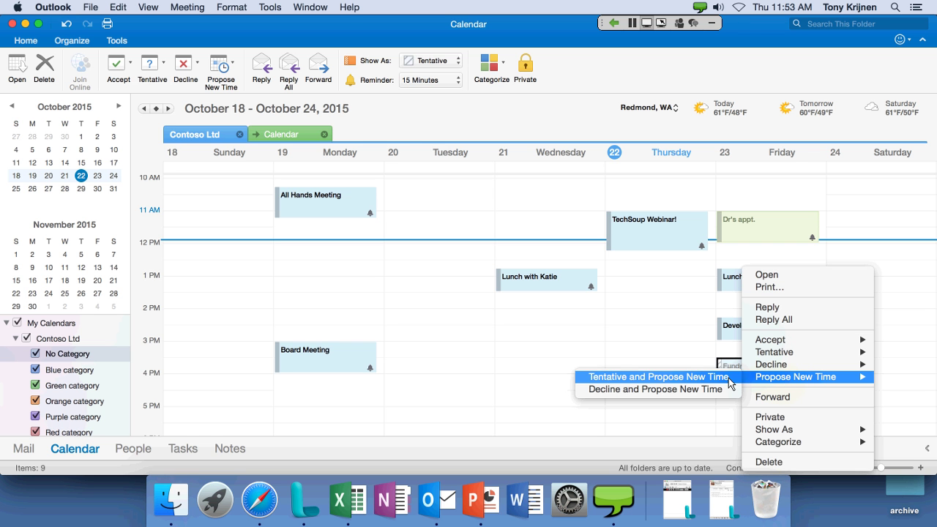
click(708, 391)
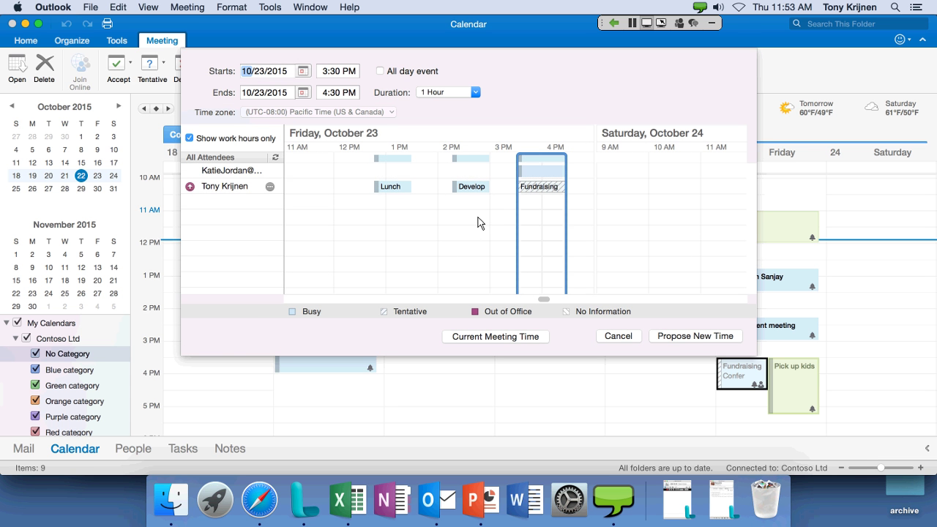
click(577, 204)
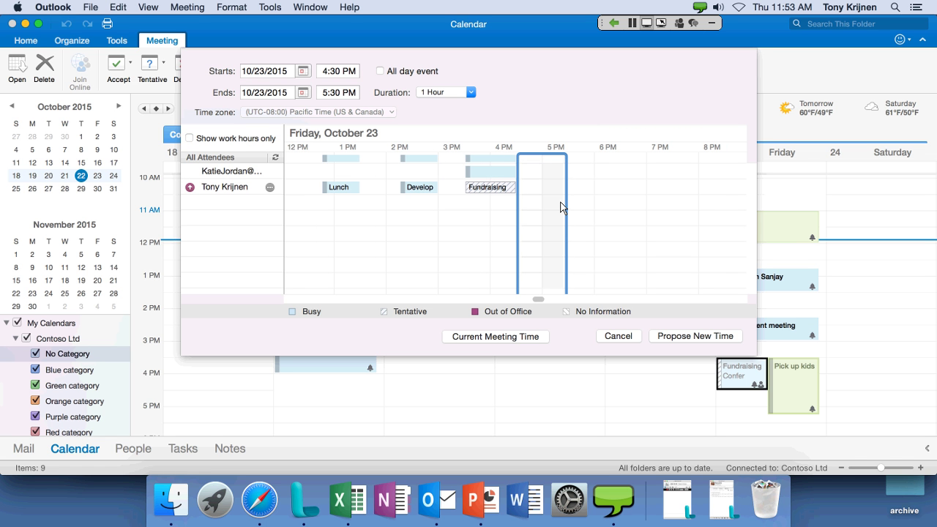
click(683, 339)
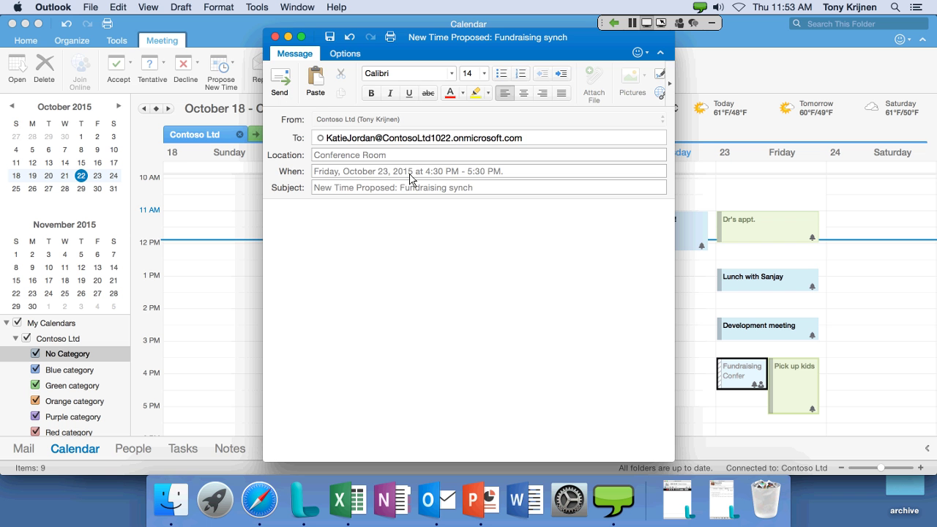
click(279, 79)
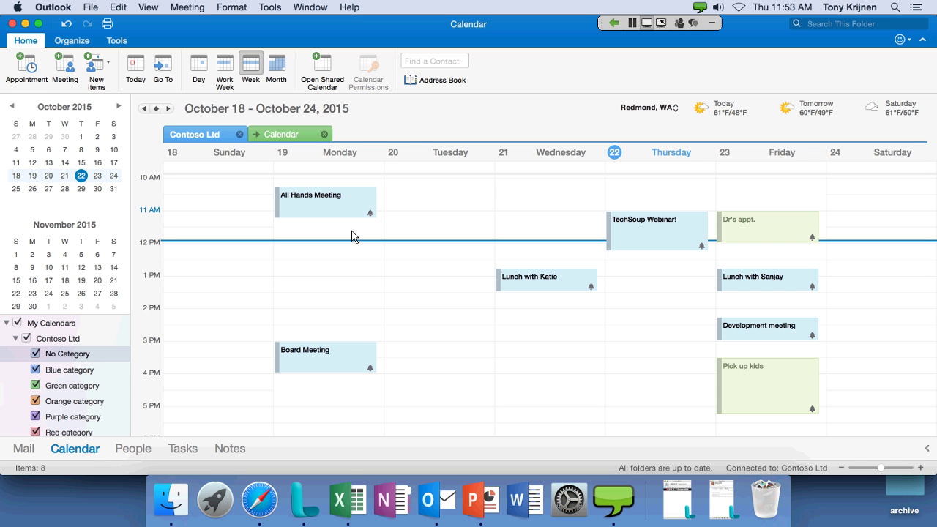
Review the Contoso Ltd and Outlook account settings in the preferences and return to the Inbox.
click(70, 8)
click(71, 42)
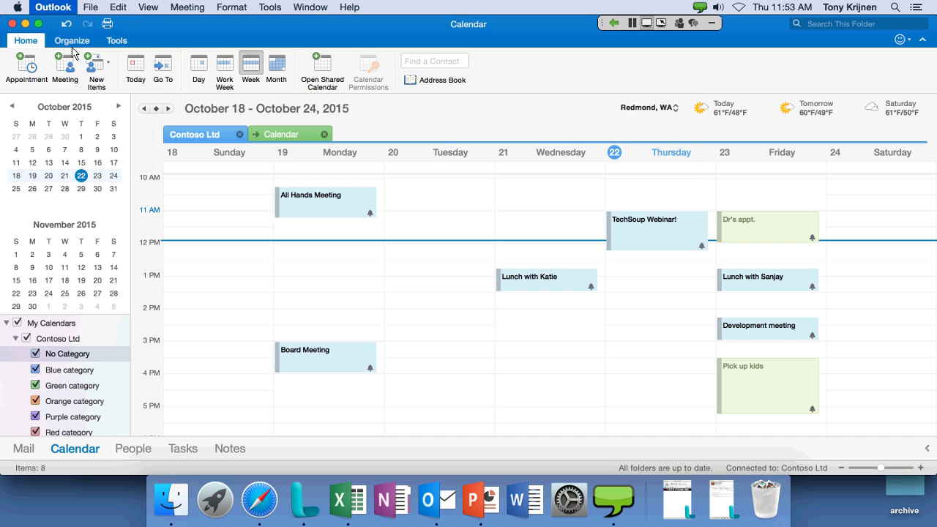
click(361, 138)
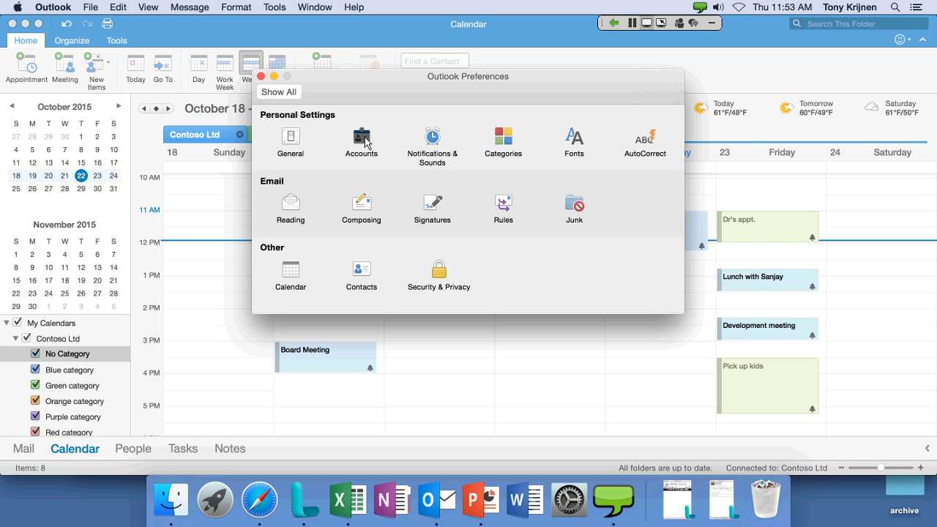
click(346, 145)
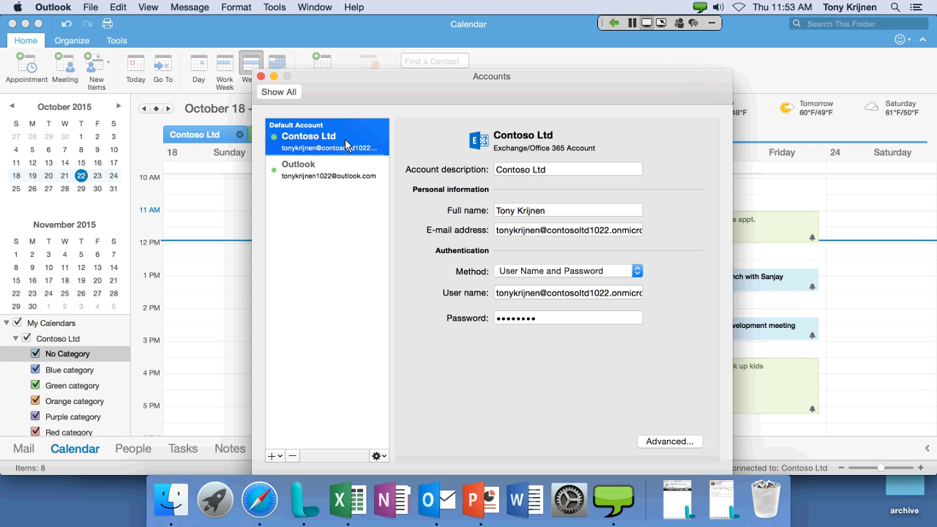
click(352, 183)
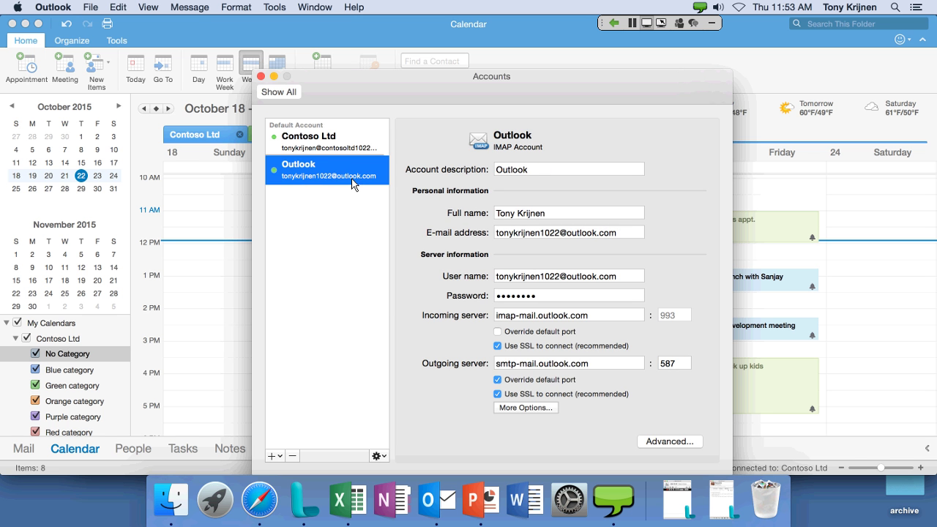
click(260, 77)
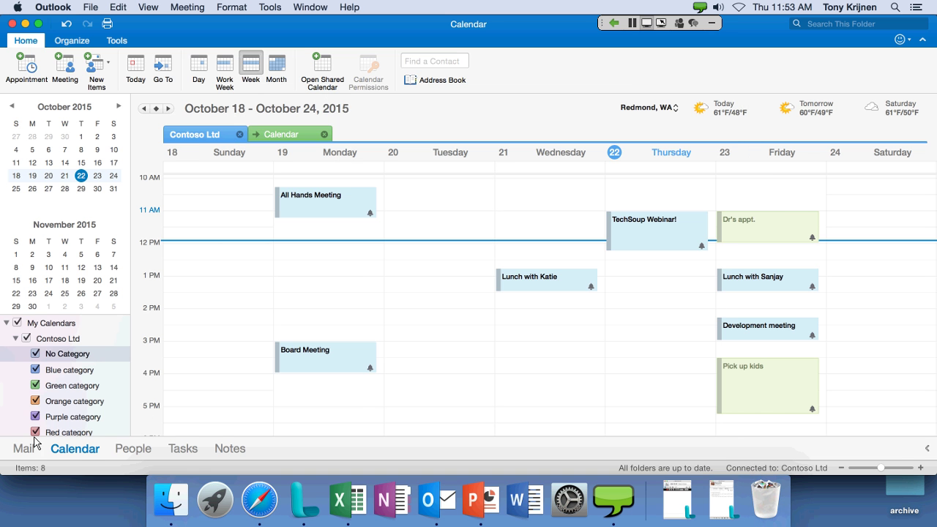
click(25, 449)
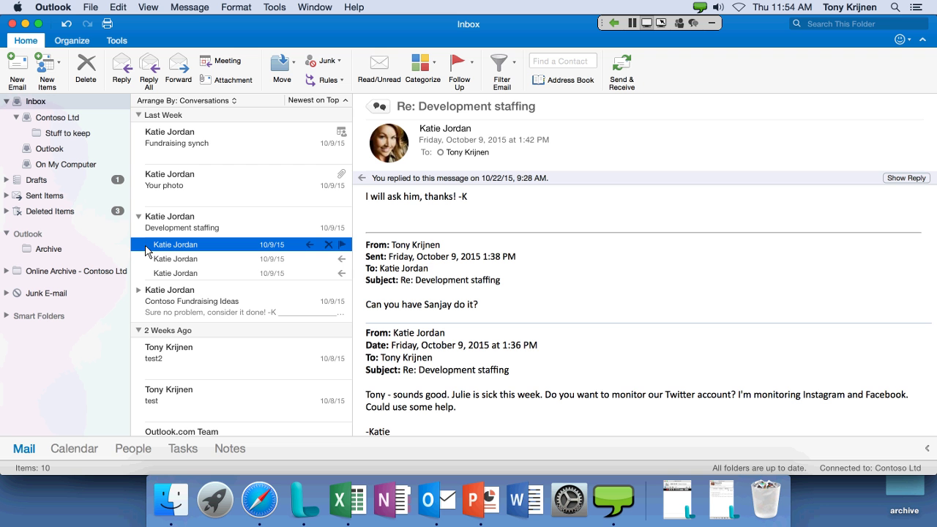
View the Contoso Ltd inbox and the Outlook account's inbox separately.
click(82, 121)
click(82, 150)
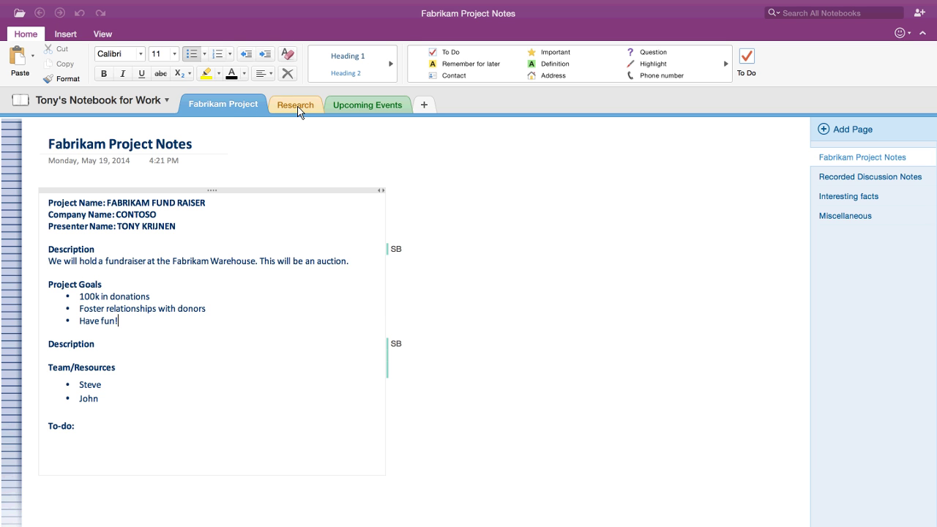
Switch to OneNote, look through the Recorded Discussion Notes and Interesting facts pages, and return to Fabrikam Project Notes.
click(890, 183)
click(874, 196)
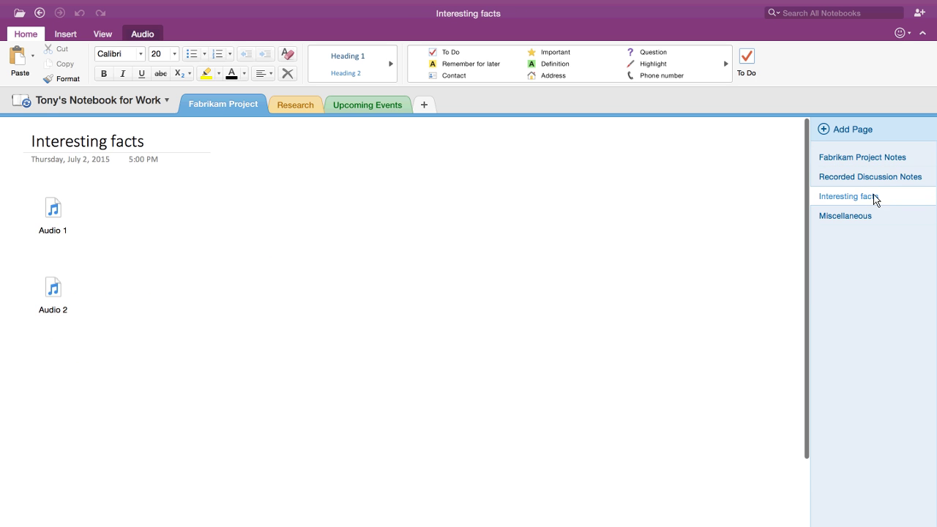
click(868, 160)
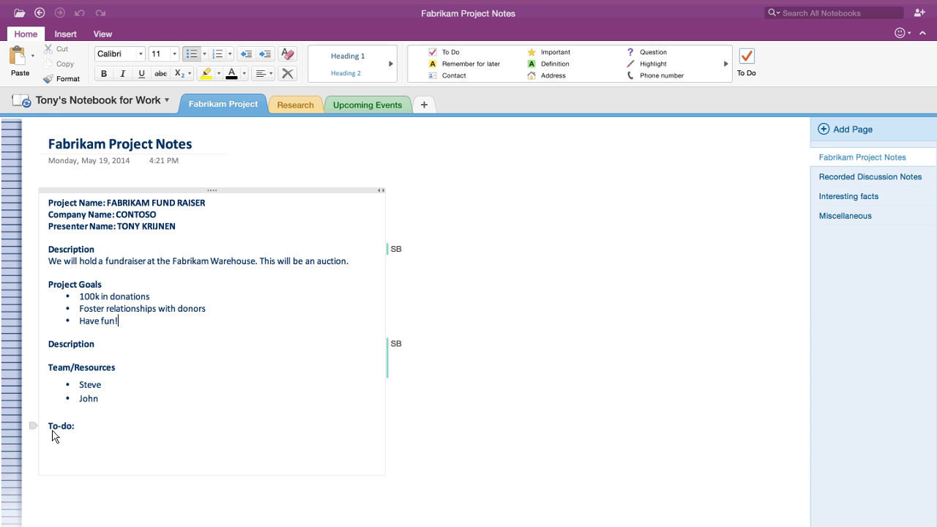
Add the lines "Recruit clean up staff", "Hire caterers" and "Hire event security staff" under the To-do heading.
click(122, 329)
click(103, 432)
key(Return)
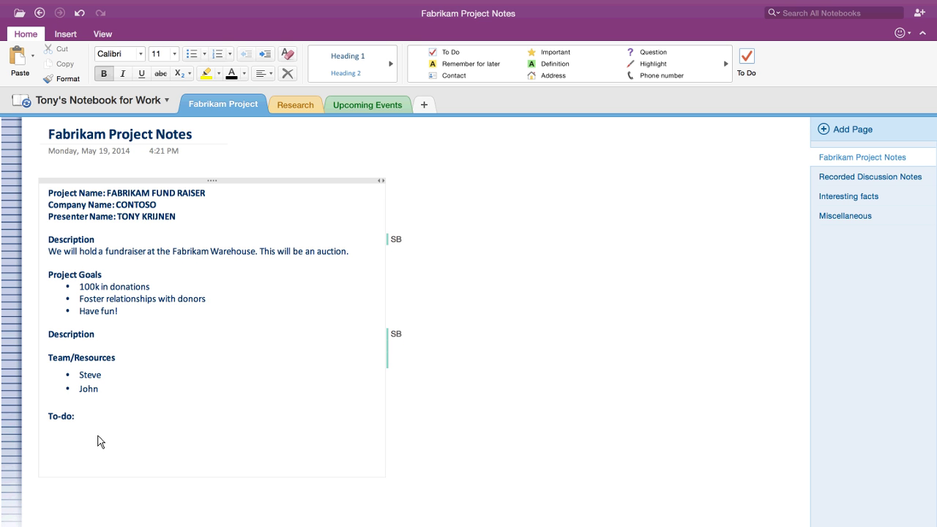
text(Recruit clean up staff)
key(Return)
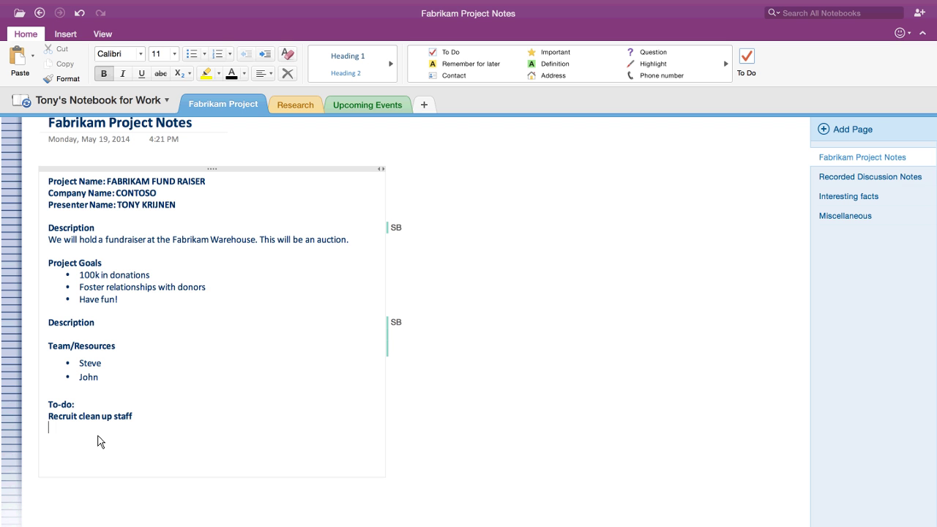
text(Hire caterers)
key(Return)
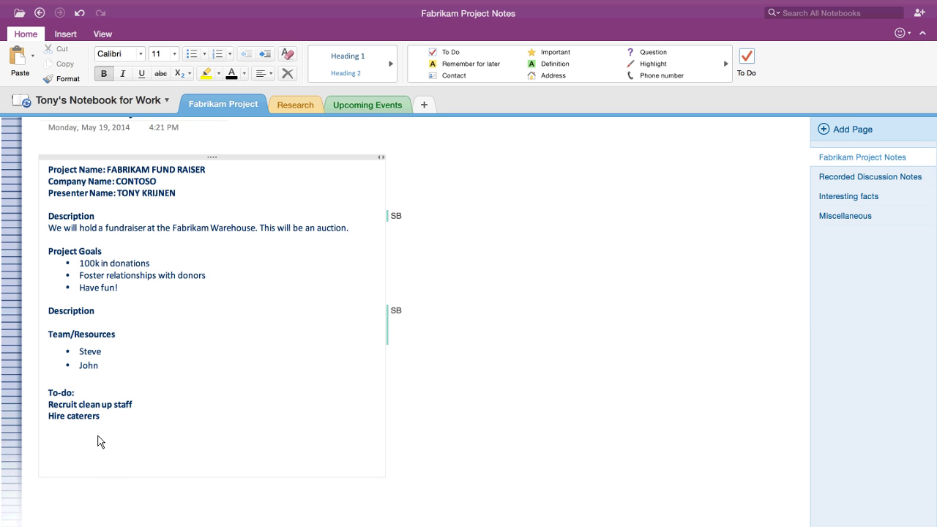
text(Hire event security staff)
Tag the three to-do lines as To Do and check off "Recruit clean up staff".
drag(86, 405, 112, 429)
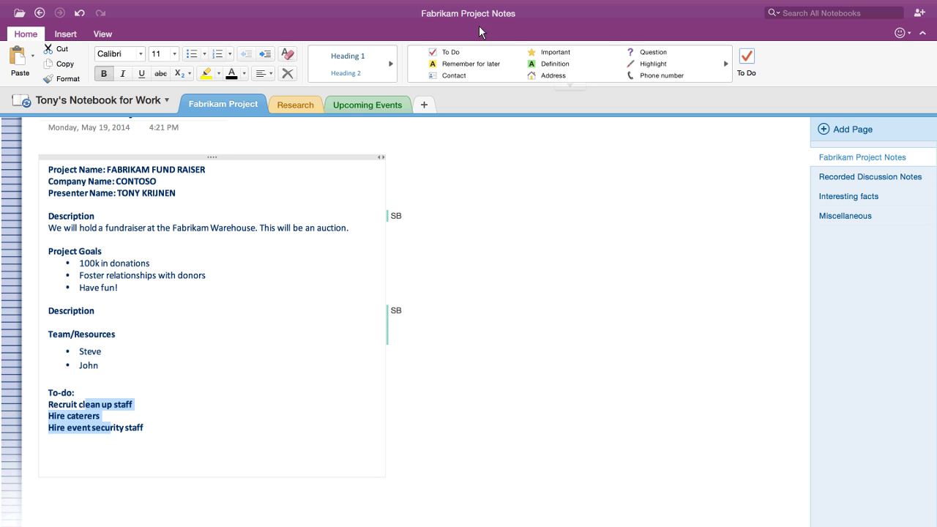
click(444, 52)
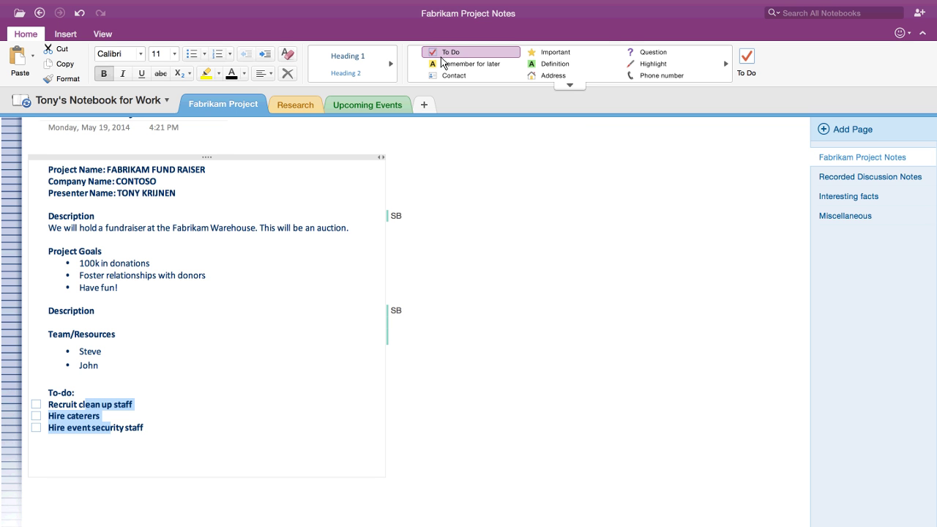
click(93, 411)
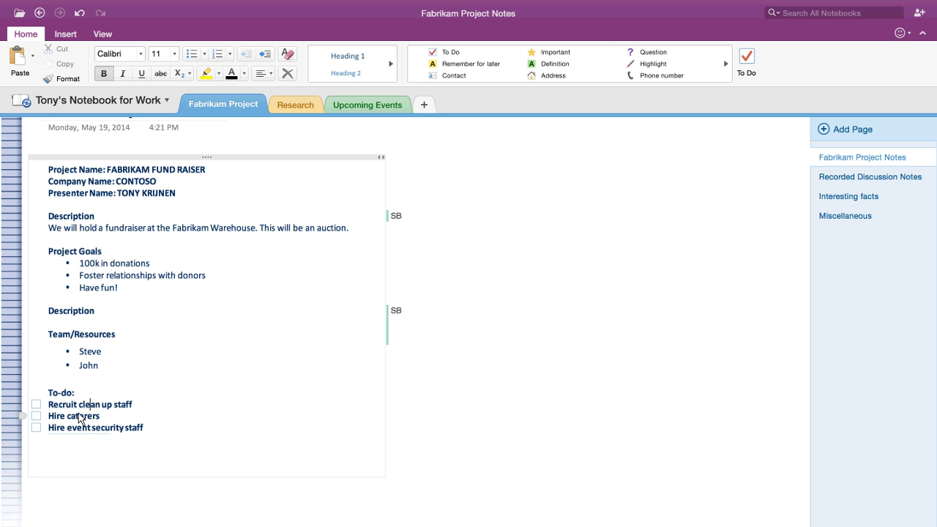
click(36, 404)
Tag the "100k in donations" goal as Important and Remember for later, and the first Team/Resources entry as Contact.
click(120, 268)
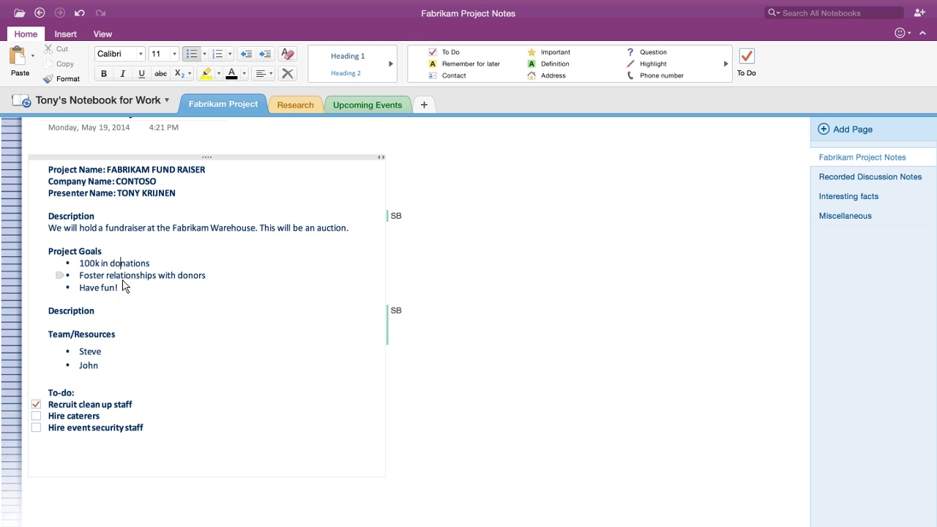
click(542, 54)
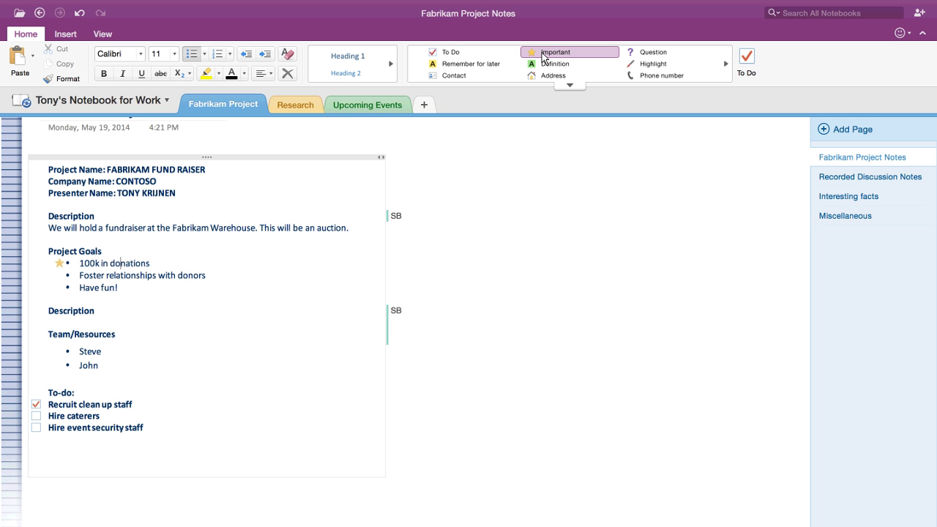
click(489, 65)
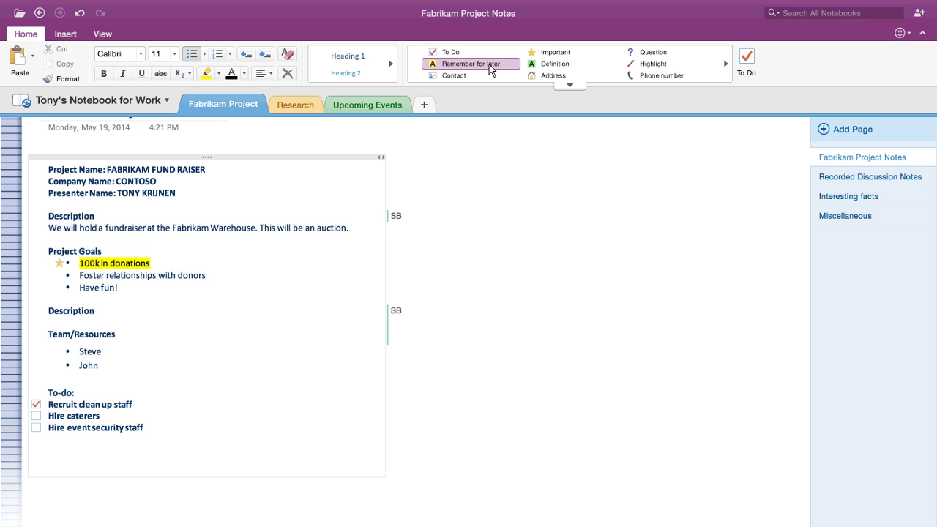
click(106, 354)
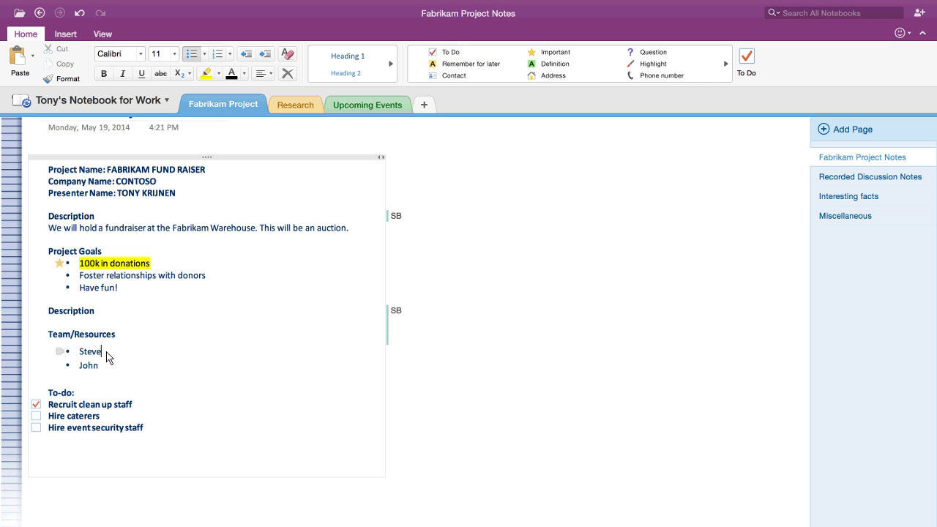
click(445, 75)
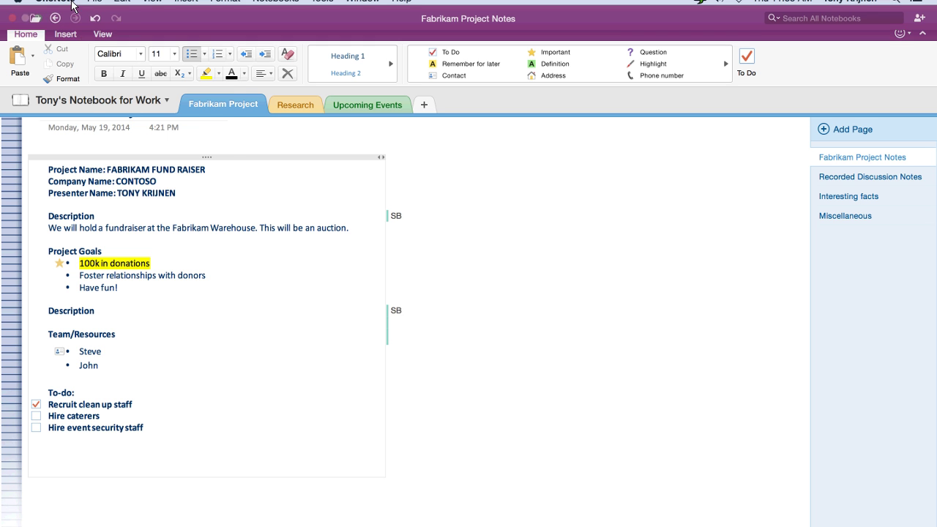
Create a yellow notebook named "Contoso Gala Event" on OneDrive - Contoso Ltd.
click(94, 7)
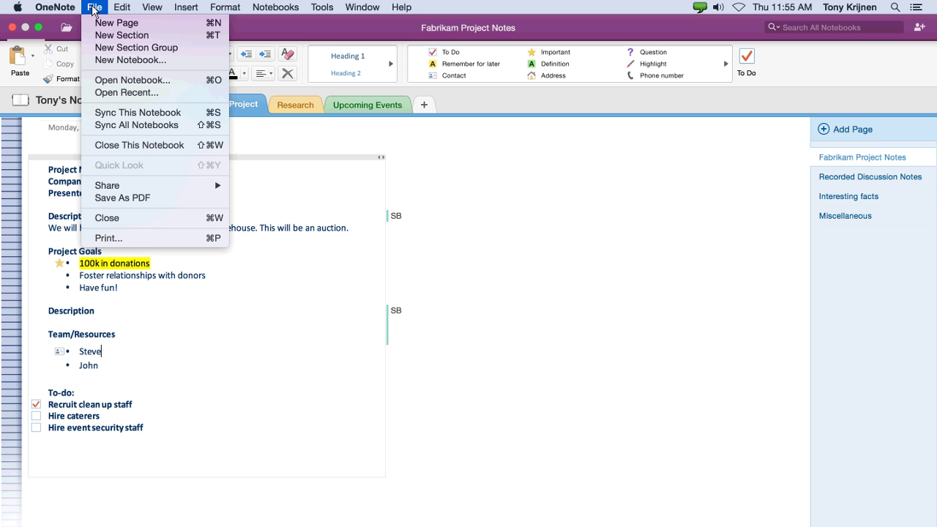
click(129, 60)
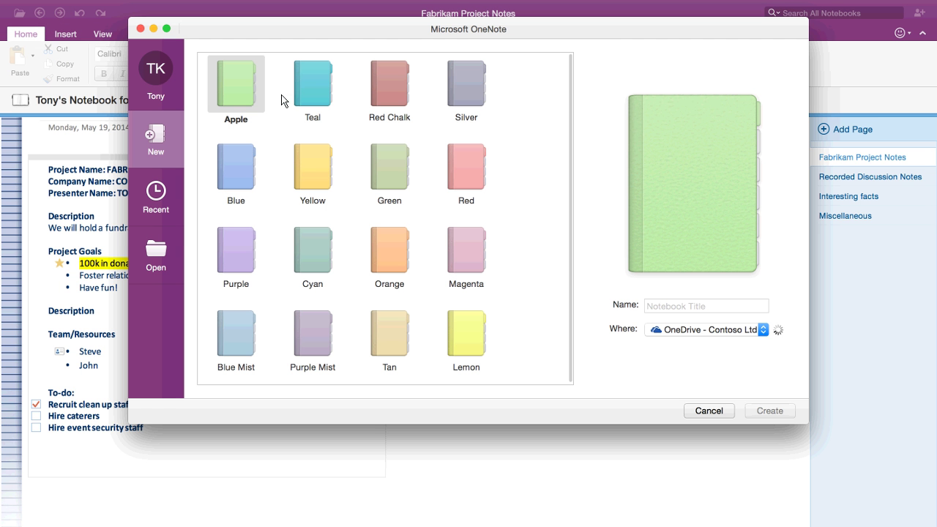
click(319, 174)
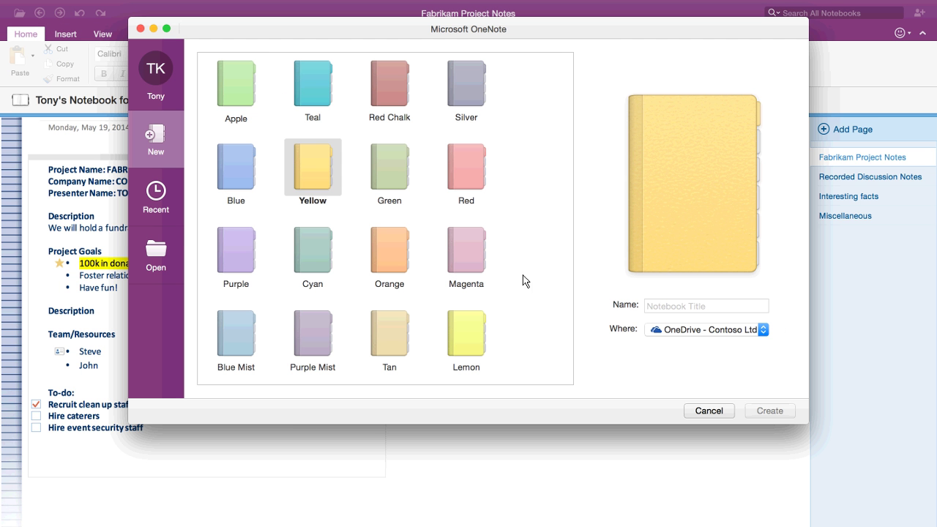
click(698, 315)
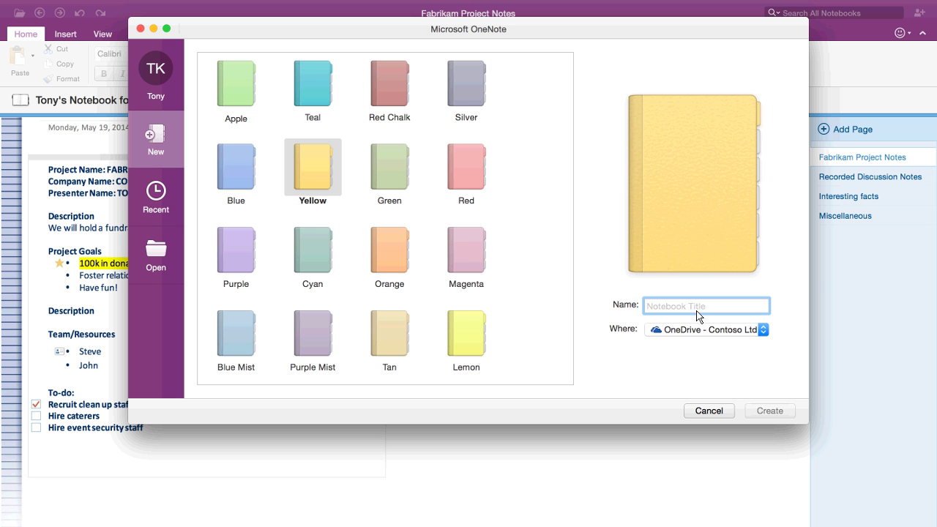
text(Contoso G)
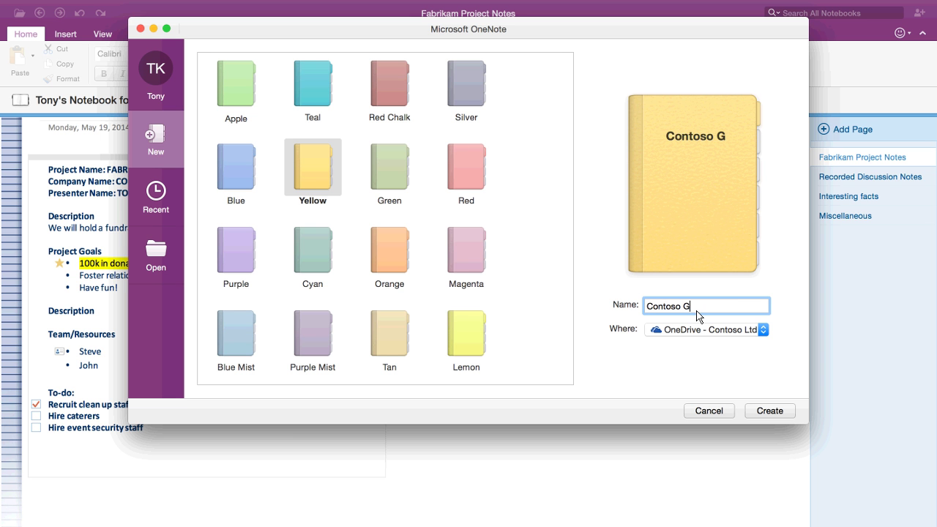
text(ala Event)
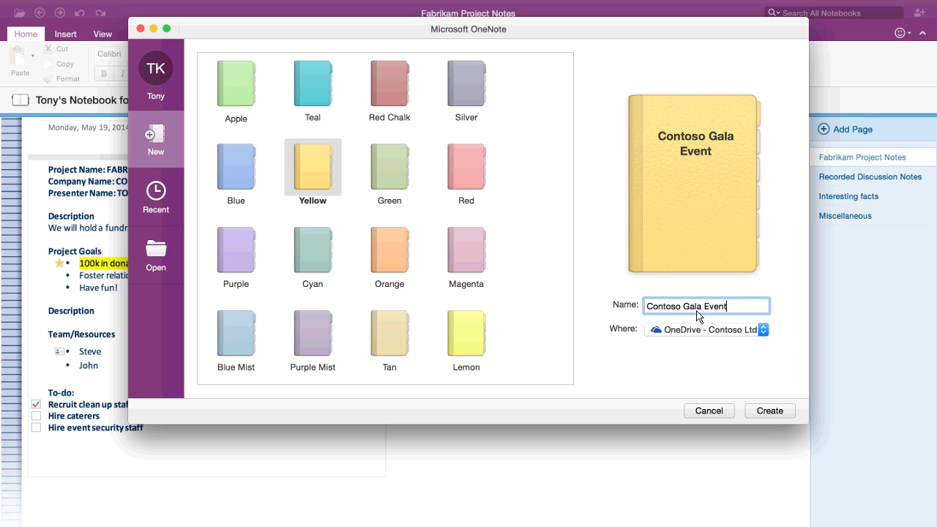
click(763, 414)
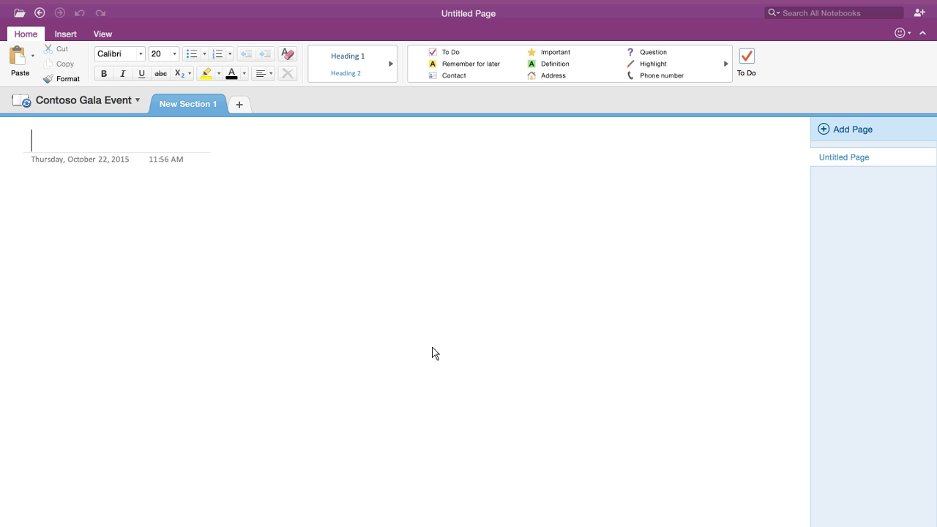
Rename the new notebook's first section "Meeting notes".
double_click(194, 108)
text(Meeting notes)
key(Return)
Add two more sections to the notebook, named "Schedule" and "Budget".
click(241, 105)
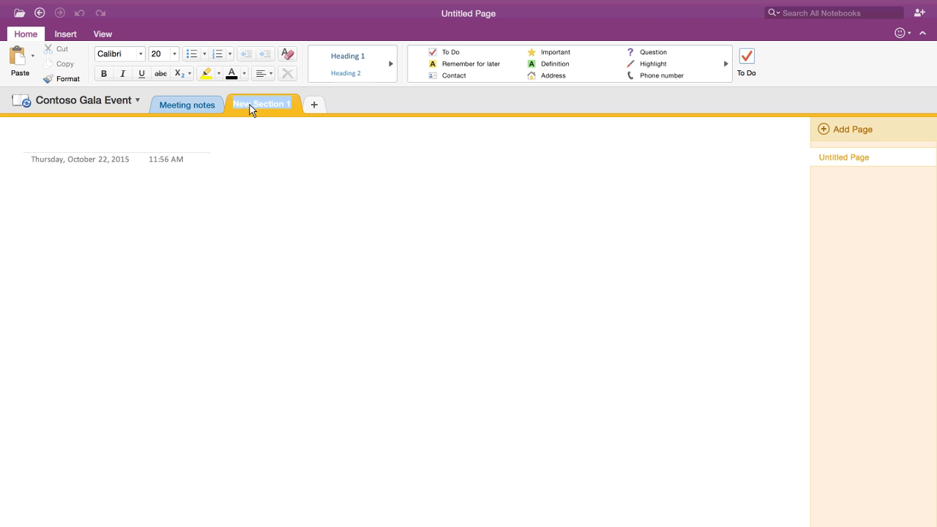
double_click(253, 107)
text(Schedule)
key(Return)
click(292, 107)
double_click(309, 106)
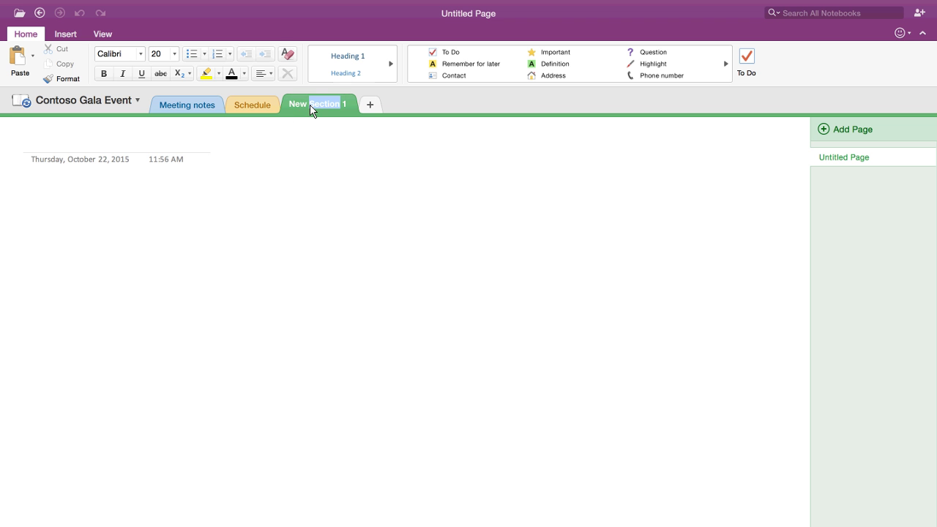
text(Budget)
key(Return)
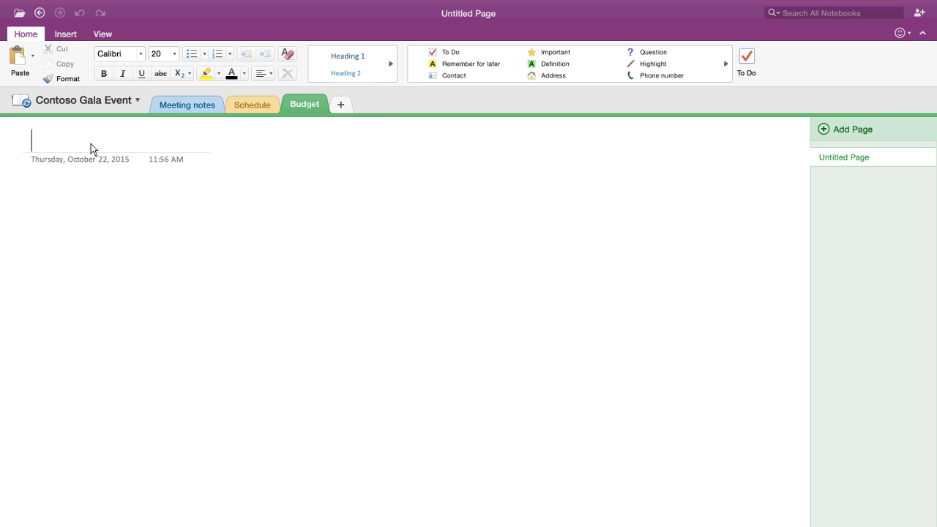
Open the Meeting notes section and title its untitled page "January 1".
click(187, 105)
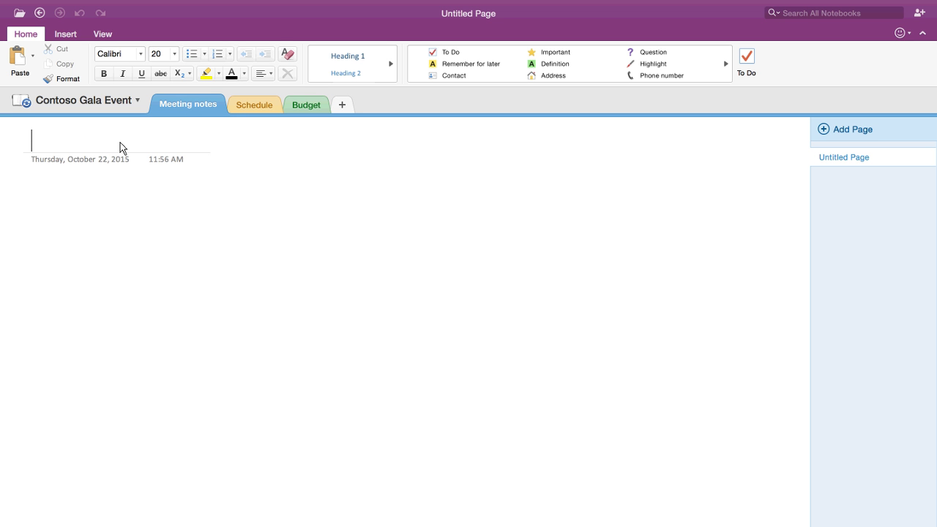
text(Janury 1)
key(BackSpace)
key(BackSpace)
key(BackSpace)
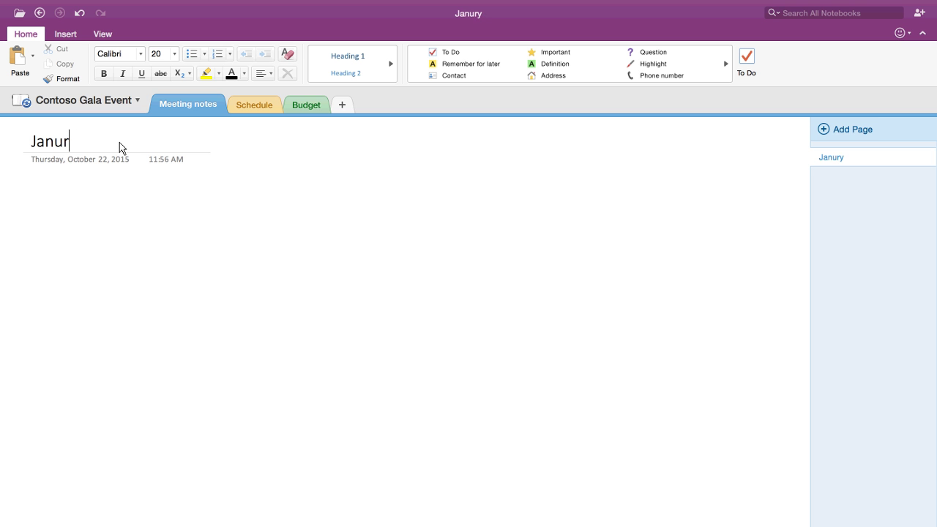
key(BackSpace)
text(ary)
key(BackSpace)
key(BackSpace)
text(ry 1)
Replace the Meeting notes page title with the automatically inserted current date and time.
key(shift+Left)
key(shift+Left)
key(shift+Left)
key(shift+Left)
key(shift+Left)
key(shift+Left)
key(shift+Left)
key(shift+Left)
key(shift+Left)
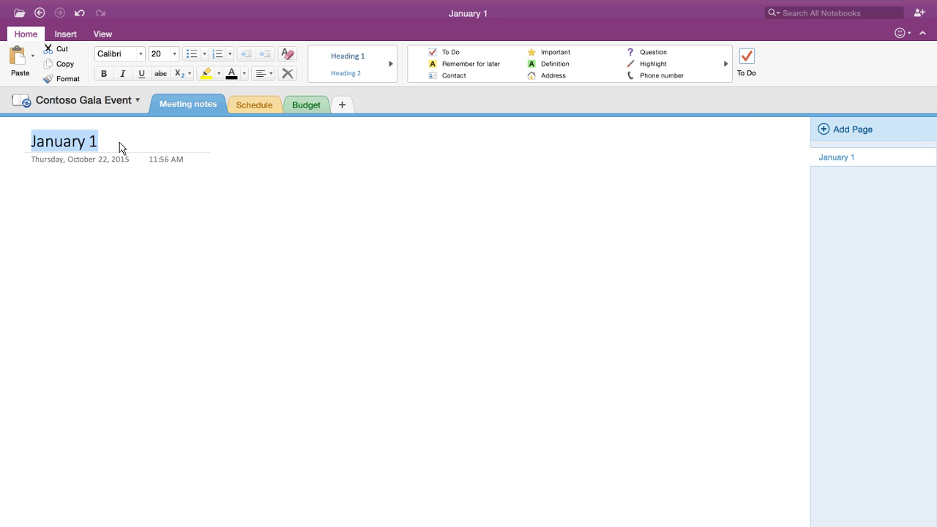
key(super+shift+d)
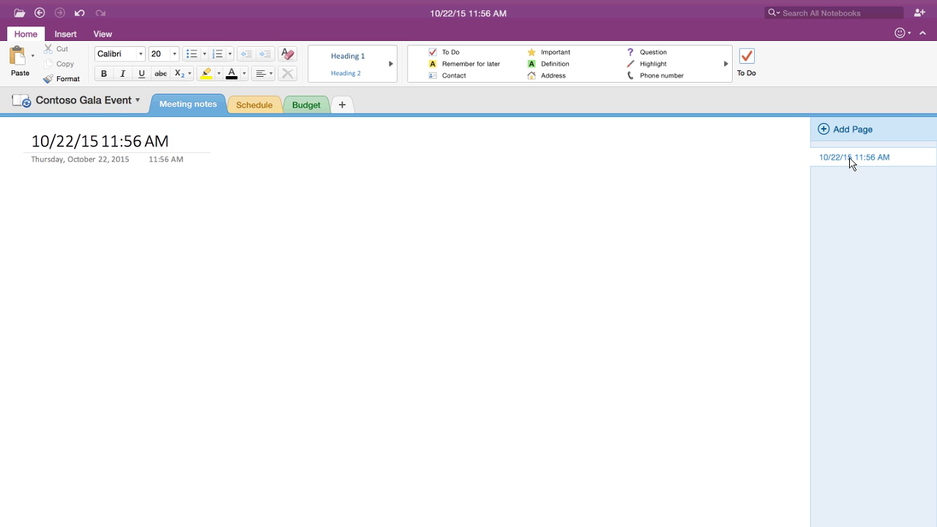
Write a note below the page title with the lines "Hire caterers", "Find volunteers" and "Recruit people for clean up".
click(48, 184)
click(58, 190)
text(Hire cater)
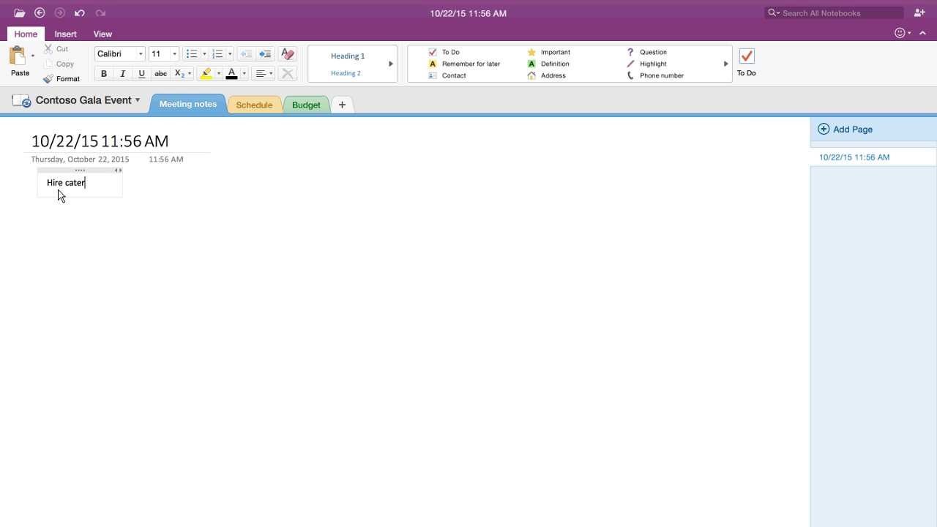
text(ers)
key(Return)
text(Fin)
text(d volunteers)
text(REcru)
key(BackSpace)
key(BackSpace)
key(BackSpace)
key(BackSpace)
text(ecruit people for clean up)
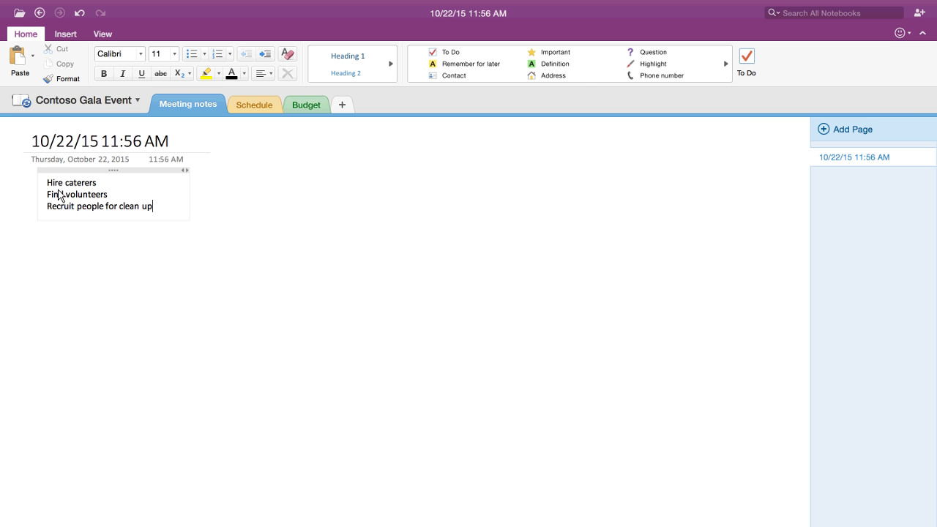
Tag the three lines of the meeting note as To Do and check off "Hire caterers".
drag(86, 183, 93, 208)
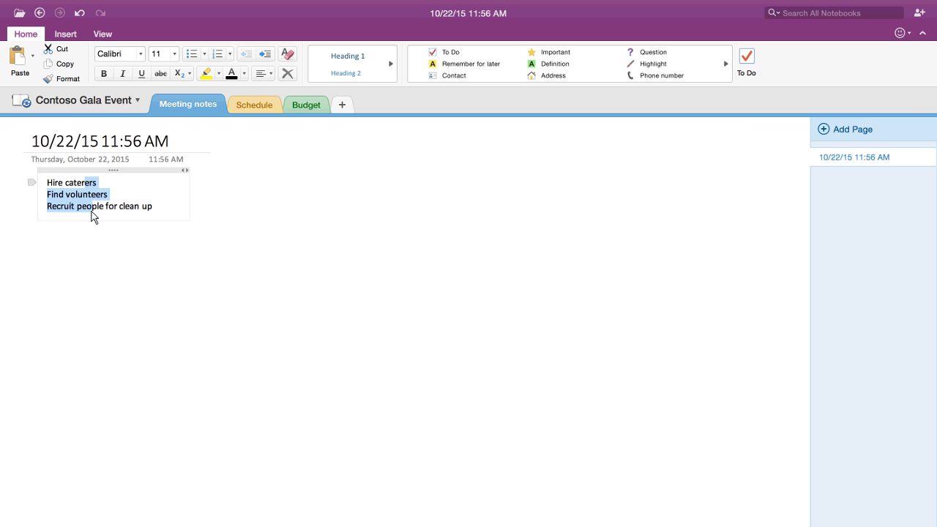
click(492, 55)
click(154, 208)
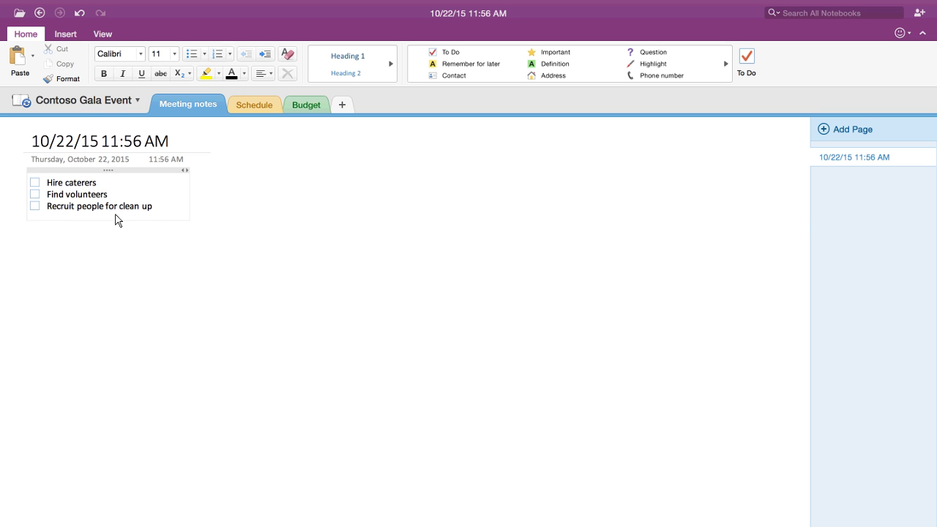
click(35, 184)
drag(75, 194, 141, 210)
click(168, 210)
mouse_move(313, 2)
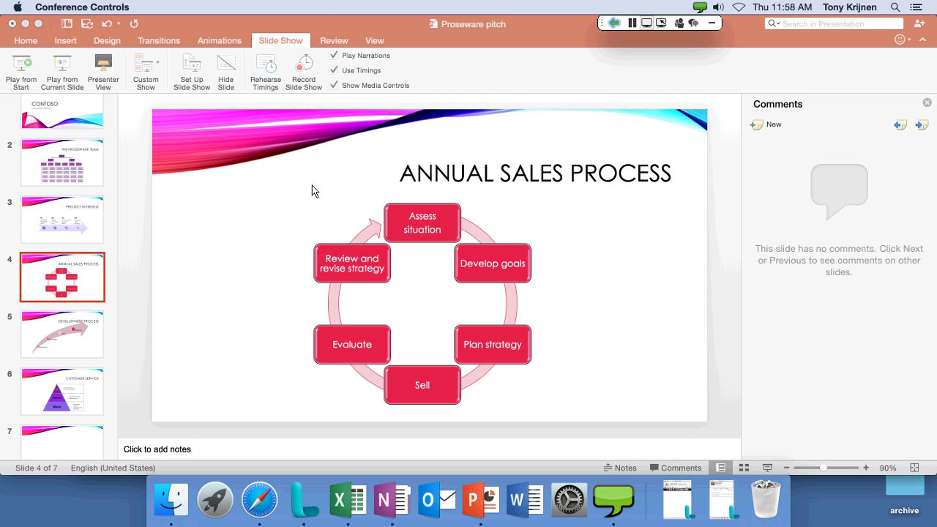